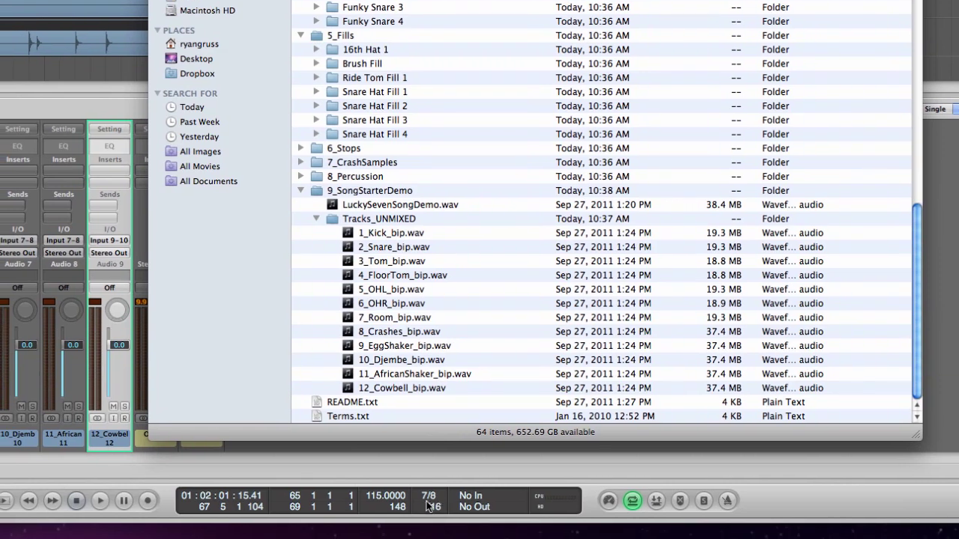
Step: Bring the 'Mixed' drum project back in front of the file listing
{"action": "left_click", "coordinate": [762, 505]}
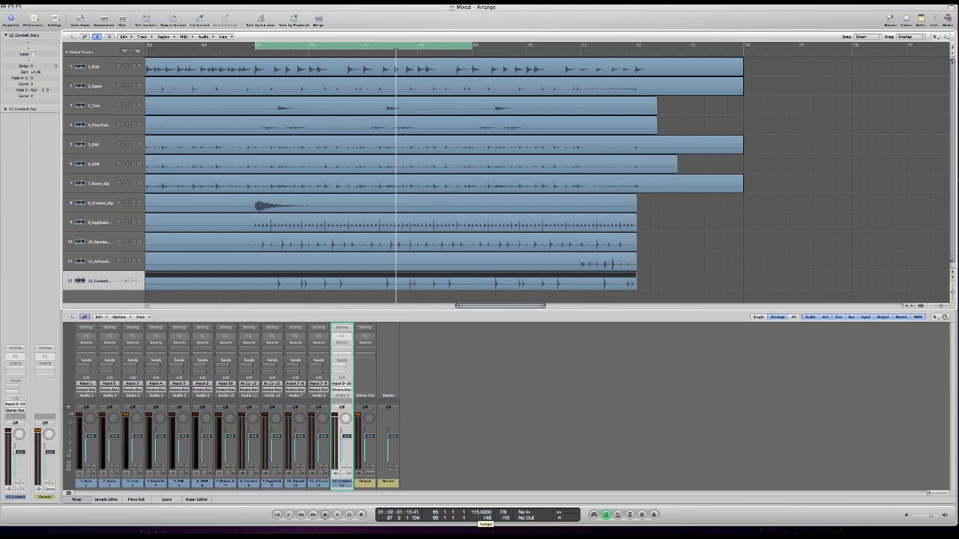
{"action": "mouse_move", "coordinate": [756, 513]}
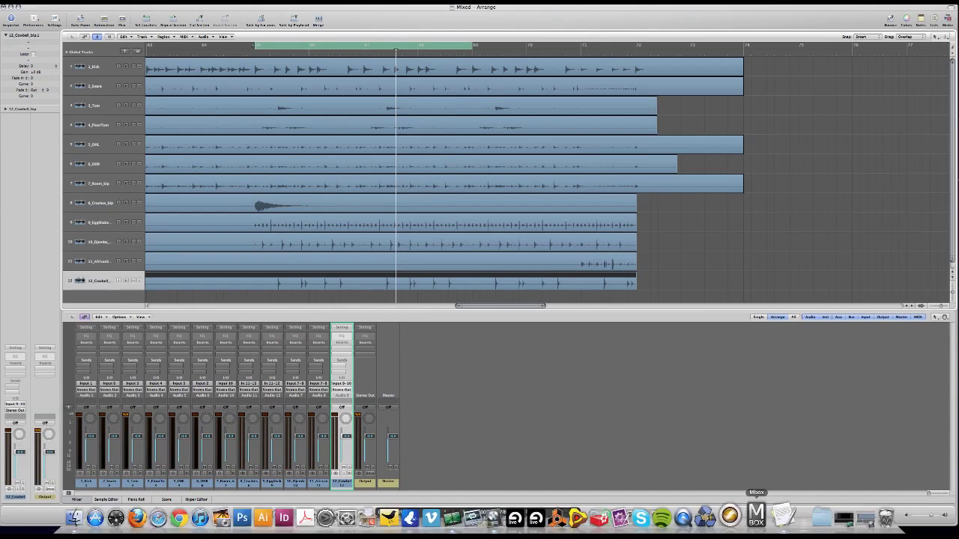
{"action": "left_click", "coordinate": [87, 518]}
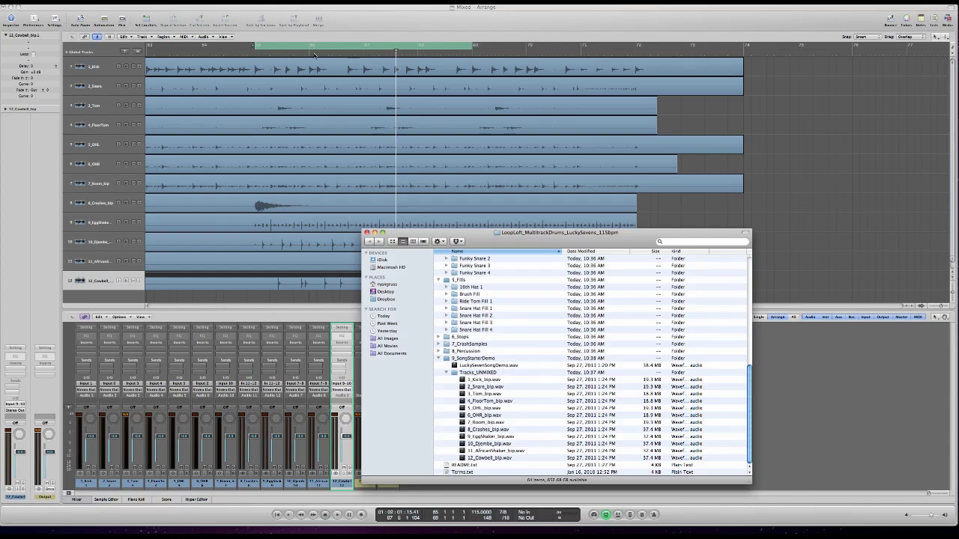
{"action": "left_click_drag", "start_coordinate": [492, 244], "coordinate": [526, 244]}
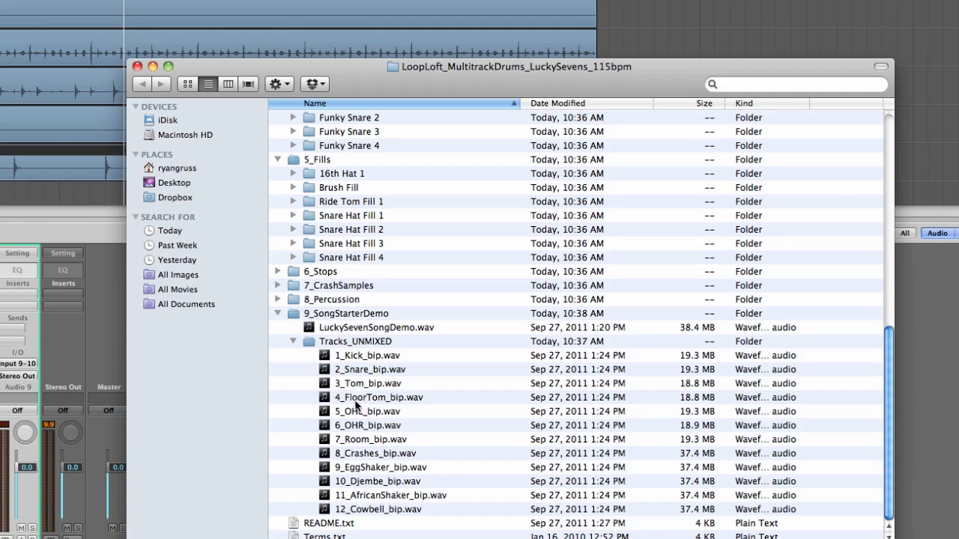
{"action": "scroll", "coordinate": [378, 320], "scroll_direction": "up", "scroll_amount": 5}
{"action": "scroll", "coordinate": [379, 320], "scroll_direction": "up", "scroll_amount": 10}
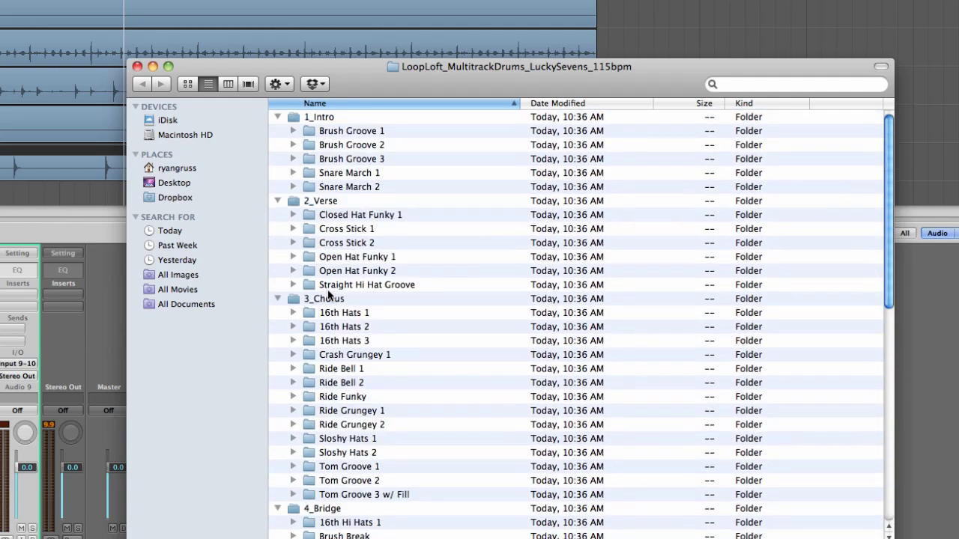
{"action": "scroll", "coordinate": [337, 296], "scroll_direction": "down", "scroll_amount": 12}
{"action": "scroll", "coordinate": [334, 254], "scroll_direction": "up", "scroll_amount": 8}
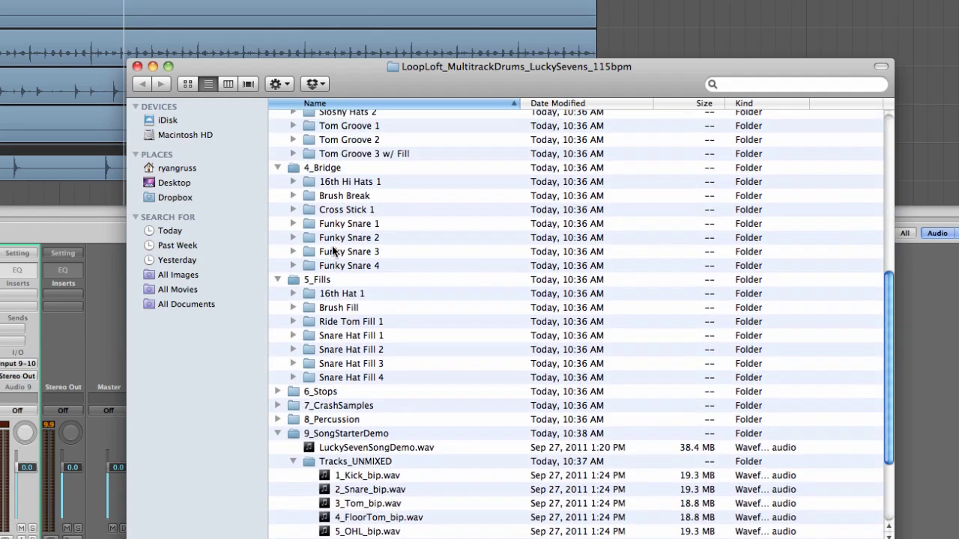
{"action": "scroll", "coordinate": [334, 261], "scroll_direction": "down", "scroll_amount": 10}
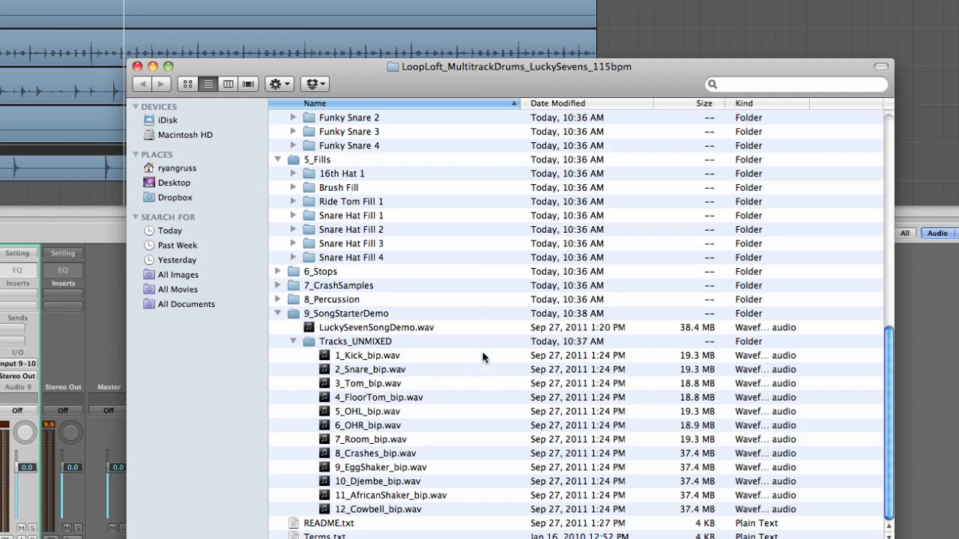
{"action": "scroll", "coordinate": [334, 319], "scroll_direction": "up", "scroll_amount": 6}
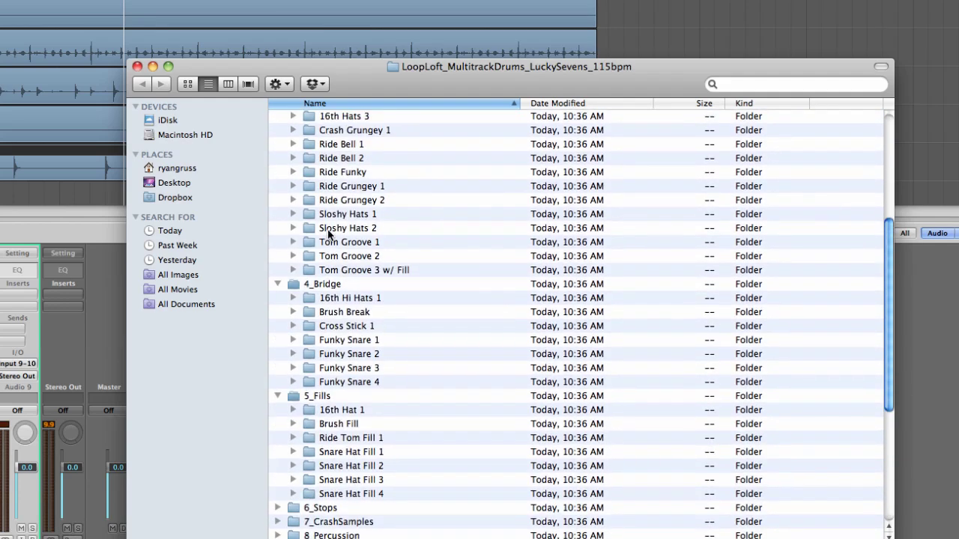
{"action": "scroll", "coordinate": [319, 234], "scroll_direction": "up", "scroll_amount": 4}
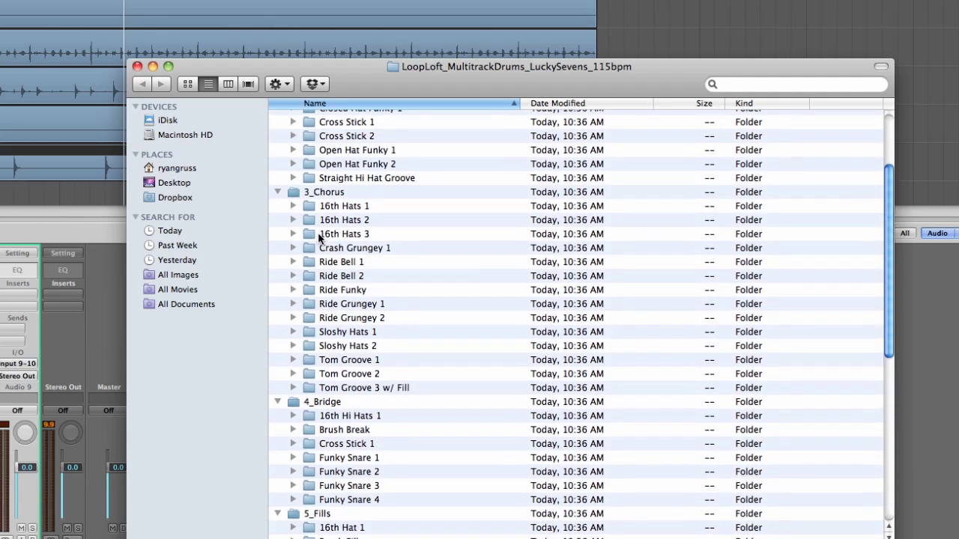
{"action": "scroll", "coordinate": [319, 237], "scroll_direction": "down", "scroll_amount": 10}
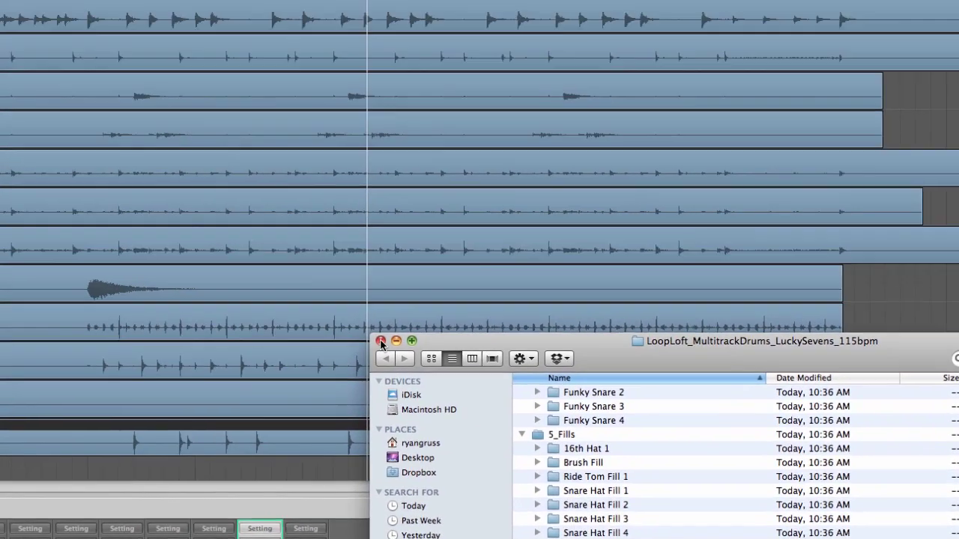
Step: Dismiss the file listing to reveal the twelve drum tracks and mixer again
{"action": "left_click", "coordinate": [138, 67]}
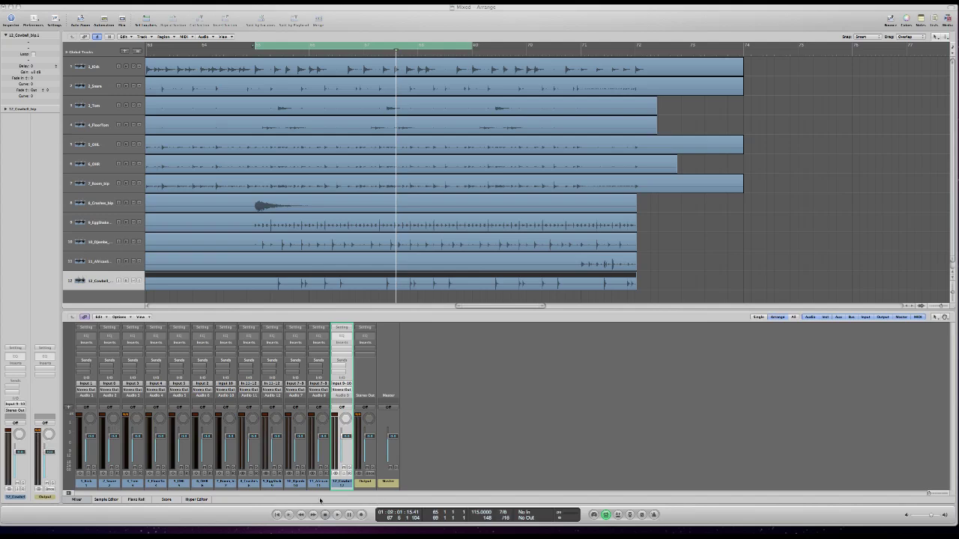
Step: Play the drum tracks through the looped section once, then stop
{"action": "left_click", "coordinate": [337, 514]}
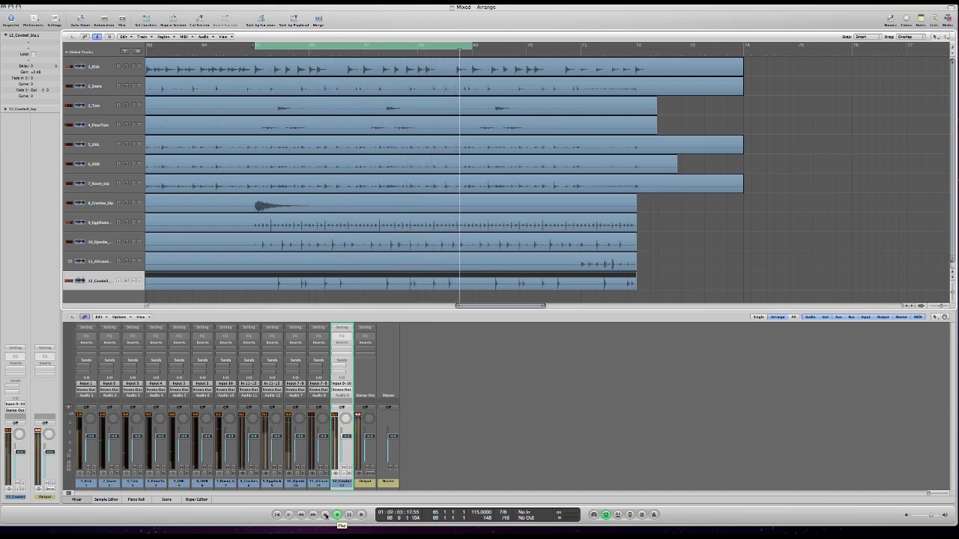
{"action": "left_click", "coordinate": [325, 514]}
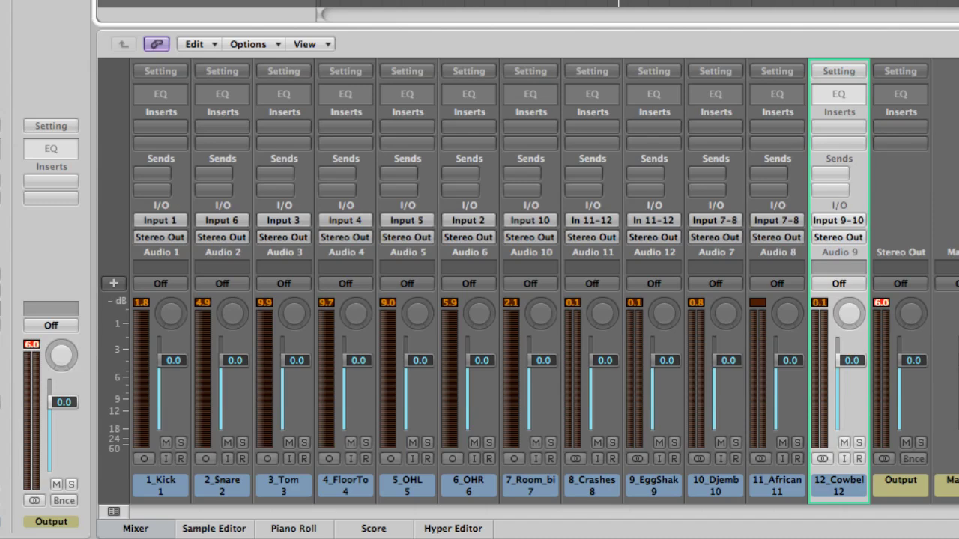
Step: Solo 1_Kick during playback, then 2_Snare, 3_Tom and 4_FloorTom one at a time
{"action": "left_click", "coordinate": [180, 443]}
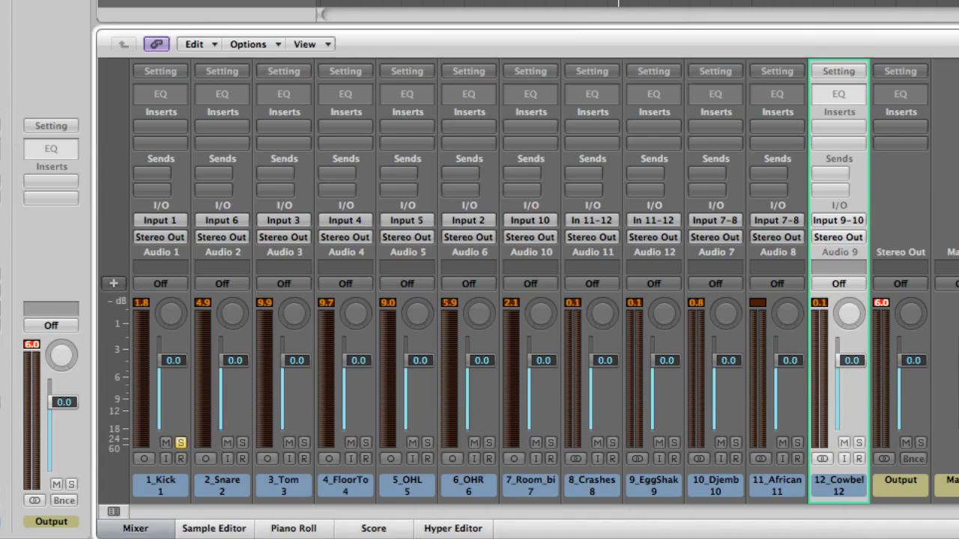
{"action": "key", "text": "space"}
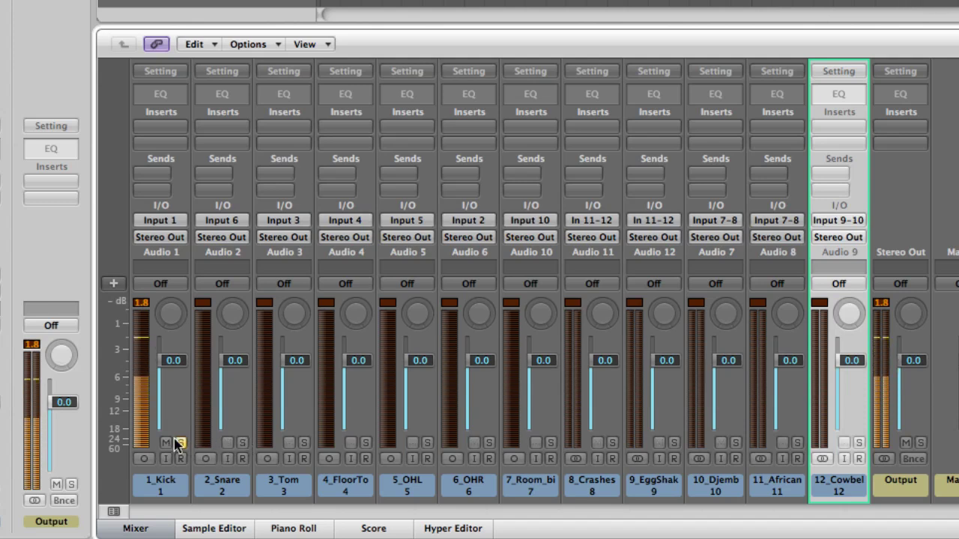
{"action": "left_click", "coordinate": [242, 443]}
{"action": "left_click", "coordinate": [180, 443]}
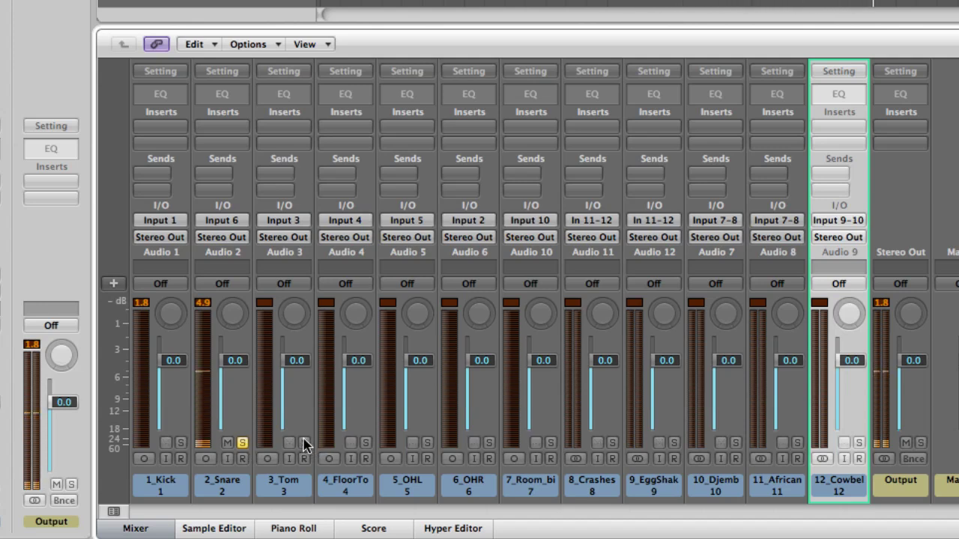
{"action": "left_click", "coordinate": [303, 442]}
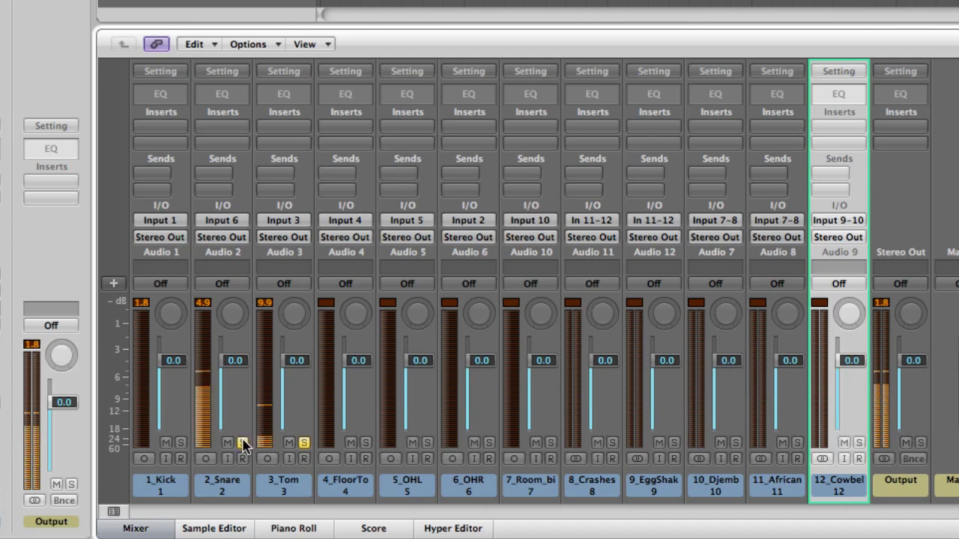
{"action": "left_click", "coordinate": [242, 443]}
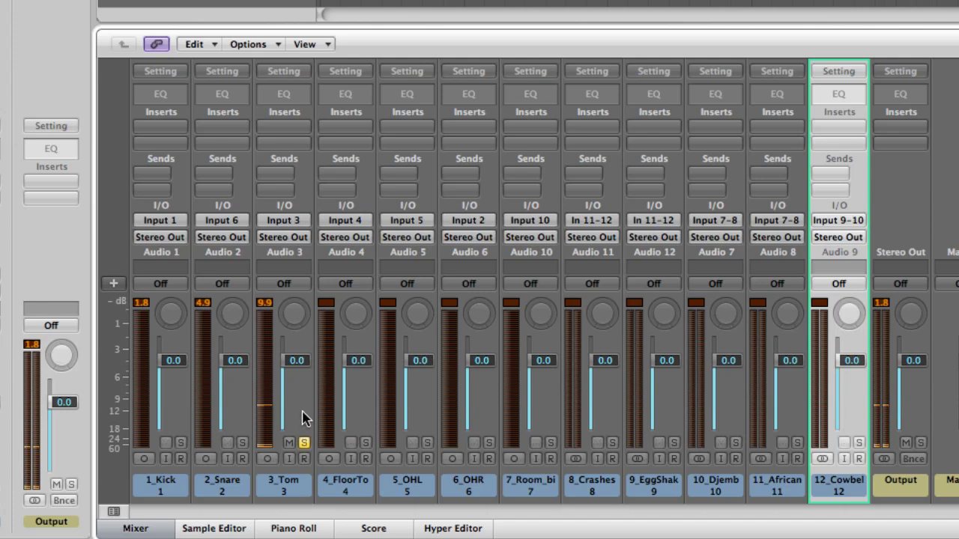
{"action": "left_click", "coordinate": [366, 444]}
{"action": "left_click", "coordinate": [304, 443]}
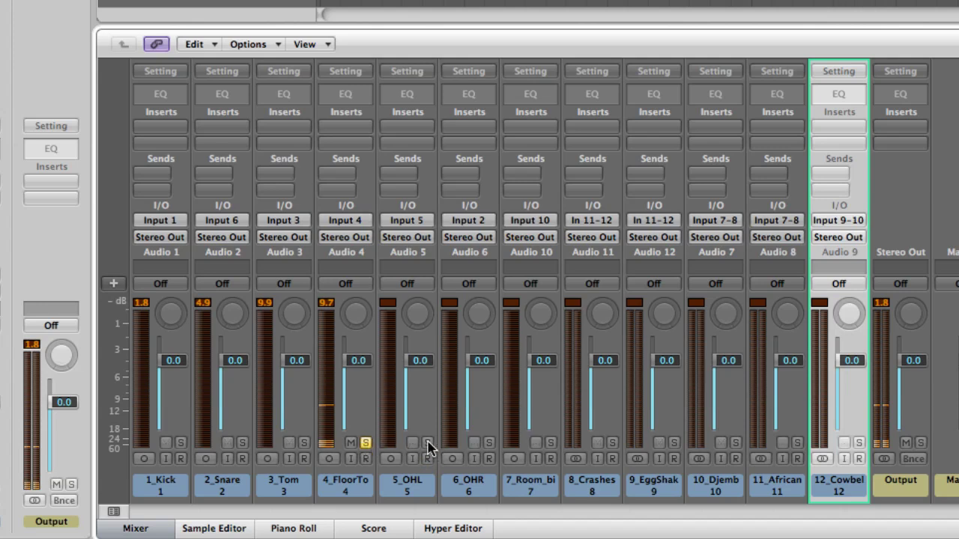
Step: Audition the 5_OHL and 6_OHR overheads alone, ending with only 6_OHR soloed
{"action": "left_click", "coordinate": [427, 444]}
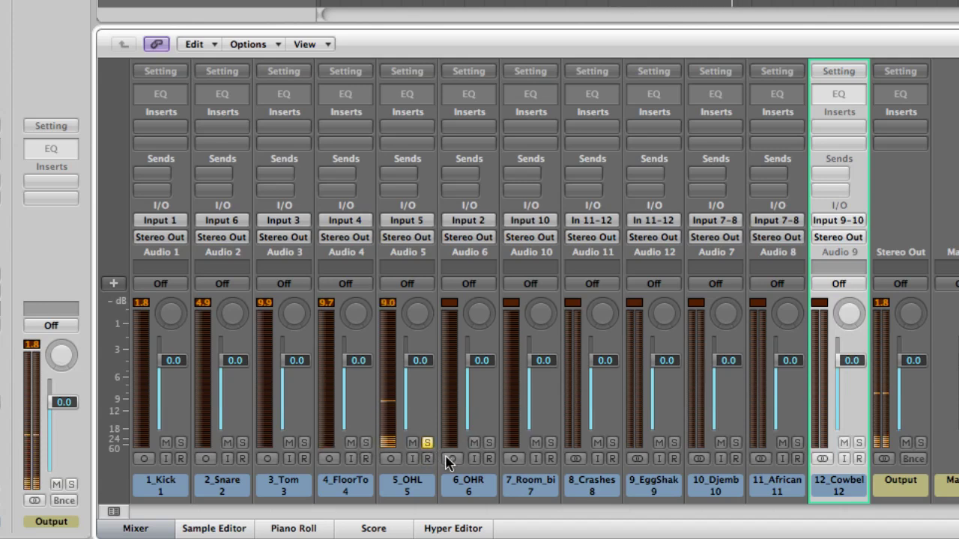
{"action": "left_click", "coordinate": [489, 443]}
{"action": "left_click", "coordinate": [427, 443]}
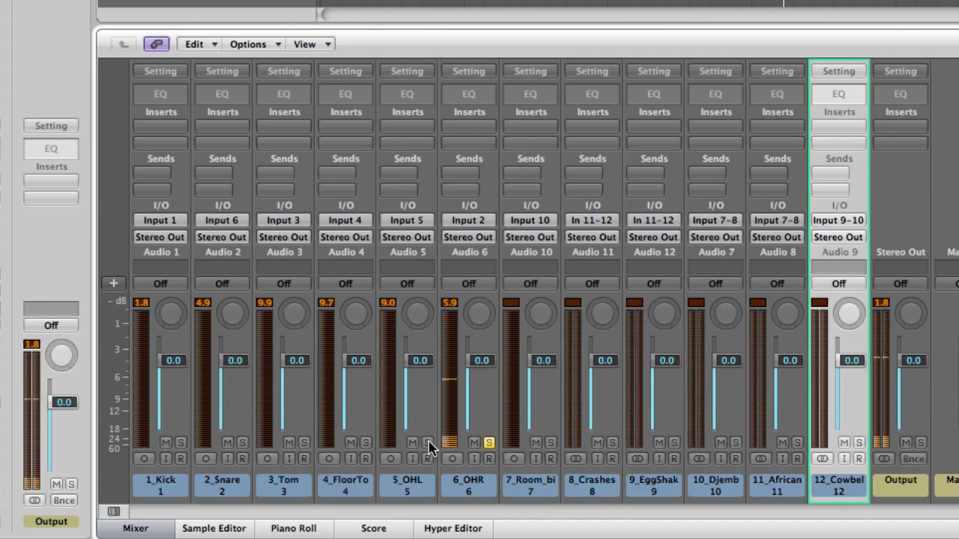
{"action": "left_click", "coordinate": [427, 444]}
{"action": "left_click", "coordinate": [489, 444]}
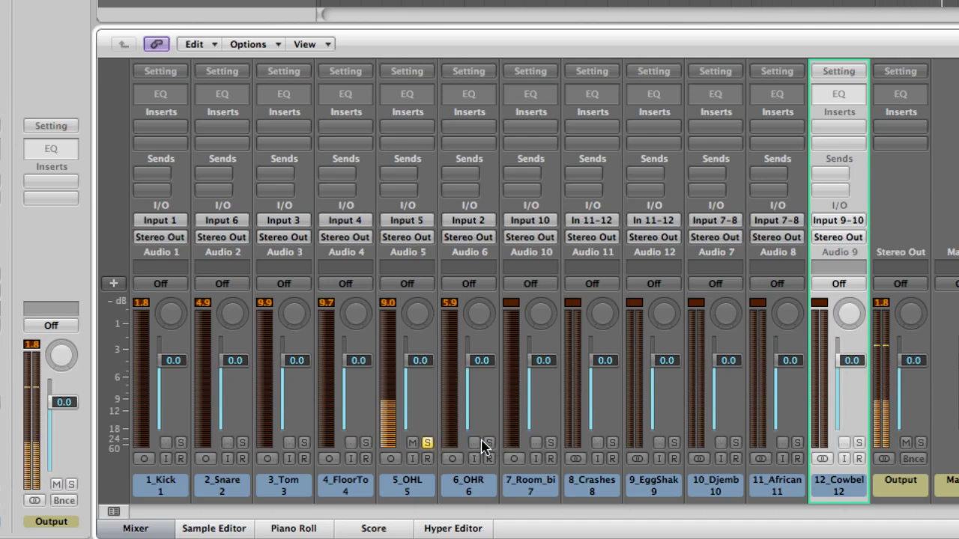
{"action": "left_click", "coordinate": [488, 444]}
{"action": "left_click", "coordinate": [427, 443]}
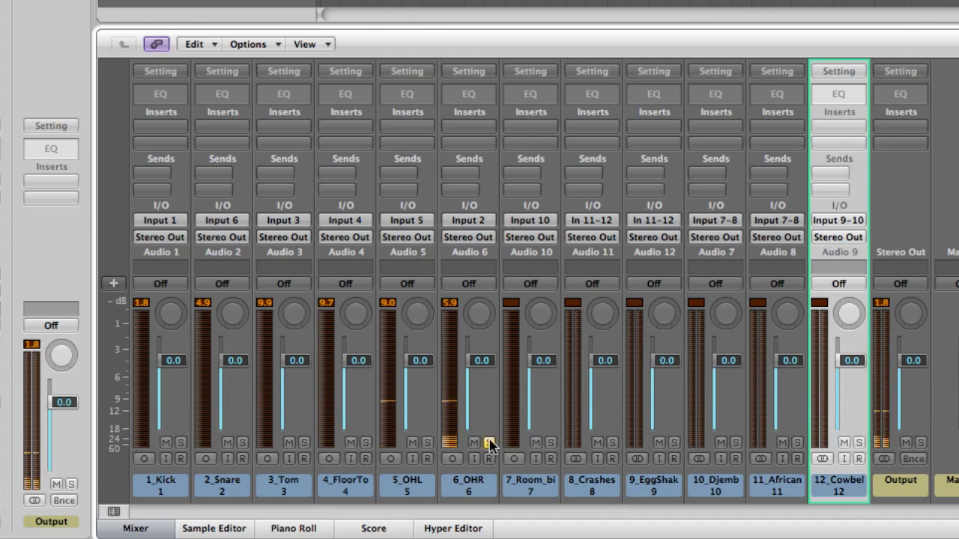
Step: Solo 7_Room, then 9_EggShaker with 10_Djembe, briefly adding 12_Cowbell
{"action": "left_click", "coordinate": [551, 443]}
{"action": "left_click", "coordinate": [489, 443]}
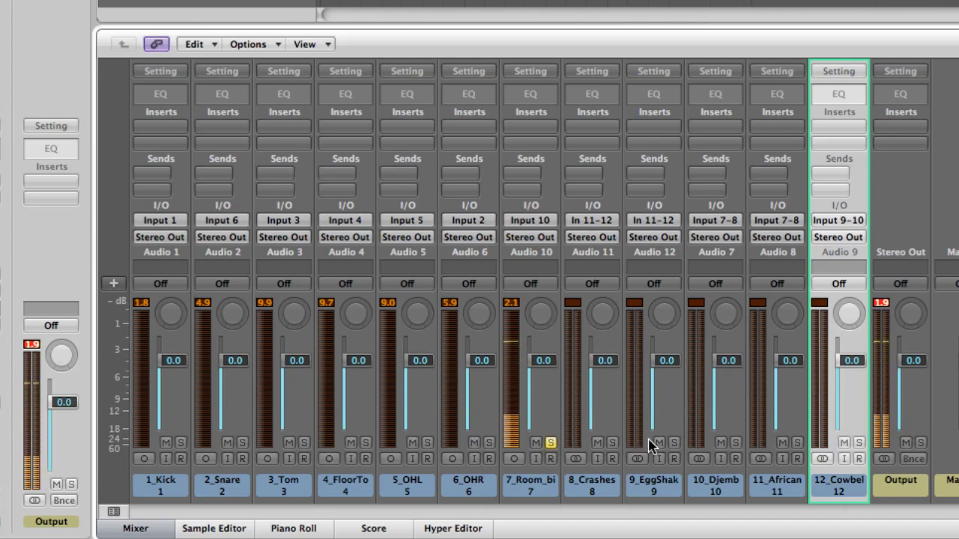
{"action": "left_click", "coordinate": [674, 443]}
{"action": "left_click", "coordinate": [550, 443]}
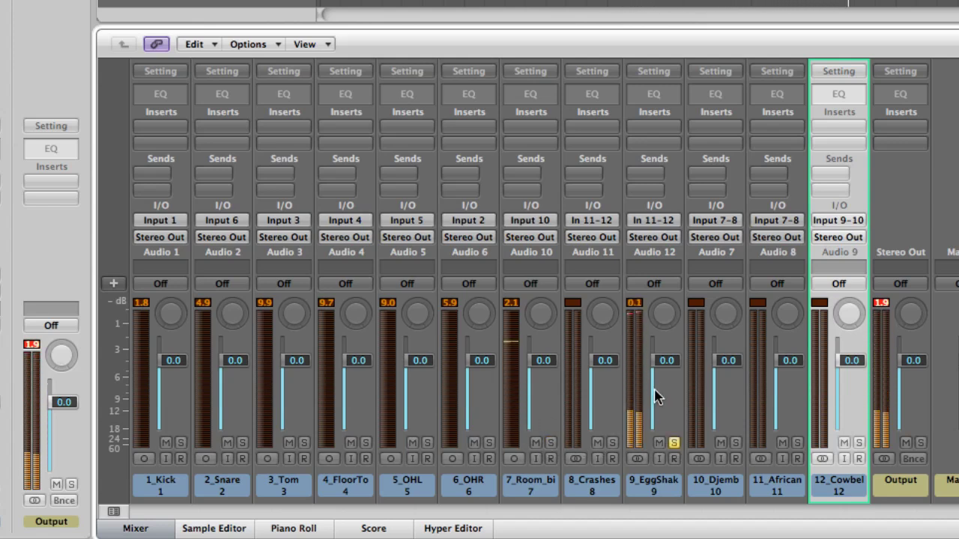
{"action": "left_click", "coordinate": [735, 444]}
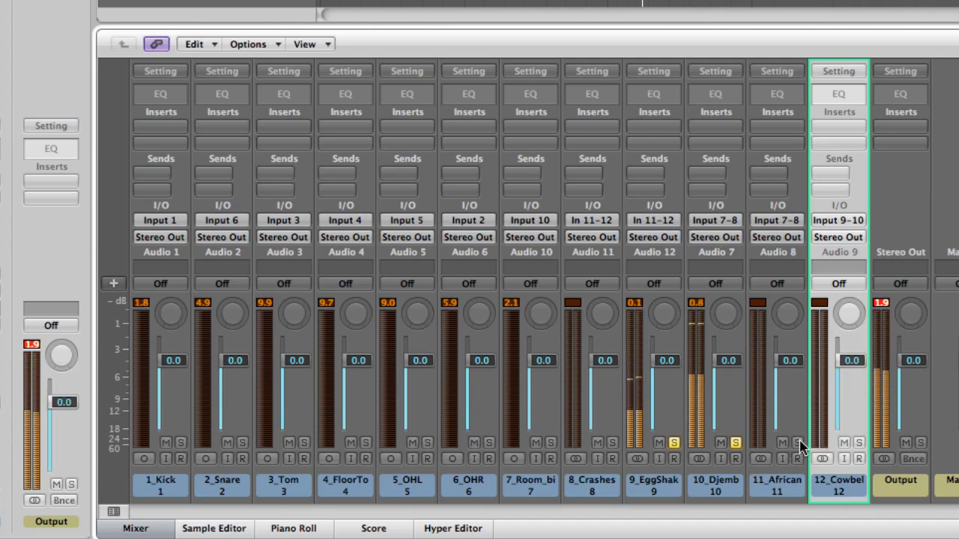
{"action": "left_click", "coordinate": [859, 443]}
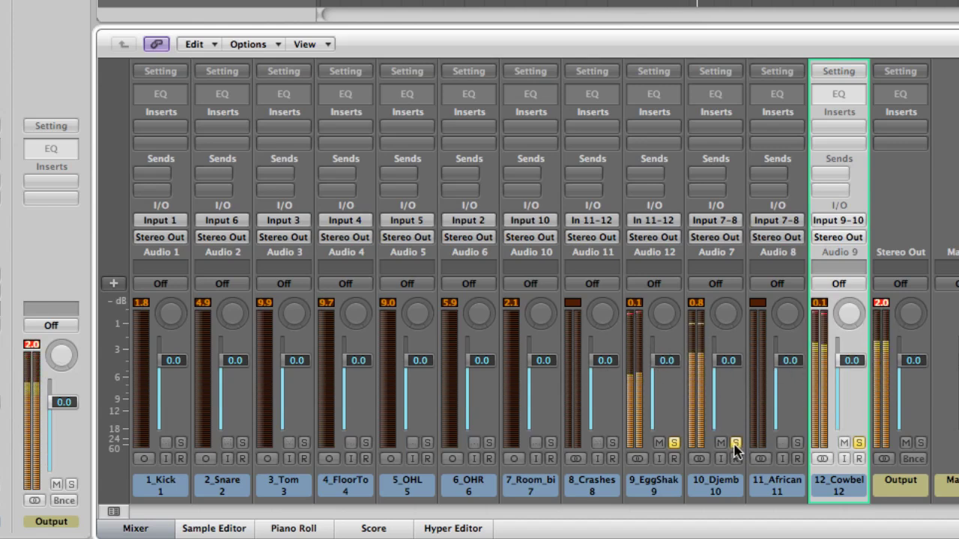
{"action": "left_click", "coordinate": [859, 443]}
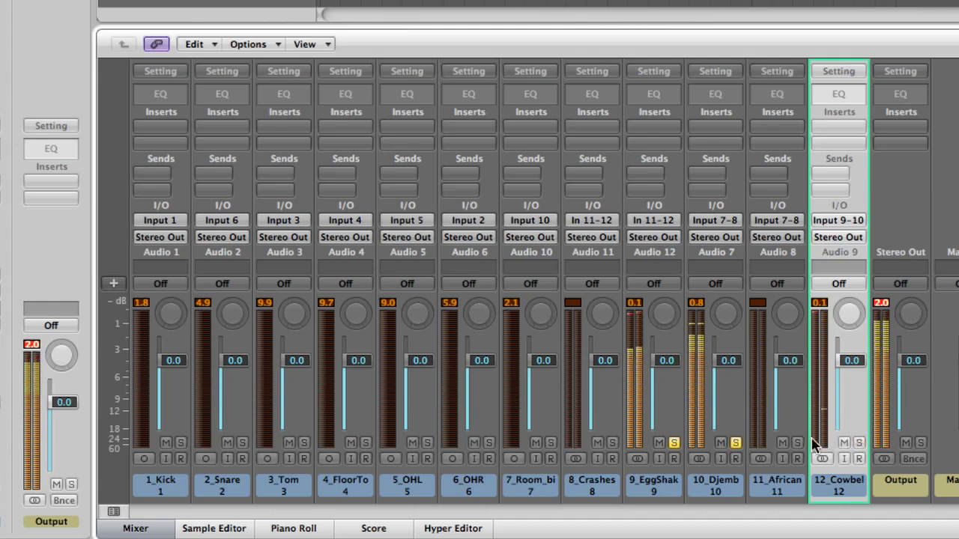
Step: Unsolo the djembe and egg shaker and start drum playback
{"action": "left_click", "coordinate": [735, 443]}
{"action": "left_click", "coordinate": [674, 442]}
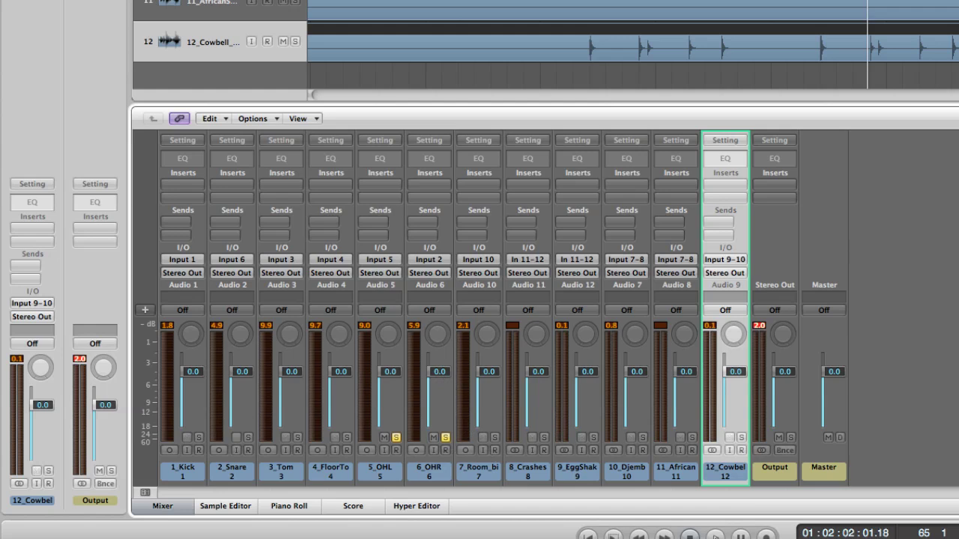
{"action": "key", "text": "space"}
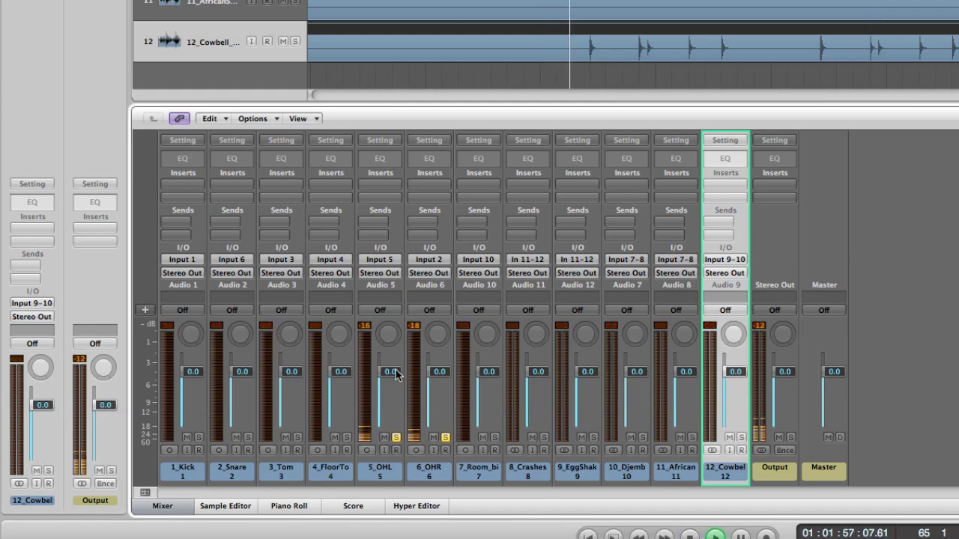
Step: Lower both overhead faders to -9.0 dB and pan 5_OHL toward the left
{"action": "left_click_drag", "start_coordinate": [390, 371], "coordinate": [391, 406]}
{"action": "left_click_drag", "start_coordinate": [440, 372], "coordinate": [443, 422]}
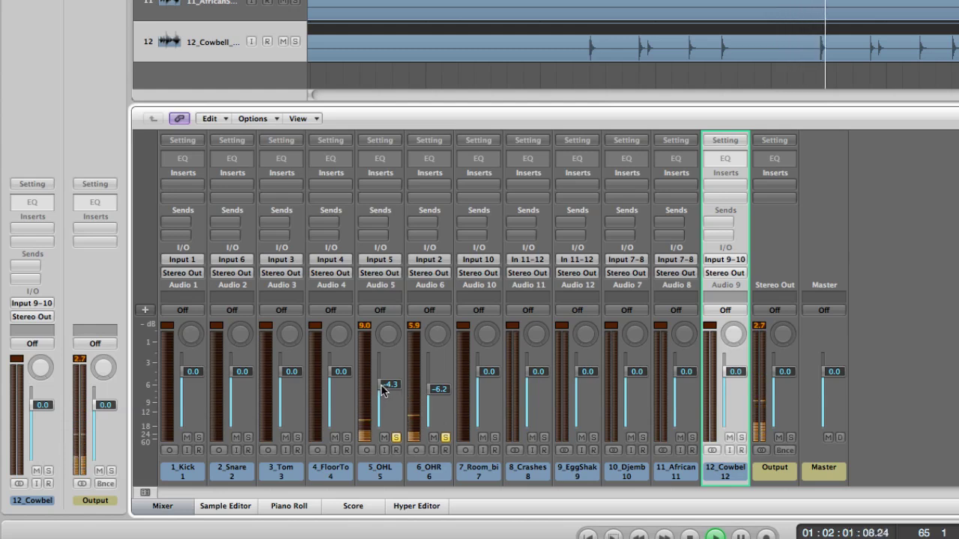
{"action": "left_click_drag", "start_coordinate": [389, 386], "coordinate": [439, 394]}
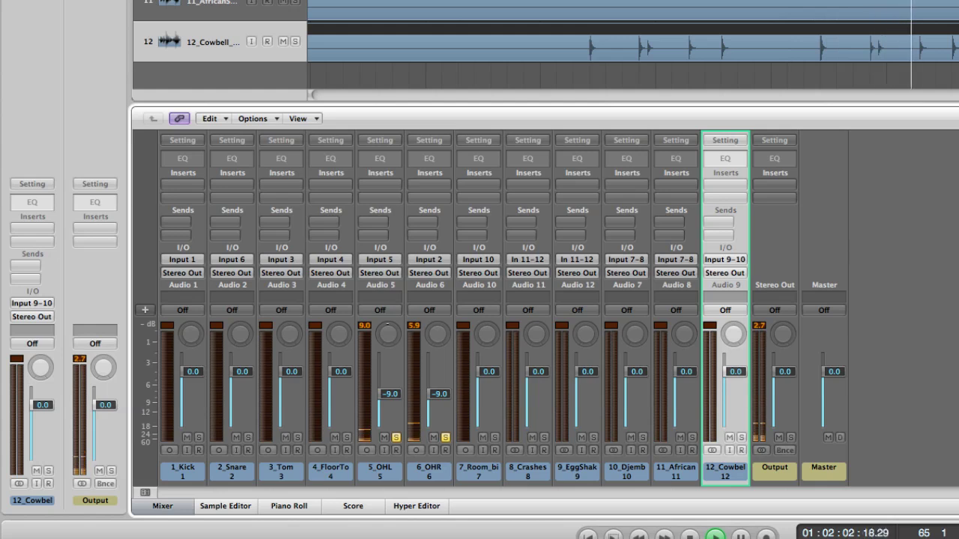
{"action": "left_click_drag", "start_coordinate": [388, 334], "coordinate": [437, 311]}
{"action": "left_click_drag", "start_coordinate": [385, 334], "coordinate": [385, 337]}
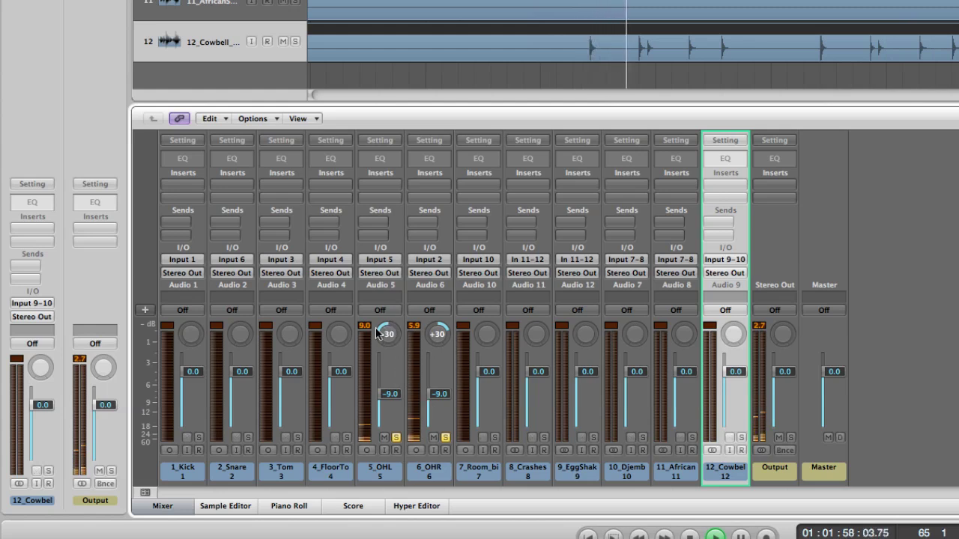
Step: Try wider overhead panning, settle on -30/+30, and solo 1_Kick
{"action": "left_click_drag", "start_coordinate": [383, 333], "coordinate": [384, 357]}
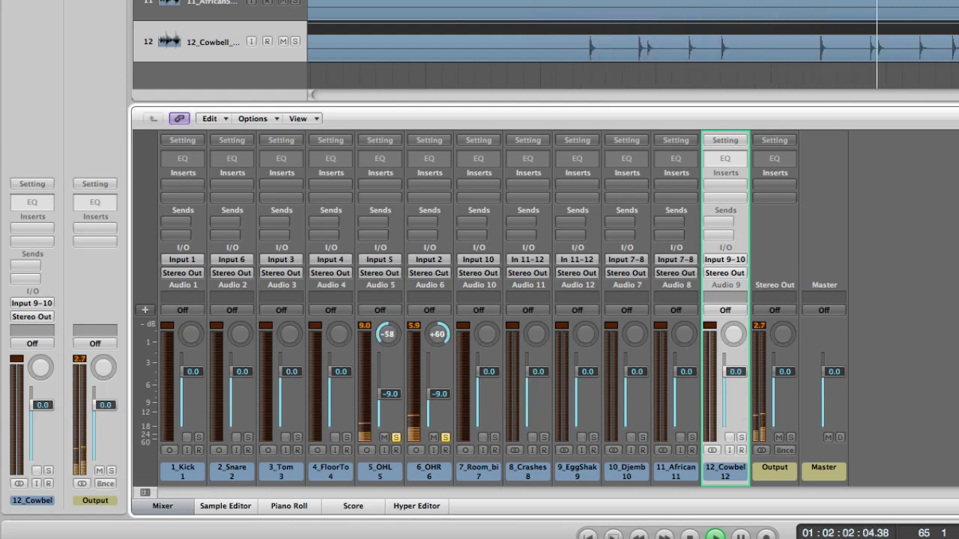
{"action": "left_click_drag", "start_coordinate": [437, 334], "coordinate": [436, 354]}
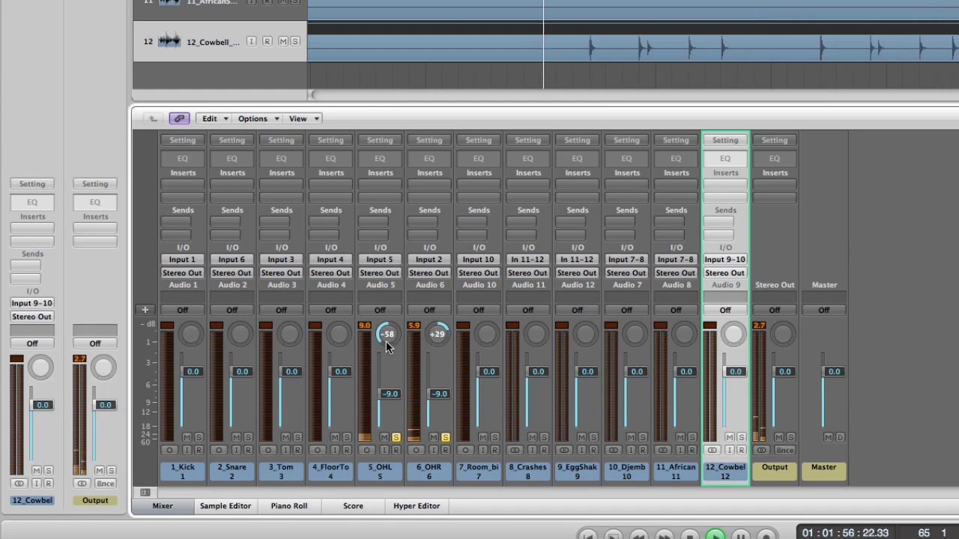
{"action": "left_click_drag", "start_coordinate": [385, 332], "coordinate": [385, 310]}
{"action": "left_click_drag", "start_coordinate": [437, 334], "coordinate": [385, 334]}
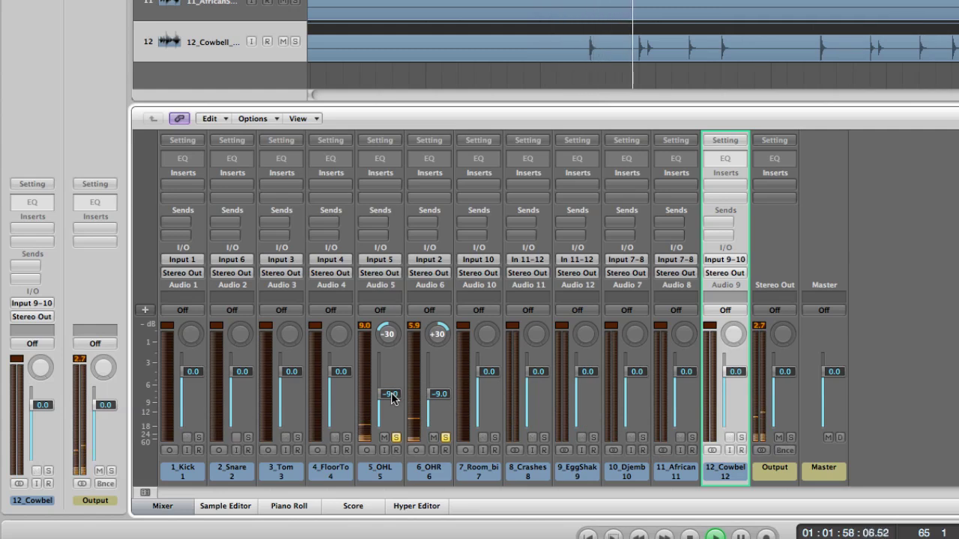
{"action": "left_click", "coordinate": [199, 437]}
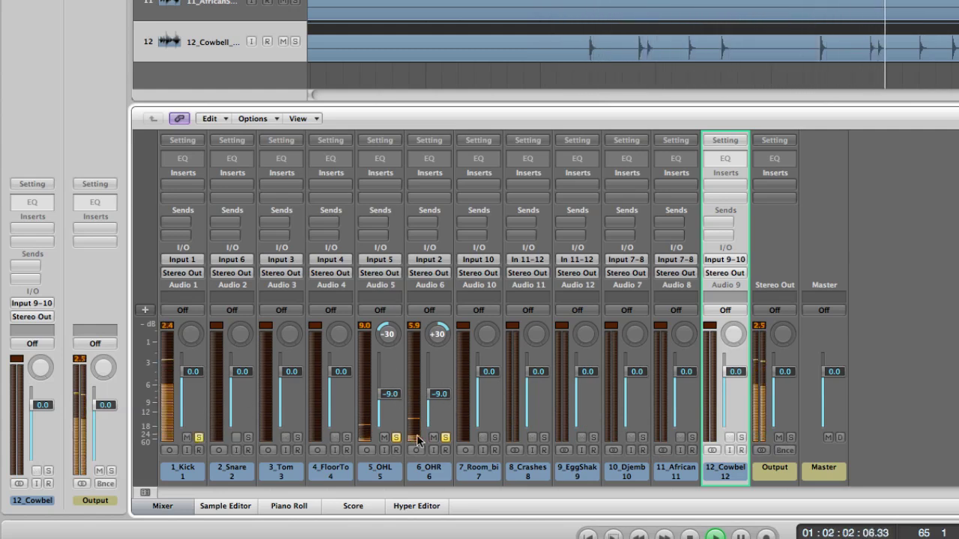
Step: Unsolo the overheads, lower the kick fader, and load a Tom EQ Floor Channel EQ
{"action": "left_click", "coordinate": [397, 438]}
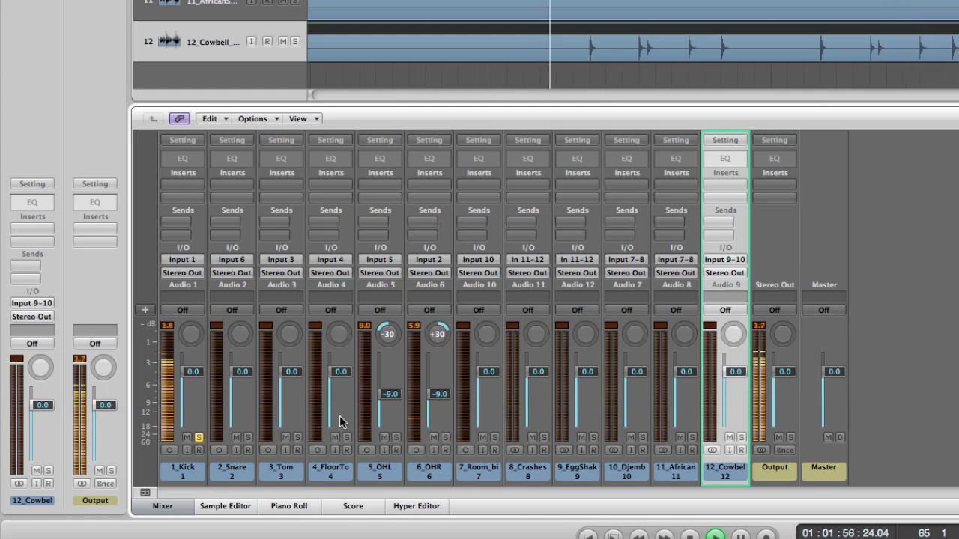
{"action": "left_click_drag", "start_coordinate": [193, 372], "coordinate": [195, 448]}
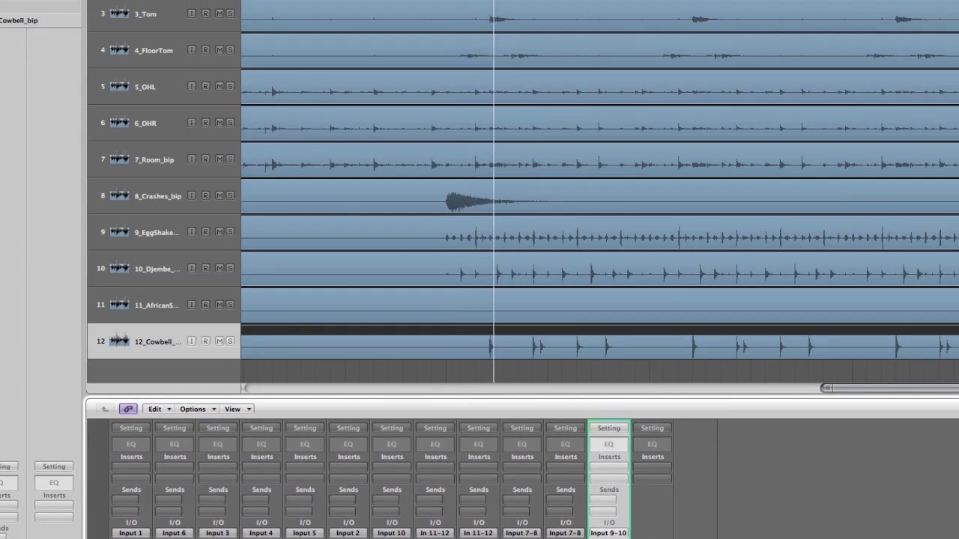
{"action": "double_click", "coordinate": [130, 446]}
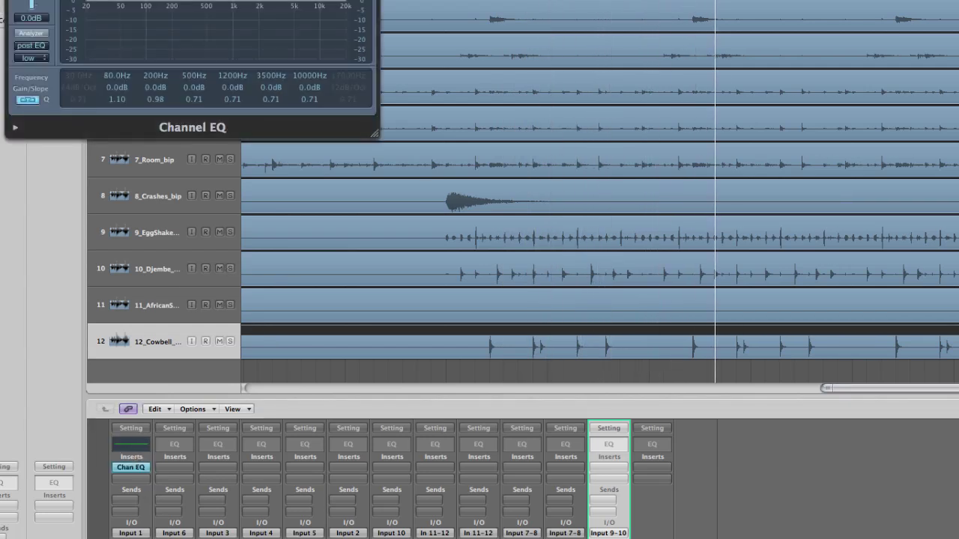
{"action": "left_click_drag", "start_coordinate": [262, 0], "coordinate": [274, 111]}
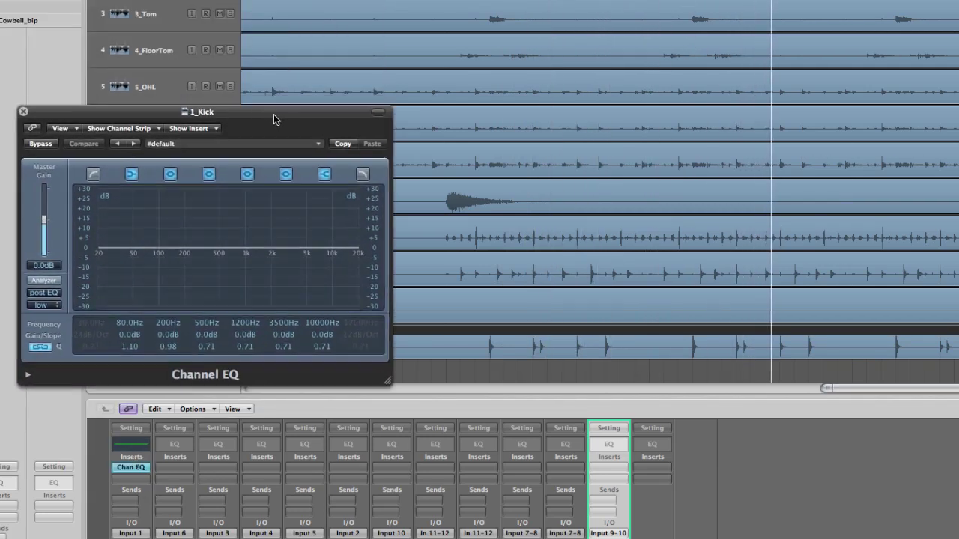
{"action": "left_click", "coordinate": [294, 148]}
{"action": "mouse_move", "coordinate": [341, 269]}
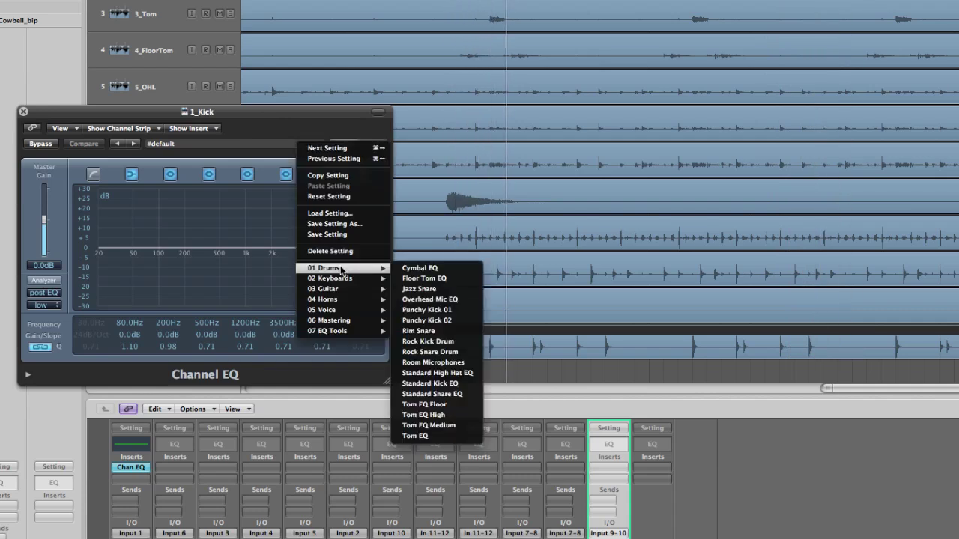
{"action": "left_click", "coordinate": [449, 404]}
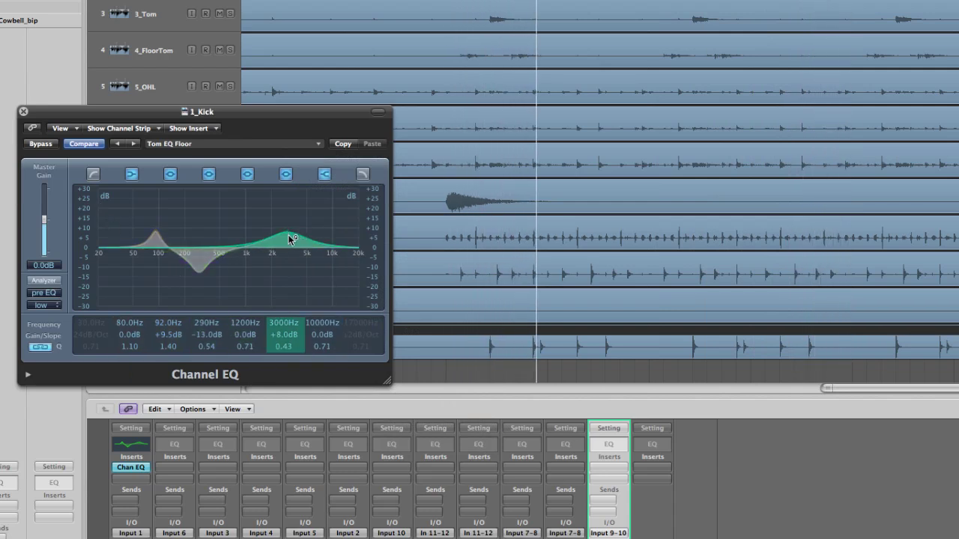
Step: Turn off Q-Couple and shift the narrowed low-mid cut to 315 Hz
{"action": "left_click", "coordinate": [40, 347]}
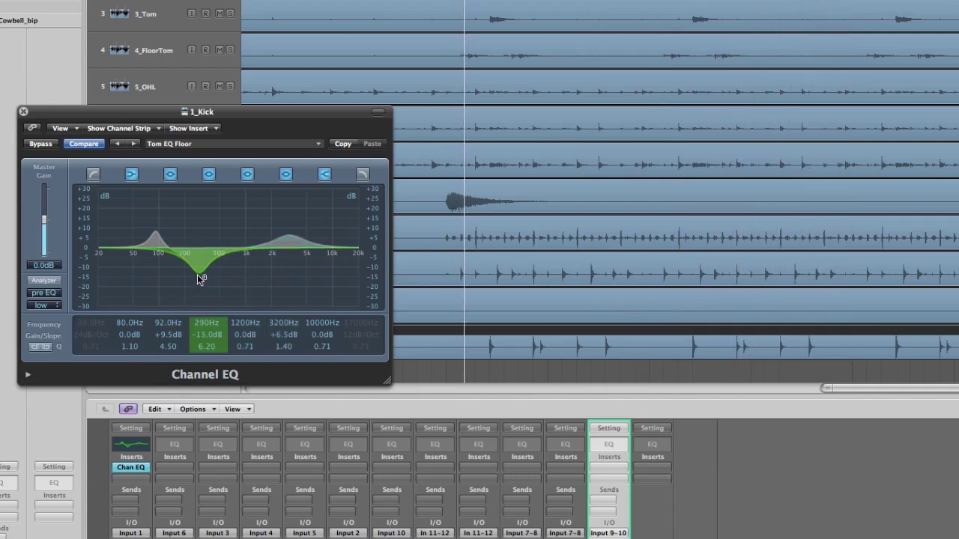
{"action": "scroll", "coordinate": [200, 280], "scroll_direction": "up", "scroll_amount": 4}
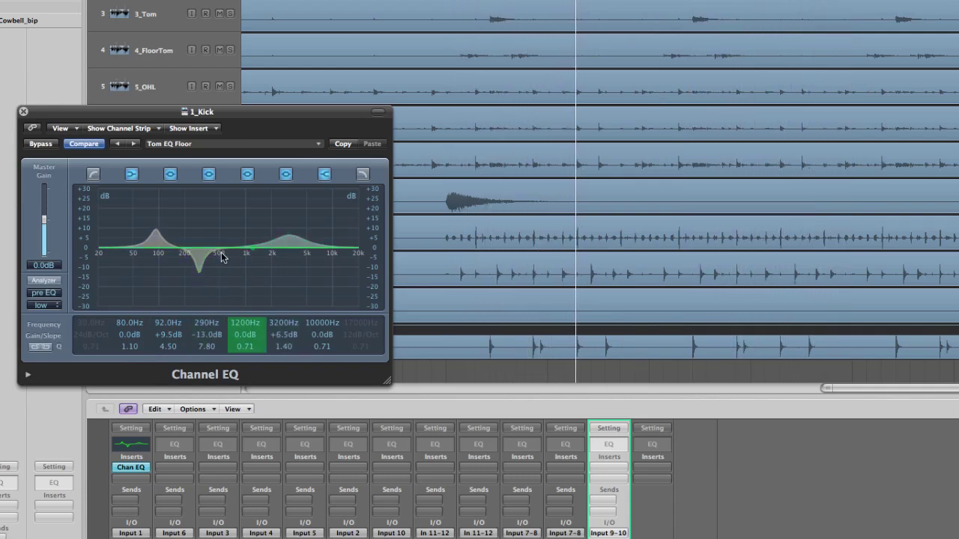
{"action": "left_click_drag", "start_coordinate": [212, 259], "coordinate": [215, 260]}
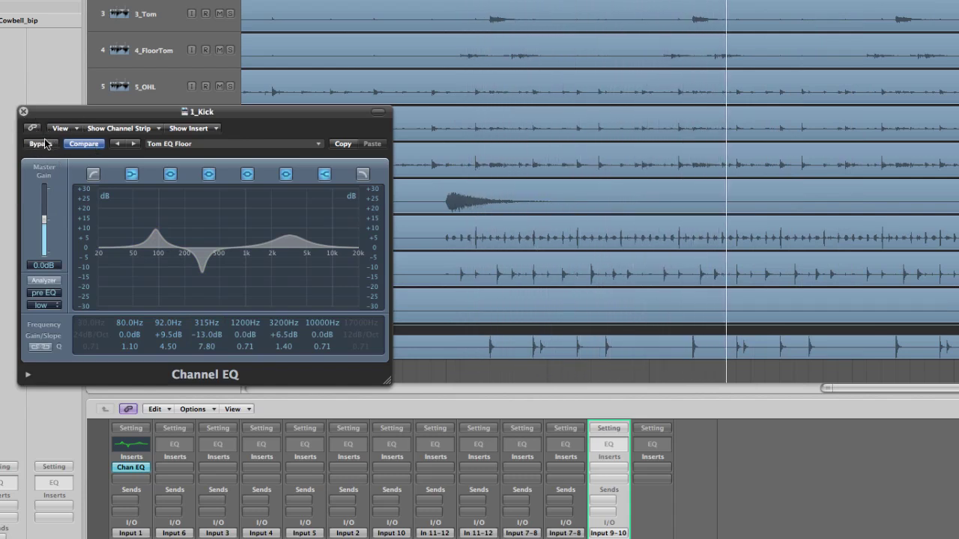
{"action": "left_click", "coordinate": [23, 112]}
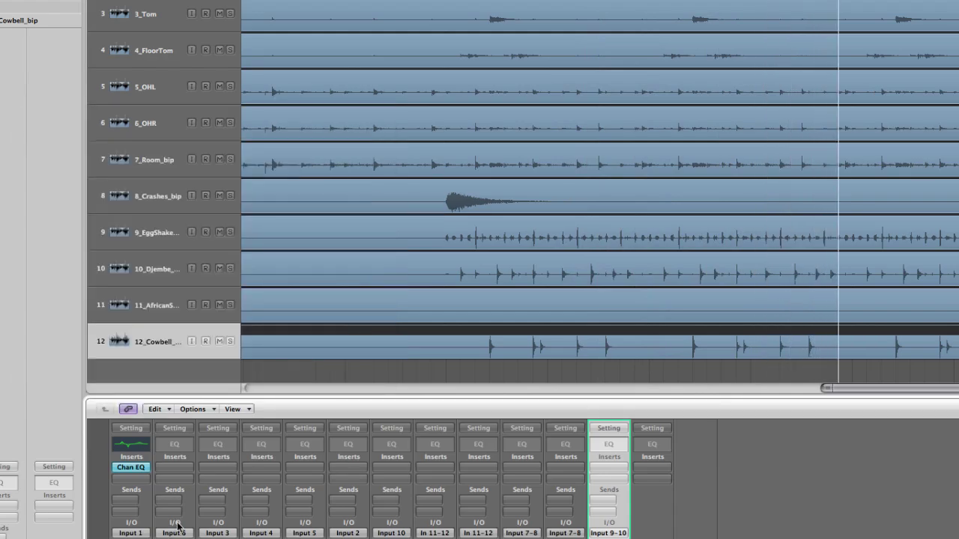
Step: Insert a Compressor on 1_Kick with 30 ms release and 6.5 ms attack
{"action": "left_click", "coordinate": [136, 480]}
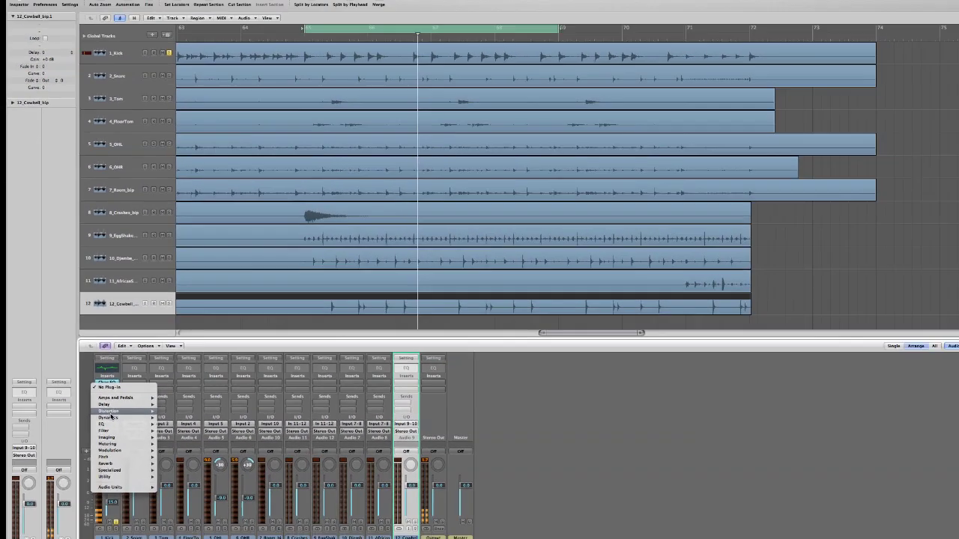
{"action": "mouse_move", "coordinate": [136, 525]}
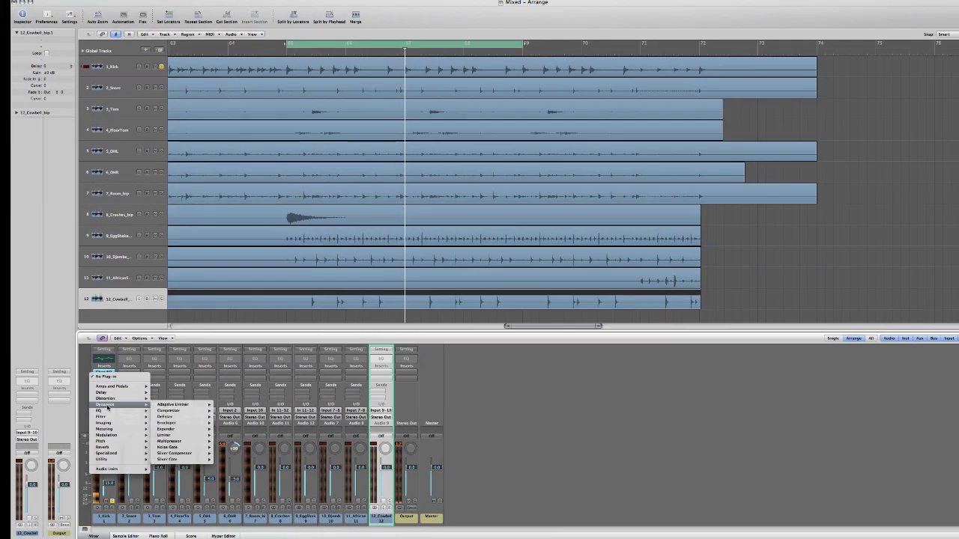
{"action": "left_click", "coordinate": [226, 410]}
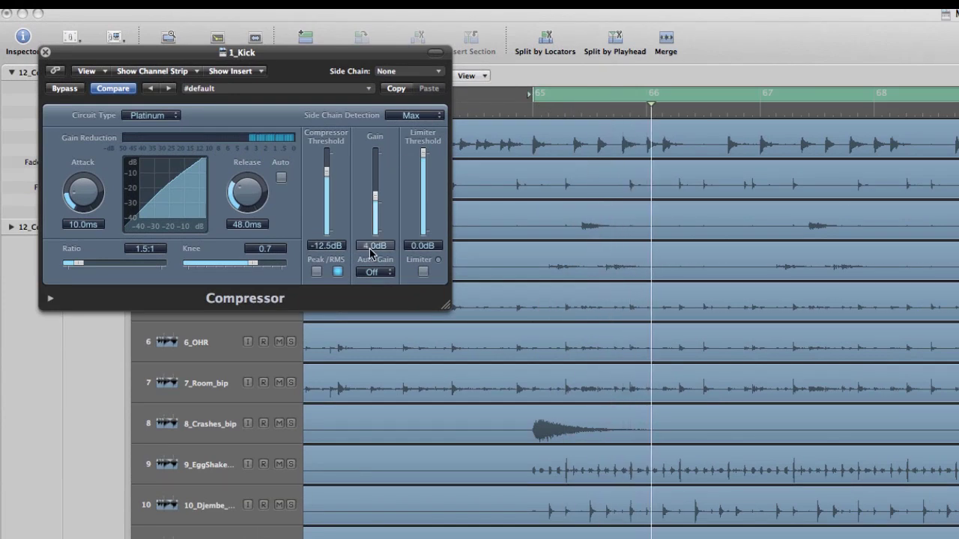
{"action": "left_click", "coordinate": [344, 91]}
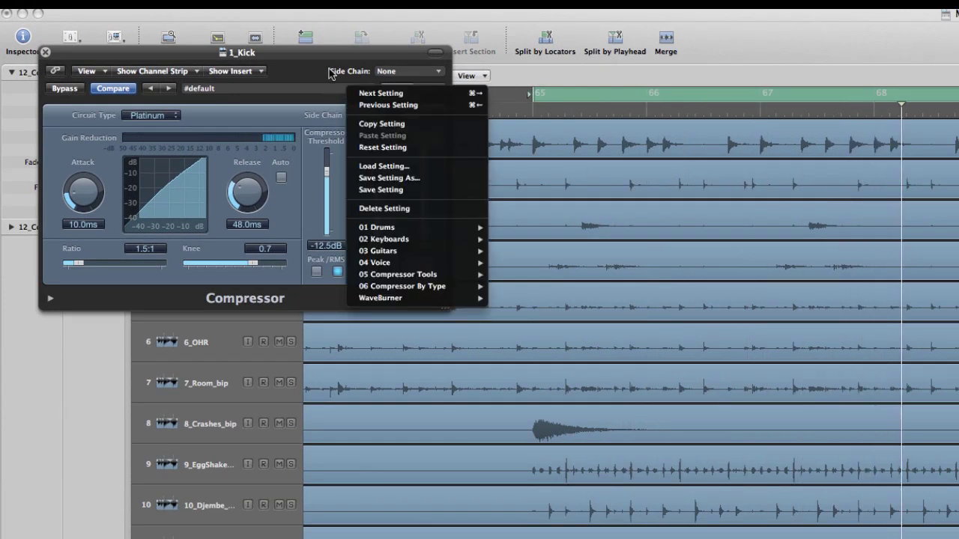
{"action": "left_click", "coordinate": [302, 66]}
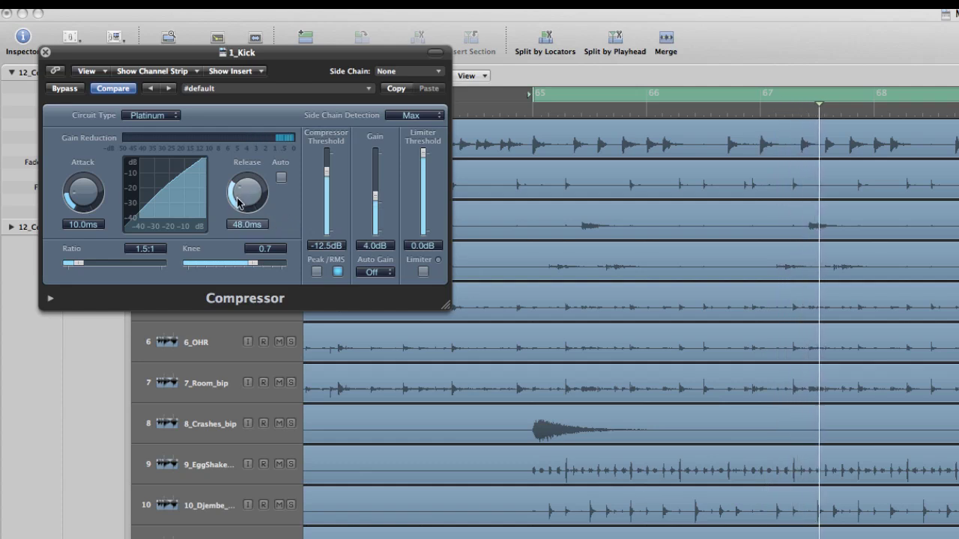
{"action": "left_click_drag", "start_coordinate": [235, 193], "coordinate": [233, 200]}
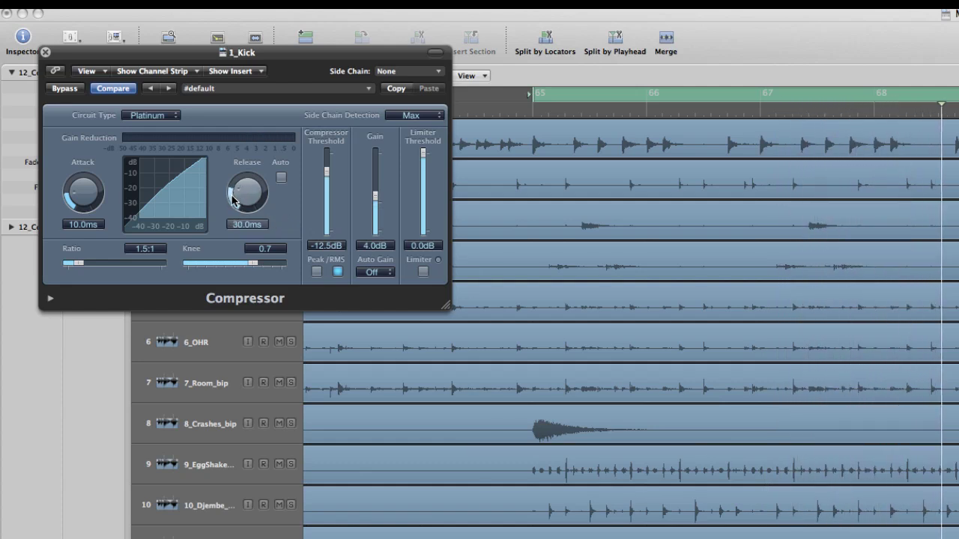
{"action": "left_click_drag", "start_coordinate": [62, 190], "coordinate": [69, 207]}
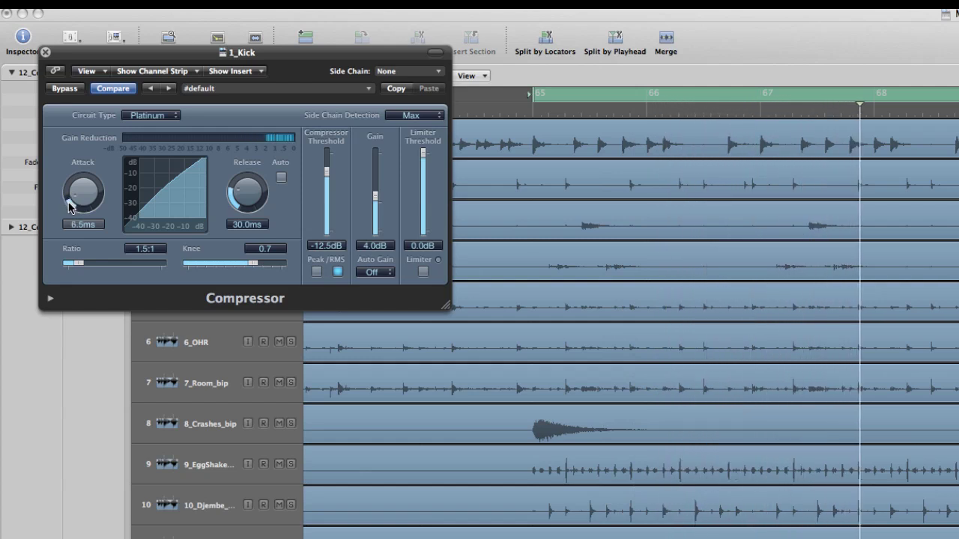
{"action": "left_click_drag", "start_coordinate": [69, 207], "coordinate": [69, 210]}
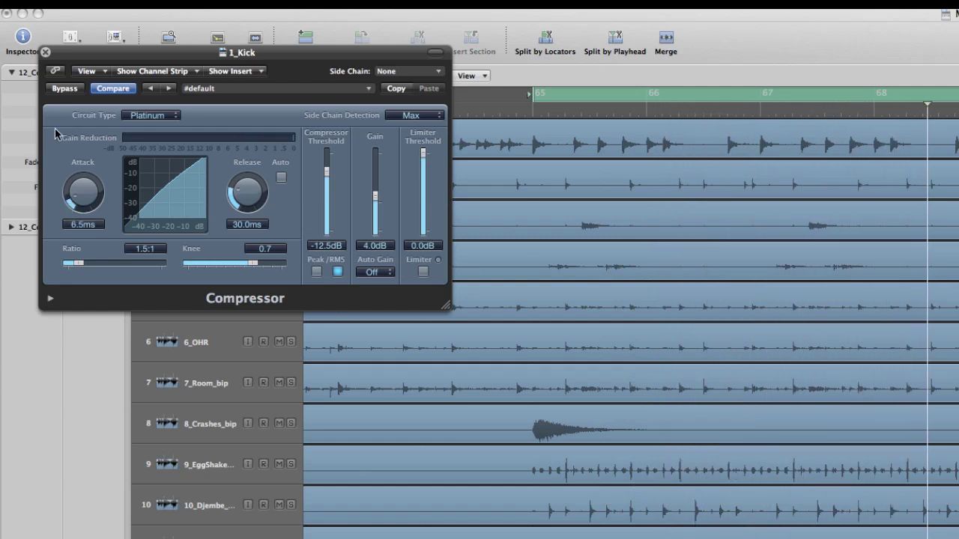
{"action": "left_click", "coordinate": [44, 52]}
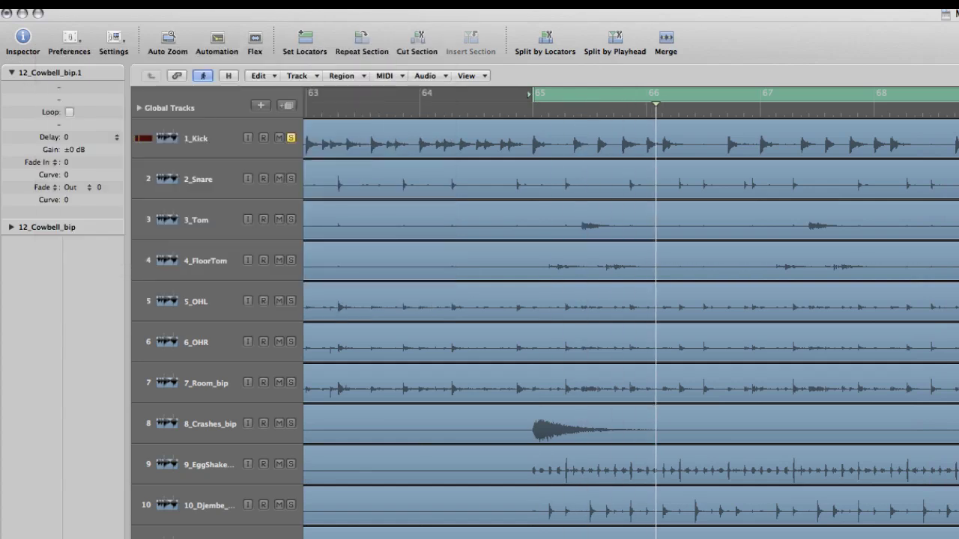
Step: Add a Noise Gate to the 1_Kick channel and raise its threshold to about -8 dB
{"action": "key", "text": "x"}
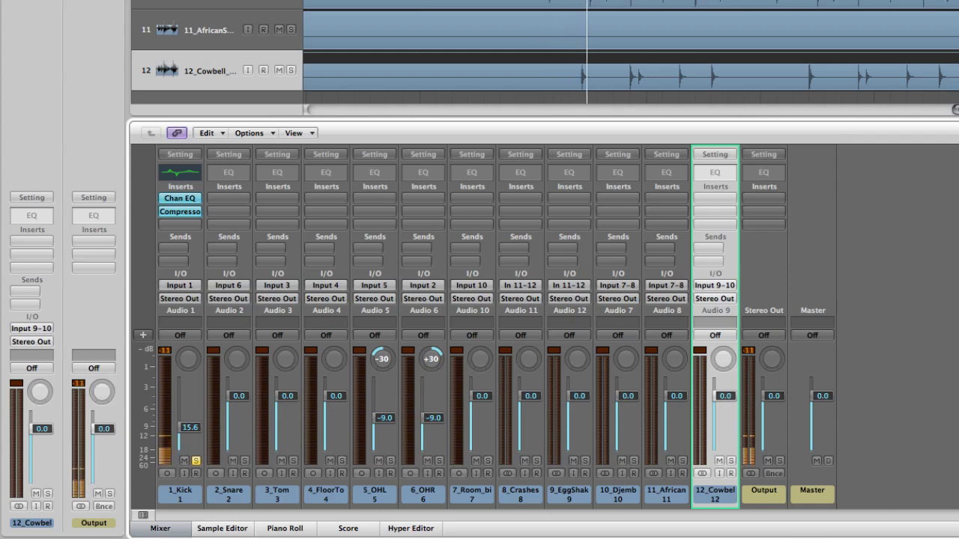
{"action": "left_click", "coordinate": [185, 224]}
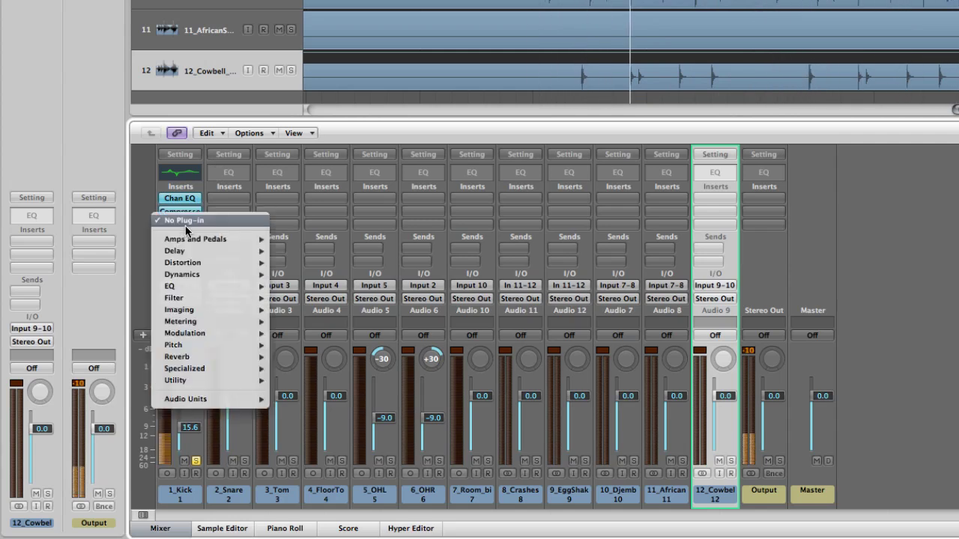
{"action": "mouse_move", "coordinate": [185, 275]}
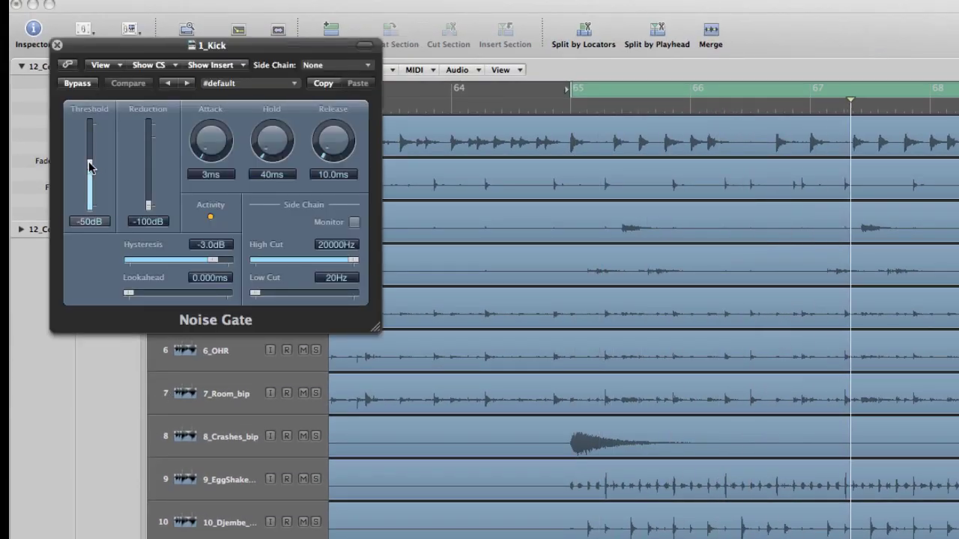
{"action": "left_click_drag", "start_coordinate": [90, 160], "coordinate": [91, 134]}
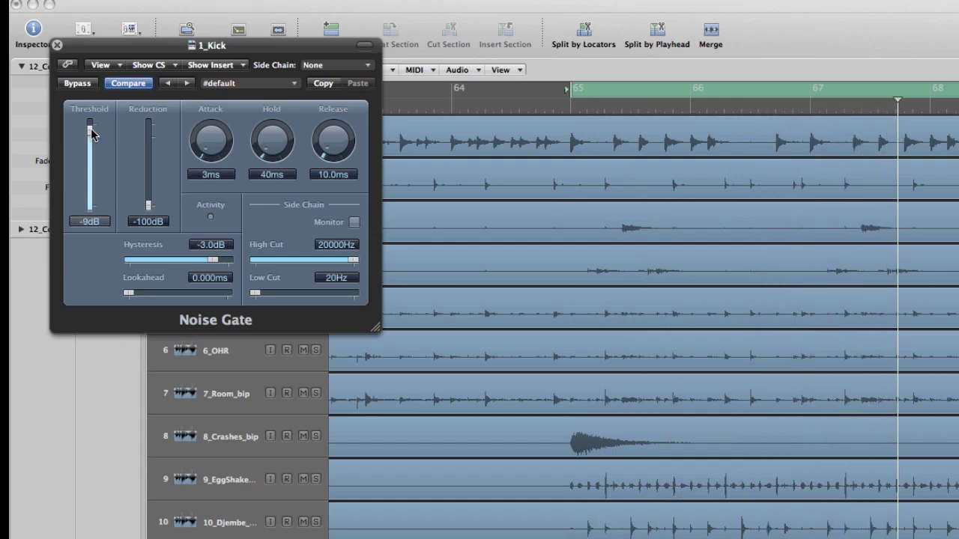
{"action": "left_click_drag", "start_coordinate": [91, 134], "coordinate": [93, 138]}
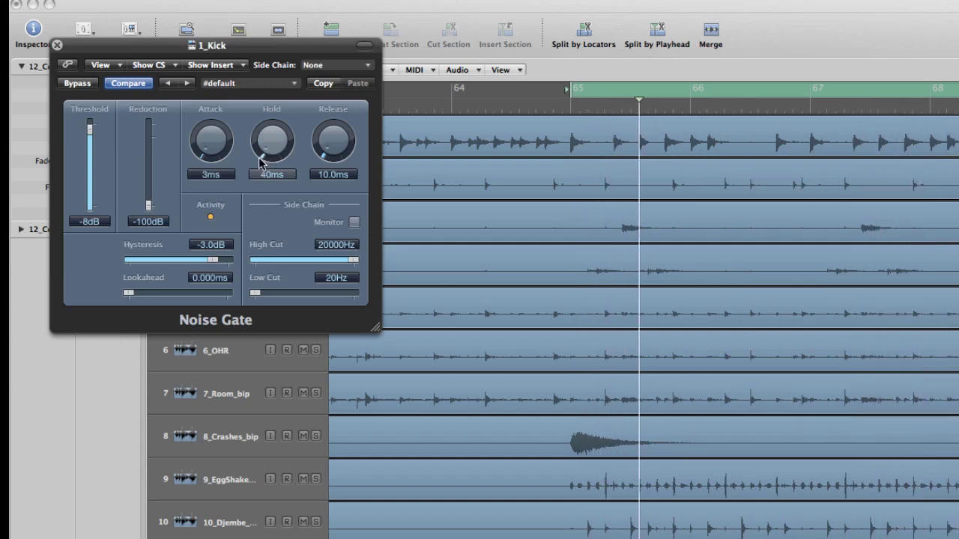
Step: Adjust the Kick gate's hold to 140 ms and release to 233.6 ms
{"action": "left_click_drag", "start_coordinate": [263, 163], "coordinate": [272, 141]}
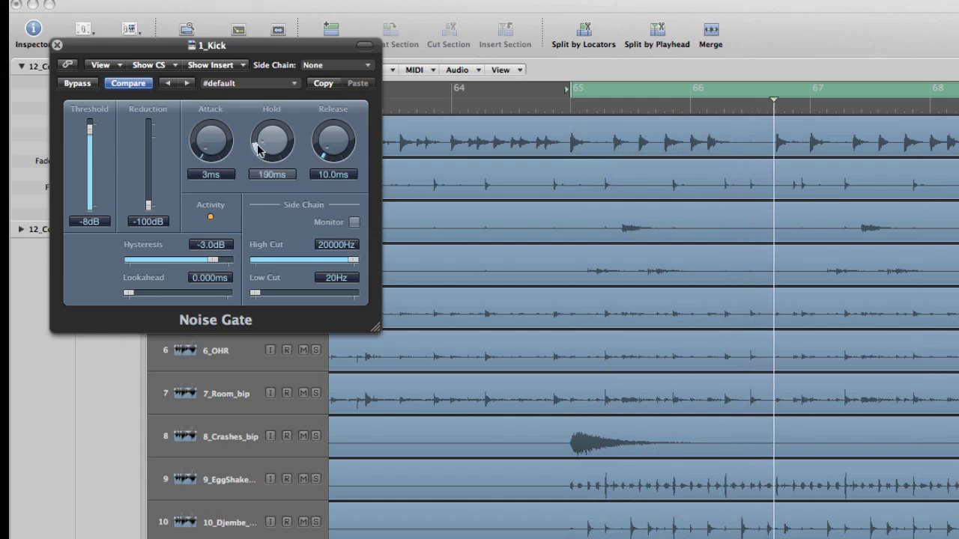
{"action": "left_click_drag", "start_coordinate": [335, 165], "coordinate": [335, 134]}
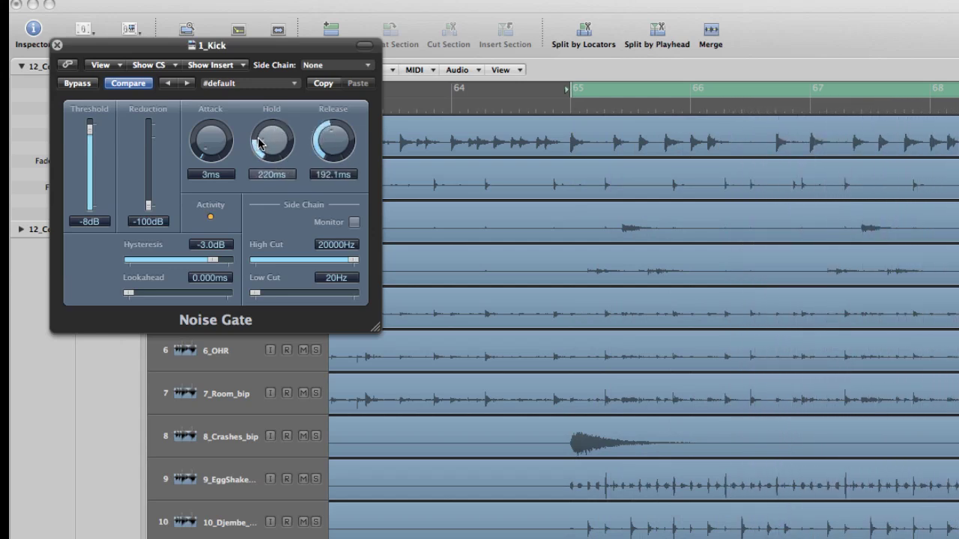
{"action": "left_click_drag", "start_coordinate": [262, 150], "coordinate": [265, 142]}
{"action": "left_click_drag", "start_coordinate": [322, 149], "coordinate": [320, 134]}
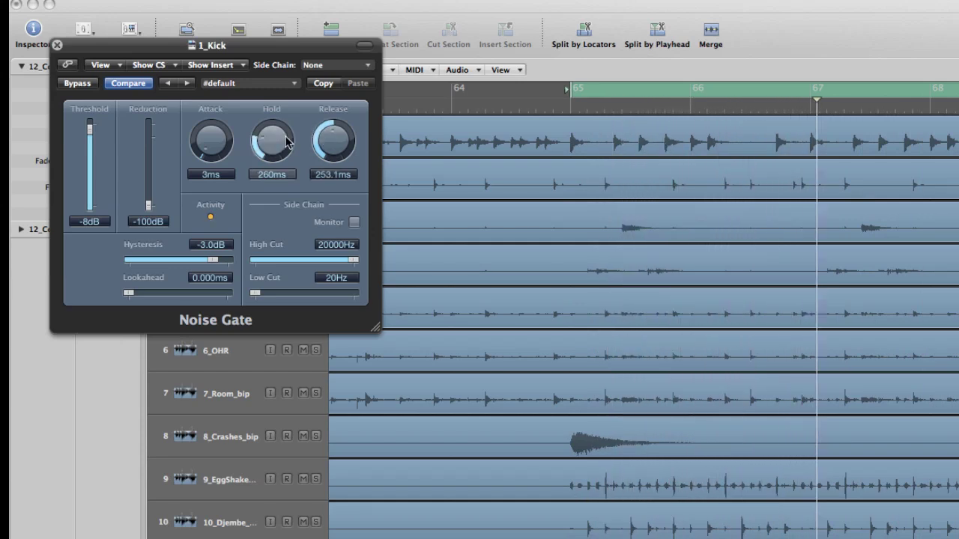
{"action": "left_click_drag", "start_coordinate": [254, 143], "coordinate": [256, 149]}
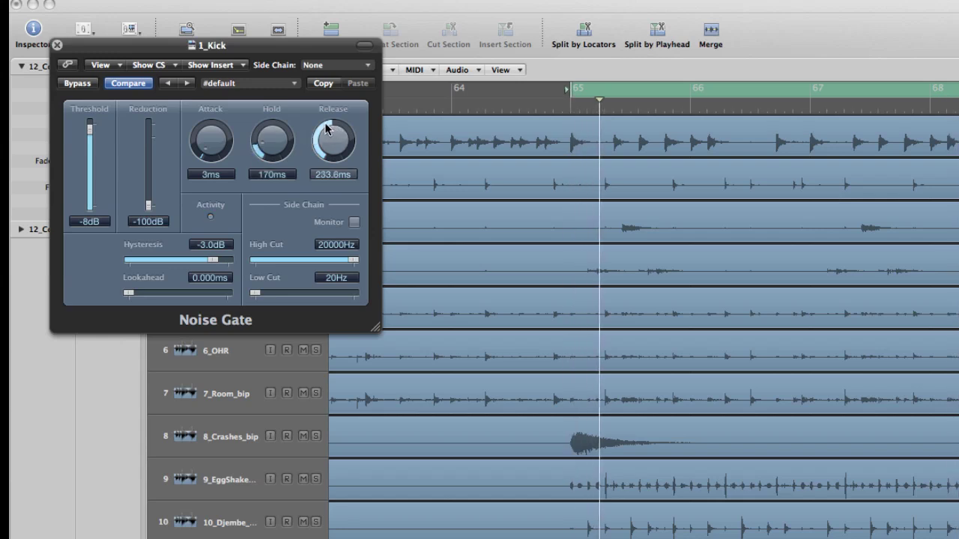
{"action": "left_click_drag", "start_coordinate": [327, 129], "coordinate": [327, 137]}
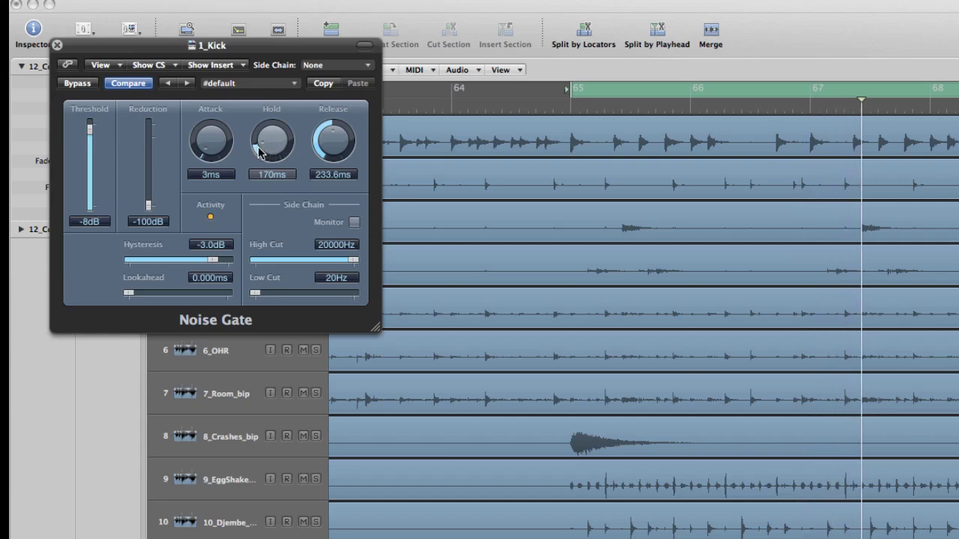
{"action": "mouse_move", "coordinate": [256, 146]}
{"action": "left_mouse_down"}
{"action": "mouse_move", "coordinate": [264, 154]}
{"action": "mouse_move", "coordinate": [255, 153]}
{"action": "left_mouse_up"}
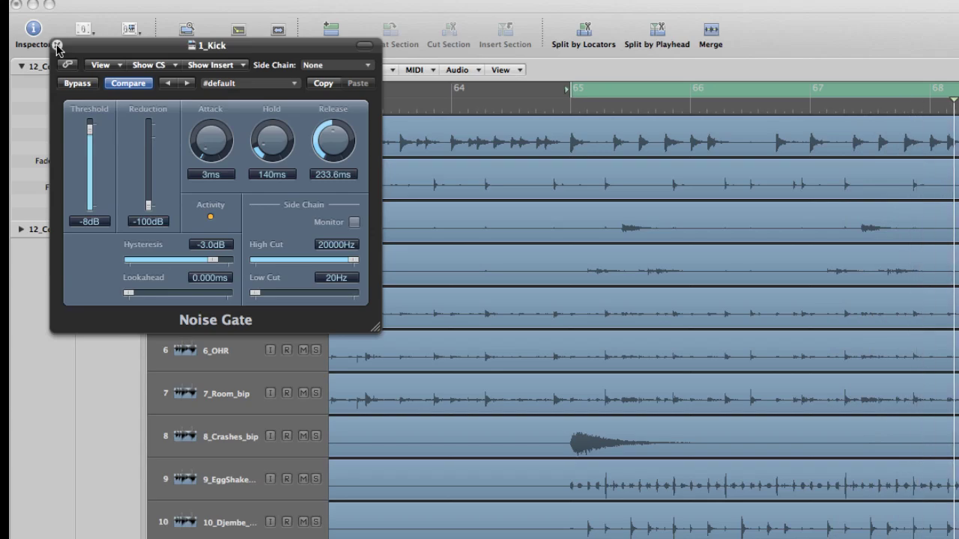
Step: Close the Kick's Noise Gate, then briefly show and hide the mixer
{"action": "left_click", "coordinate": [57, 45]}
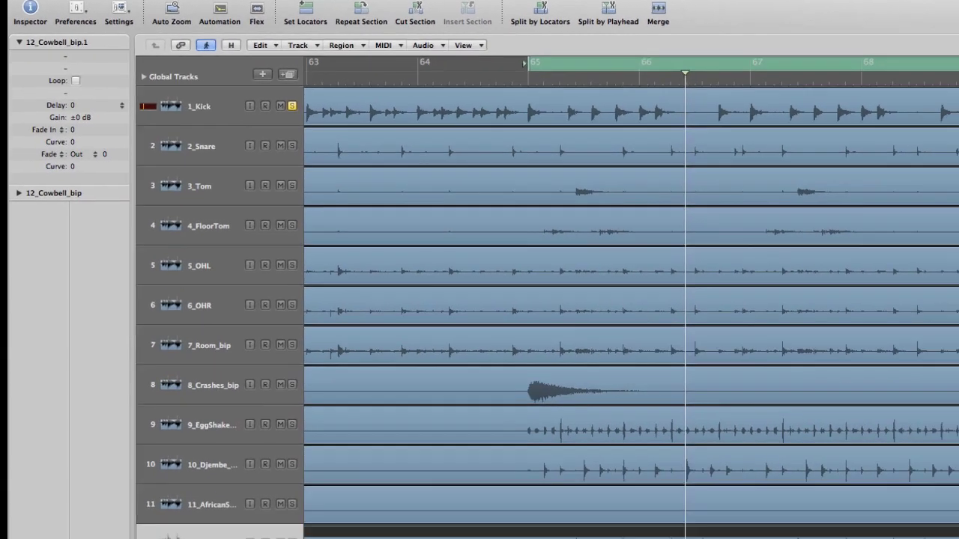
{"action": "key", "text": "x"}
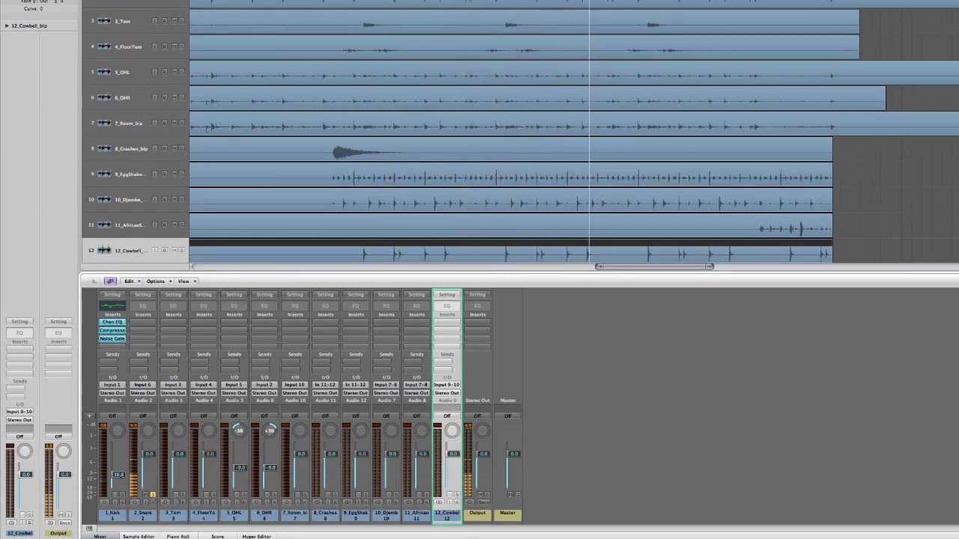
{"action": "key", "text": "x"}
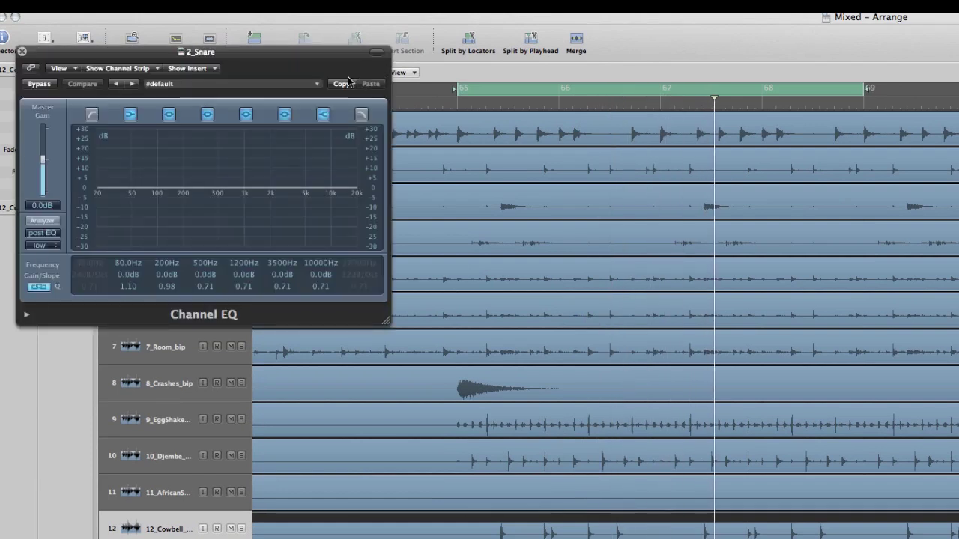
Step: Load the 01 Drums > Rock Snare Drum preset into the 2_Snare Channel EQ and close it
{"action": "left_click", "coordinate": [306, 89]}
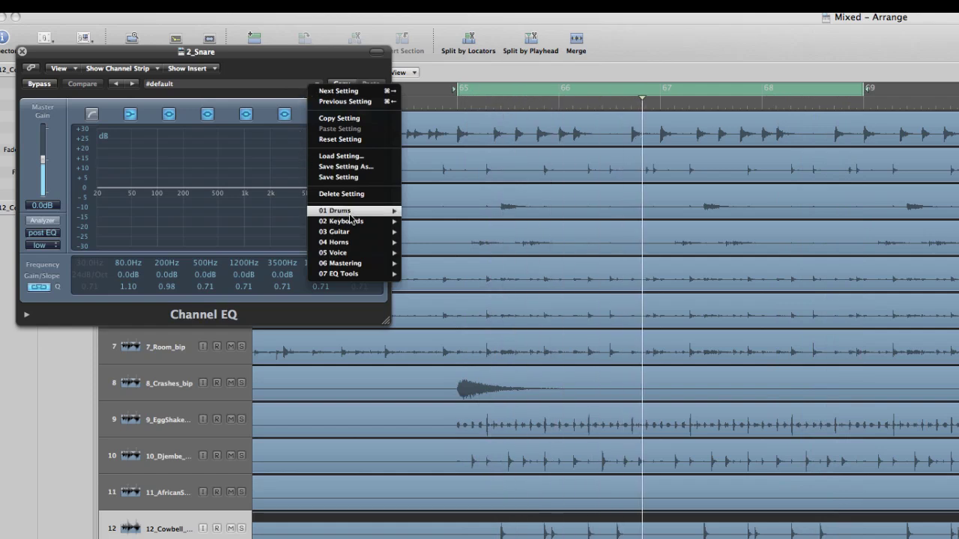
{"action": "mouse_move", "coordinate": [390, 212]}
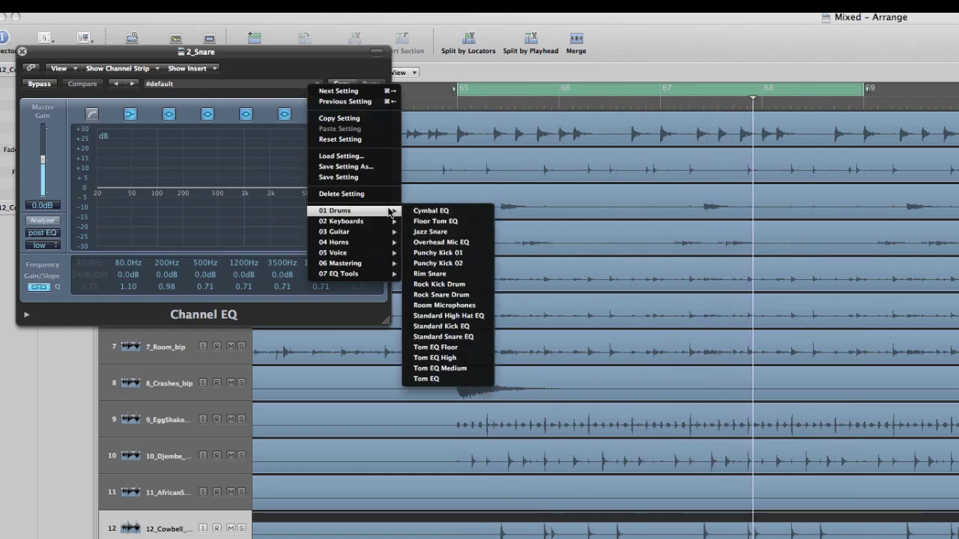
{"action": "left_click", "coordinate": [462, 294]}
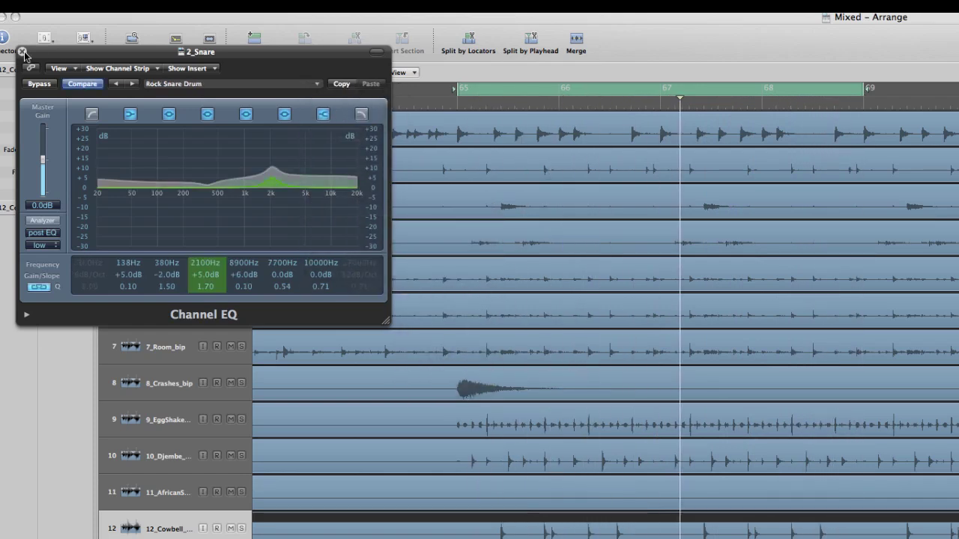
{"action": "left_click", "coordinate": [23, 52]}
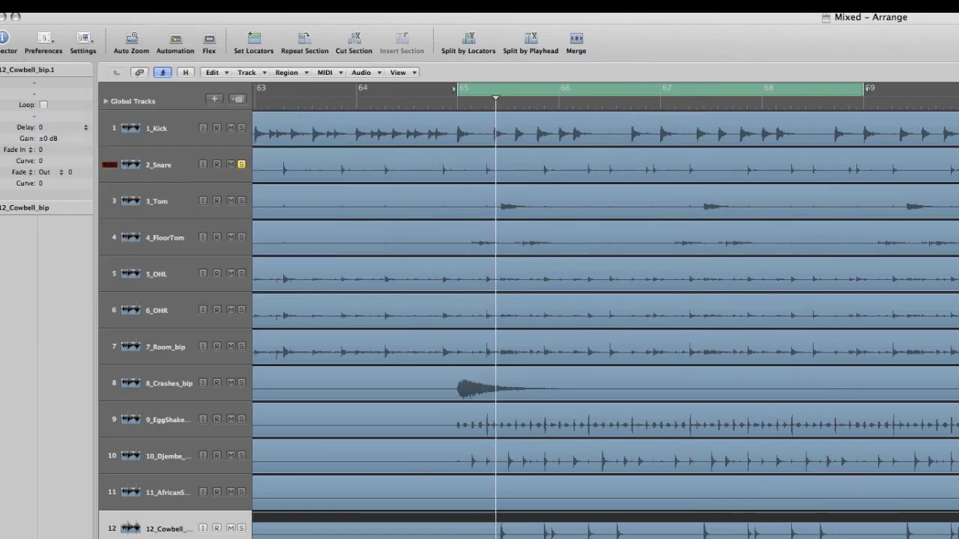
Step: Insert a Dynamics > Compressor in the next empty 2_Snare insert slot and close its window
{"action": "left_click", "coordinate": [105, 339]}
{"action": "mouse_move", "coordinate": [120, 367]}
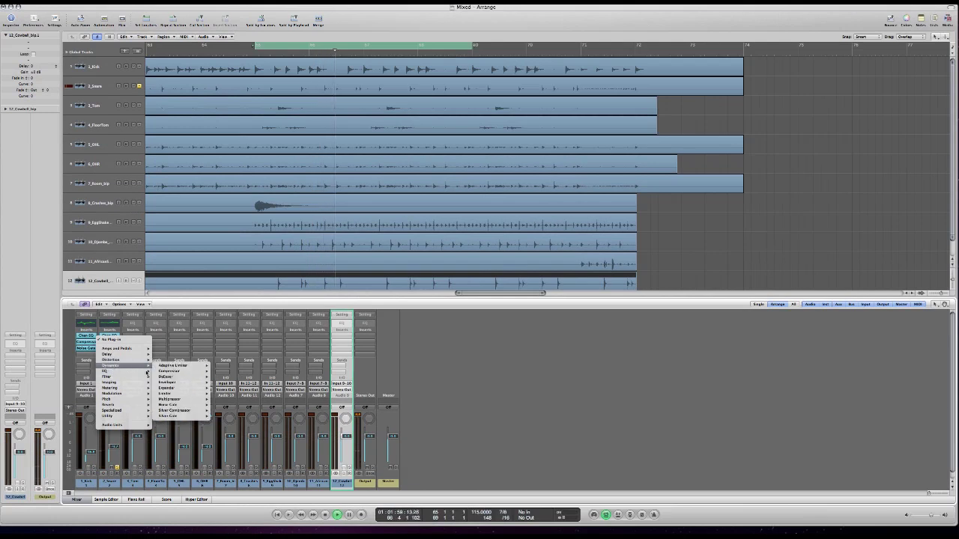
{"action": "left_click", "coordinate": [221, 371]}
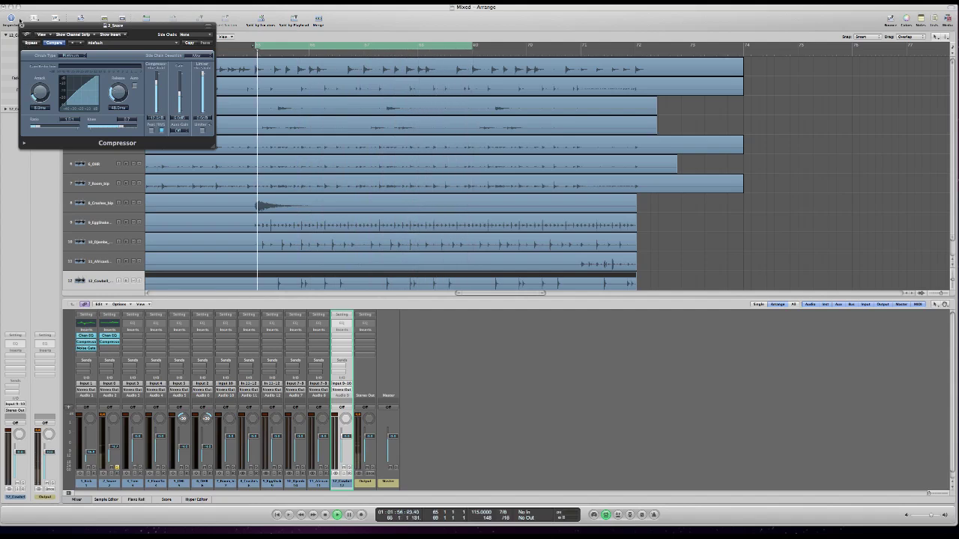
{"action": "left_click", "coordinate": [23, 26]}
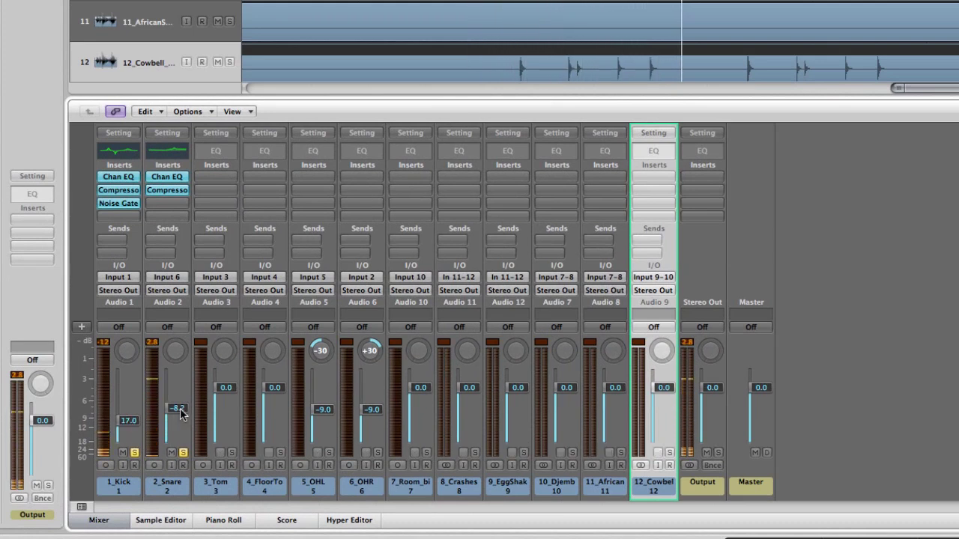
Step: Lower the Snare fader to -9.6 under the Kick, and solo 3_Tom instead of 1_Kick
{"action": "left_click_drag", "start_coordinate": [125, 420], "coordinate": [175, 411]}
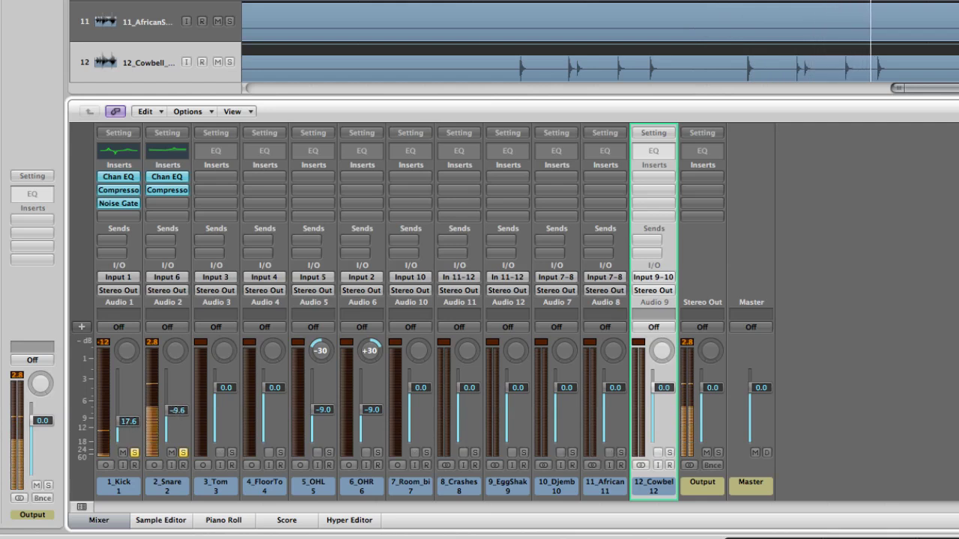
{"action": "left_click", "coordinate": [231, 453]}
{"action": "left_click", "coordinate": [134, 452]}
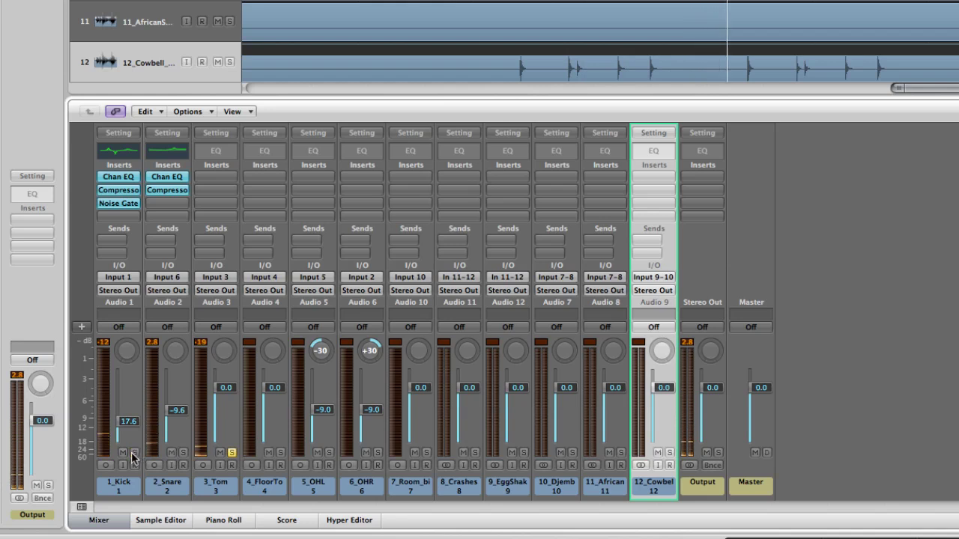
Step: Give 3_Tom a Channel EQ with a 17 kHz high cut, +4.5 dB at 88 Hz and -6.5 dB at 490 Hz
{"action": "left_click", "coordinate": [215, 155]}
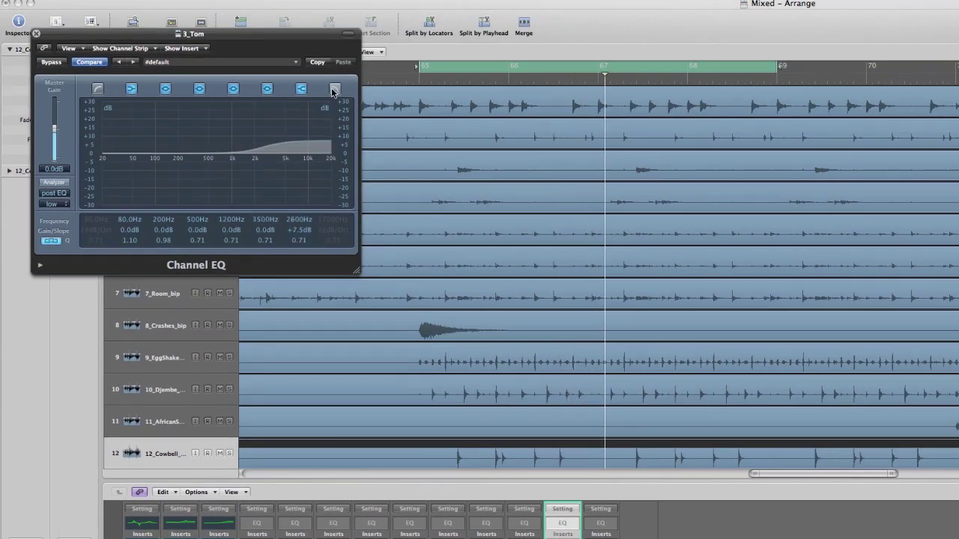
{"action": "left_click", "coordinate": [334, 89]}
{"action": "left_click_drag", "start_coordinate": [145, 164], "coordinate": [152, 149]}
{"action": "left_click", "coordinate": [131, 89]}
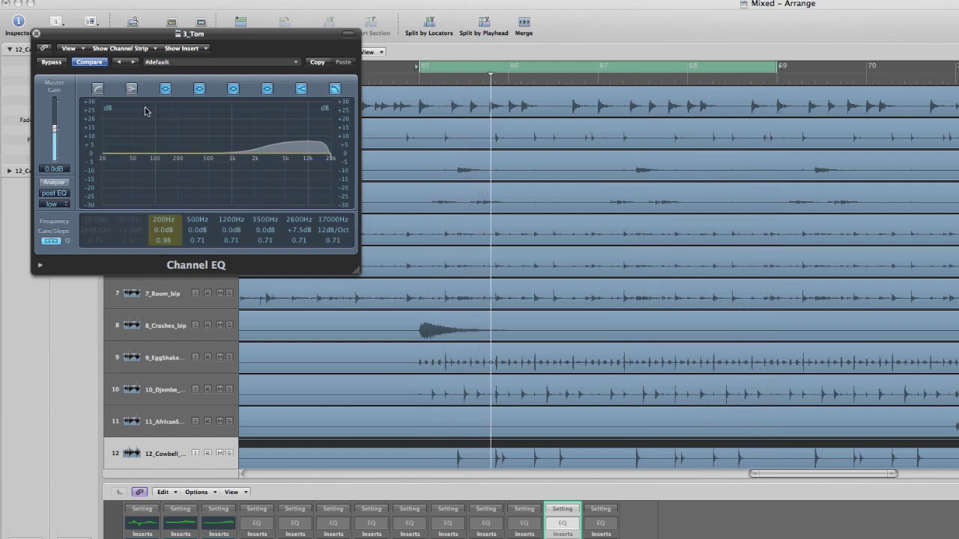
{"action": "left_click", "coordinate": [165, 89]}
{"action": "left_click_drag", "start_coordinate": [152, 149], "coordinate": [151, 145]}
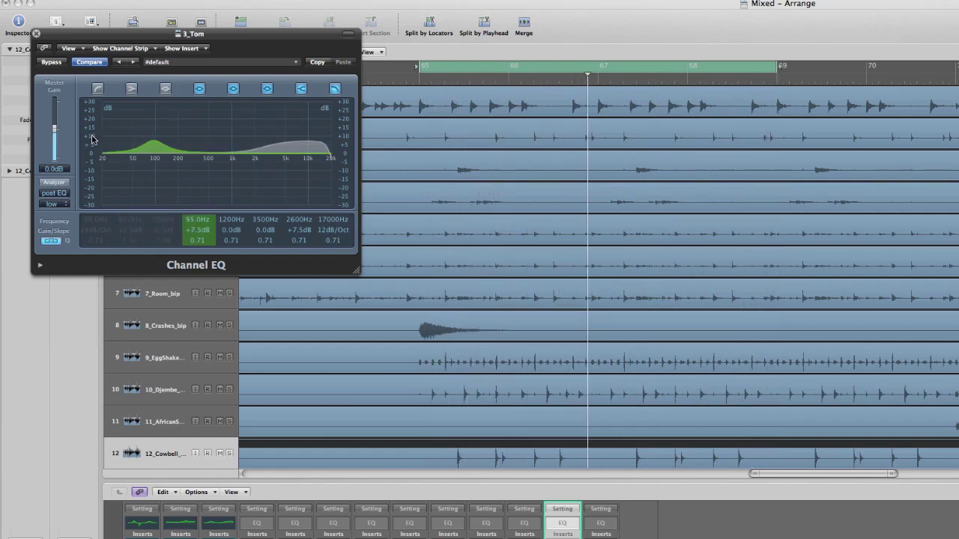
{"action": "mouse_move", "coordinate": [220, 173]}
{"action": "left_mouse_down"}
{"action": "mouse_move", "coordinate": [208, 159]}
{"action": "mouse_move", "coordinate": [185, 177]}
{"action": "mouse_move", "coordinate": [218, 169]}
{"action": "mouse_move", "coordinate": [210, 172]}
{"action": "left_mouse_up"}
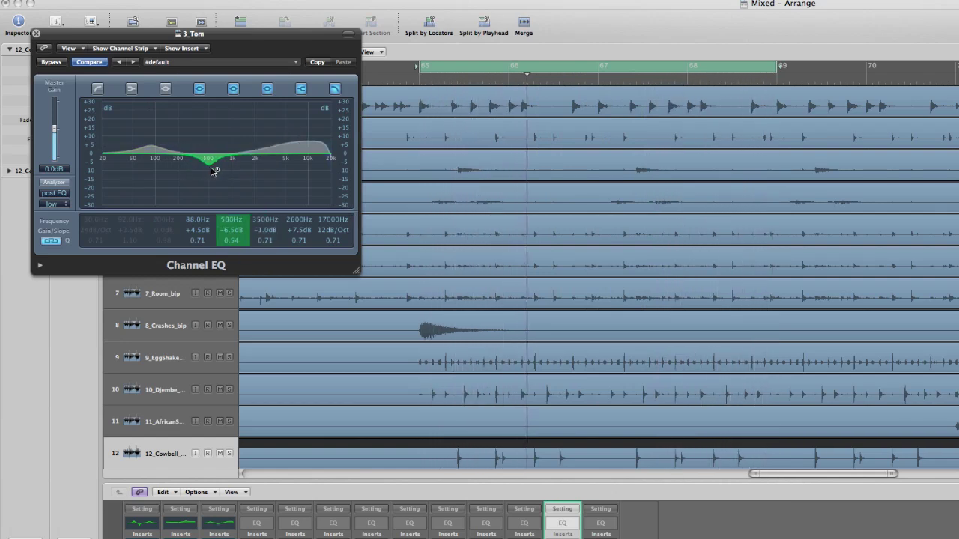
{"action": "left_click", "coordinate": [36, 34]}
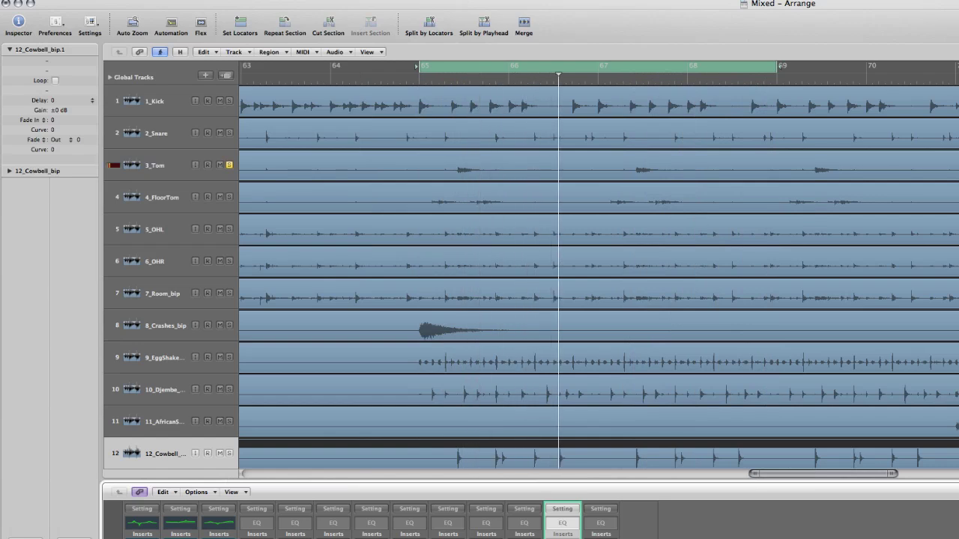
Step: Check the Tom's compressor, then insert a Dynamics > Noise Gate after it on 3_Tom
{"action": "key", "text": "v"}
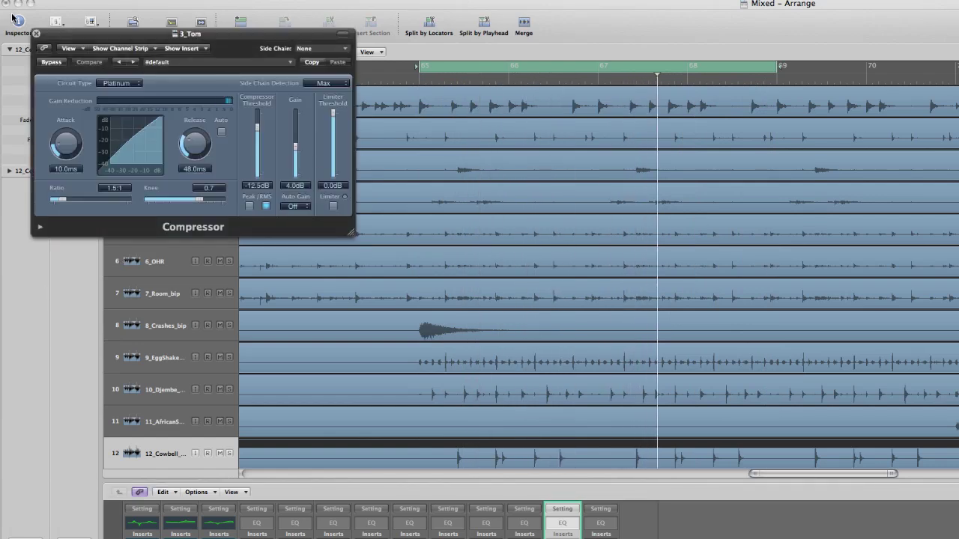
{"action": "left_click", "coordinate": [36, 34]}
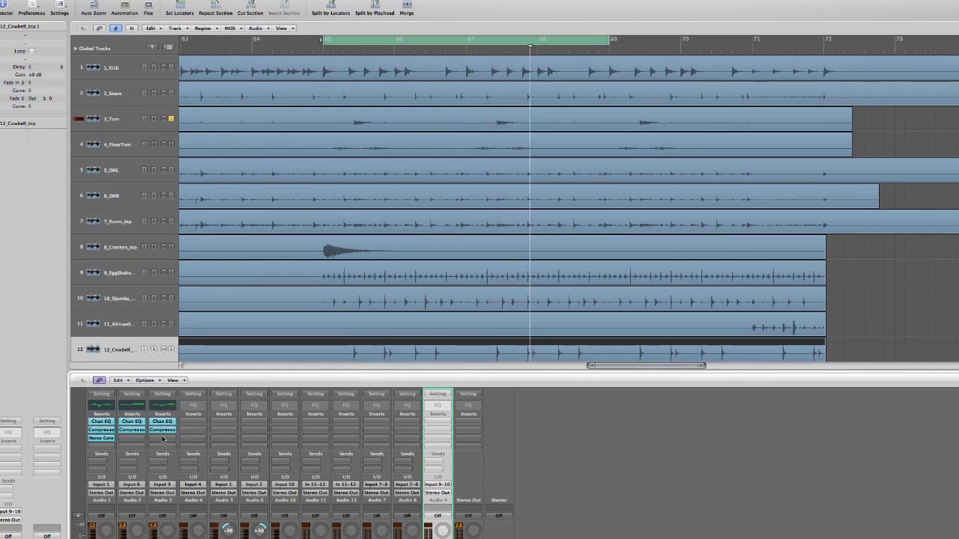
{"action": "left_click", "coordinate": [162, 438]}
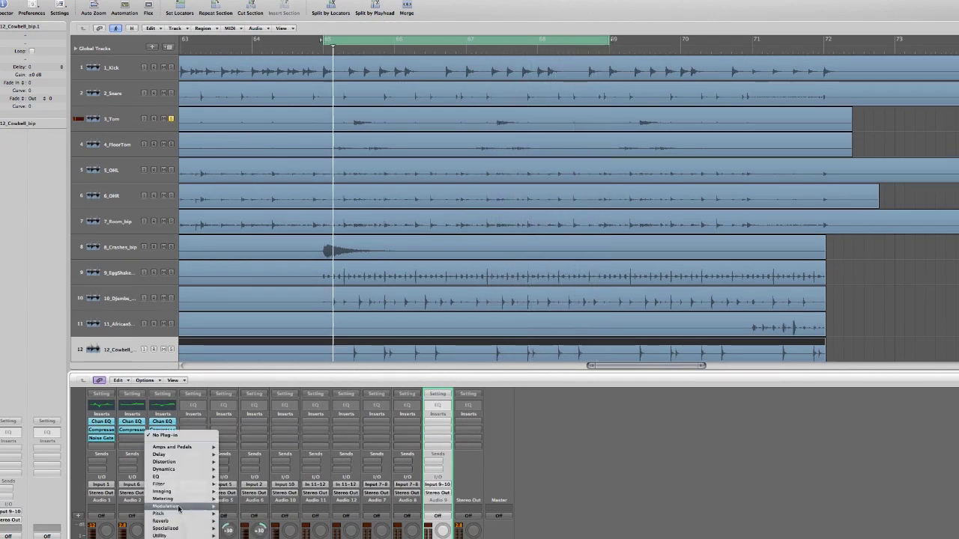
{"action": "mouse_move", "coordinate": [184, 469]}
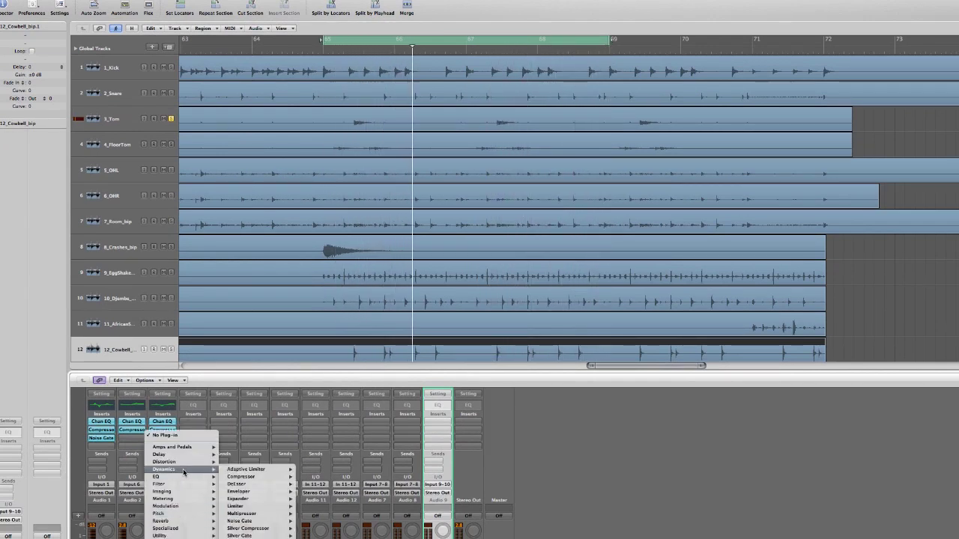
{"action": "left_click", "coordinate": [240, 520]}
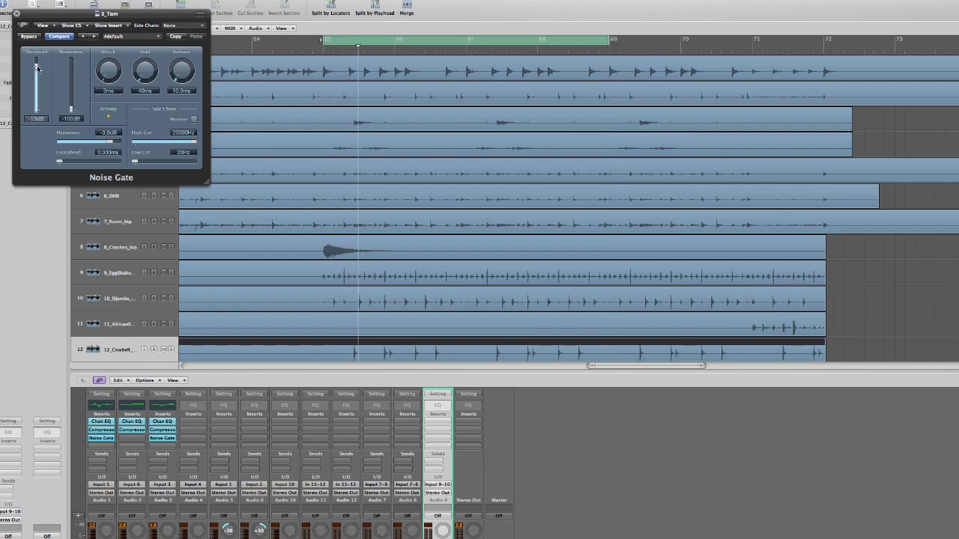
Step: Set the Tom gate's hold to 380 ms and release to 224.5 ms
{"action": "left_click_drag", "start_coordinate": [139, 81], "coordinate": [172, 60]}
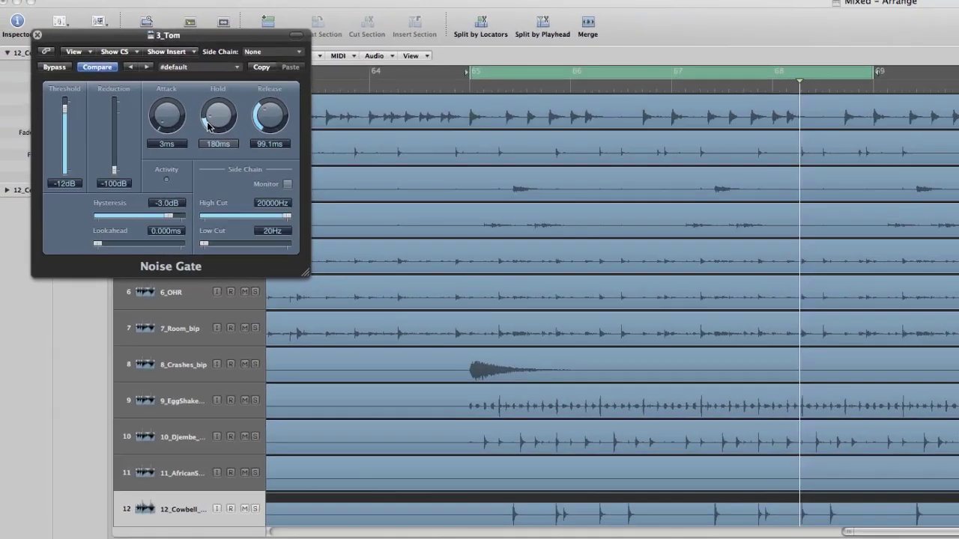
{"action": "left_click_drag", "start_coordinate": [209, 126], "coordinate": [210, 112]}
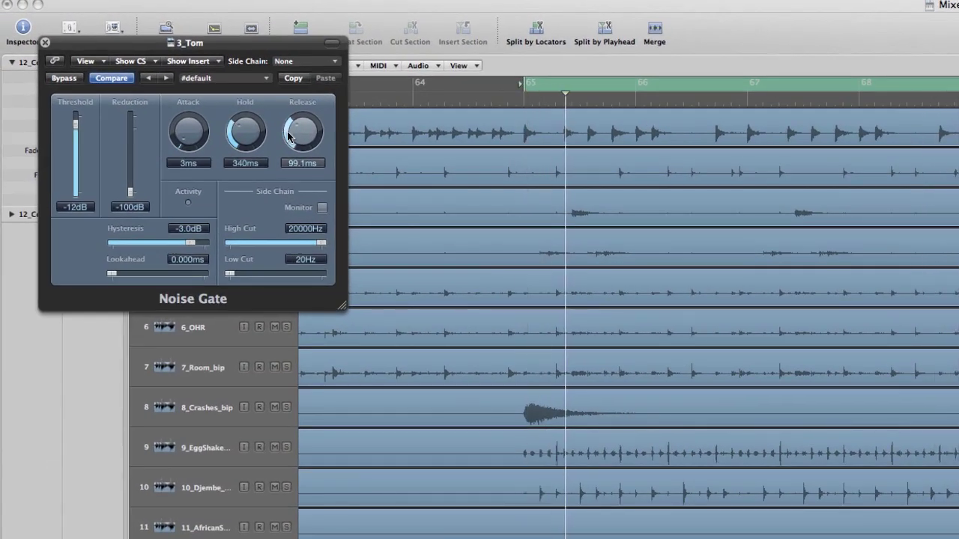
{"action": "left_click_drag", "start_coordinate": [289, 135], "coordinate": [291, 122]}
{"action": "left_click_drag", "start_coordinate": [233, 137], "coordinate": [233, 133]}
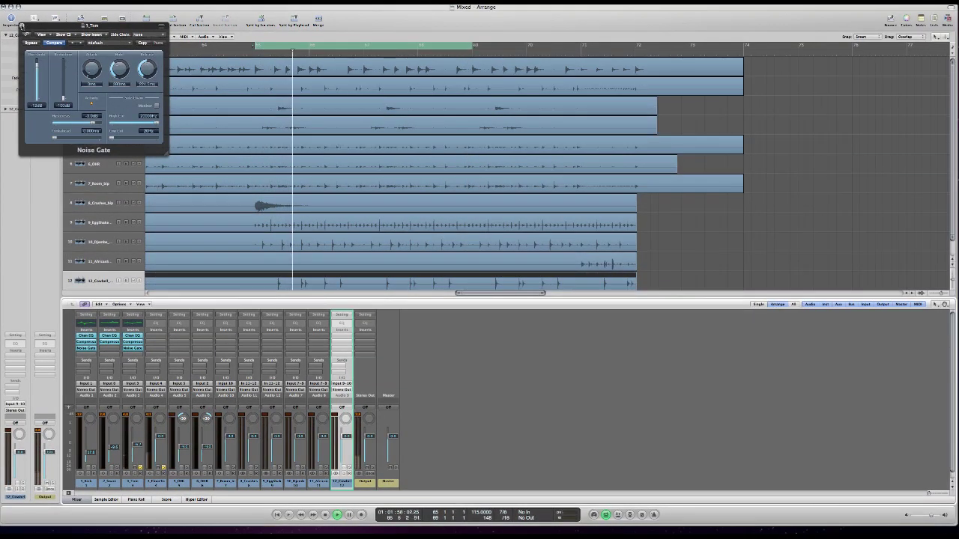
Step: Add a Channel EQ to 4_FloorTom, try the Floor and High Tom presets, then settle on Tom EQ Medium
{"action": "left_click", "coordinate": [22, 25]}
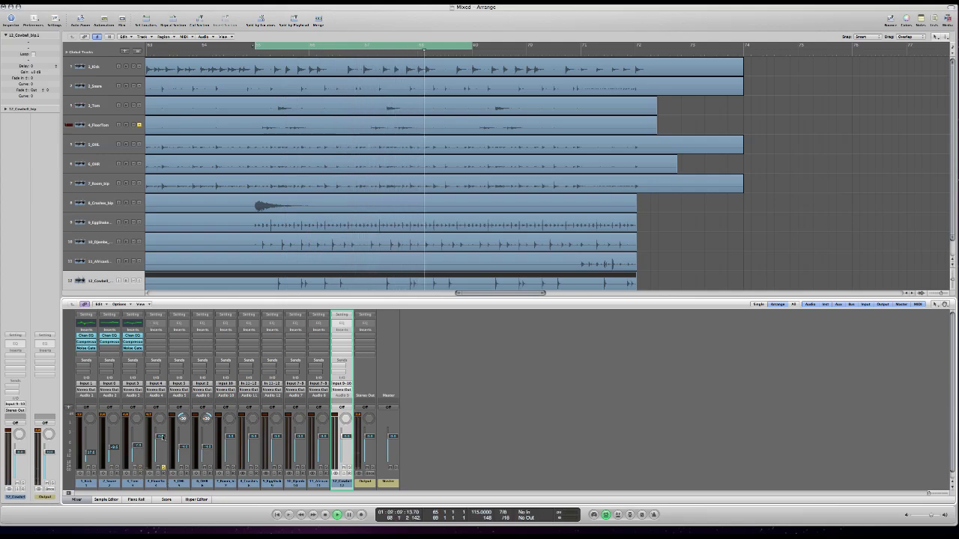
{"action": "double_click", "coordinate": [158, 327]}
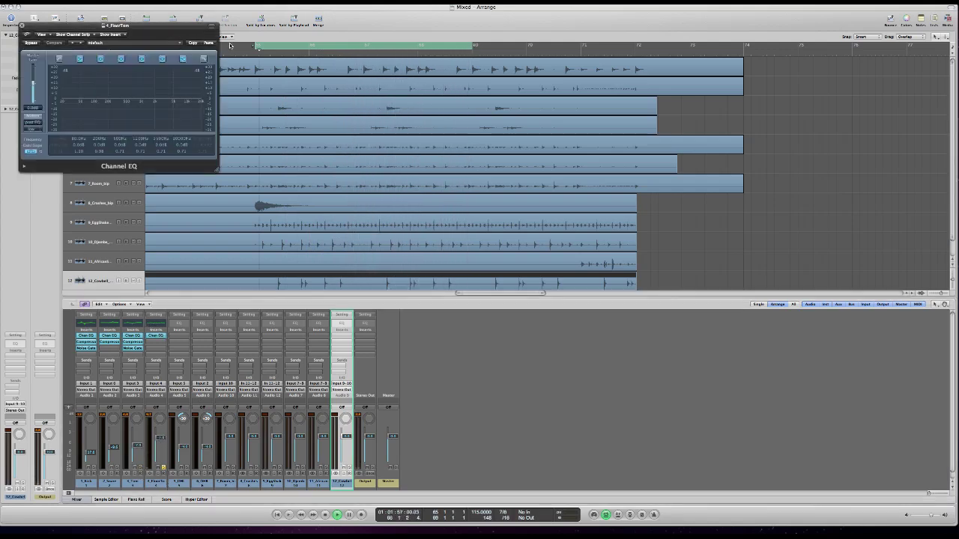
{"action": "left_click", "coordinate": [178, 46]}
{"action": "mouse_move", "coordinate": [208, 110]}
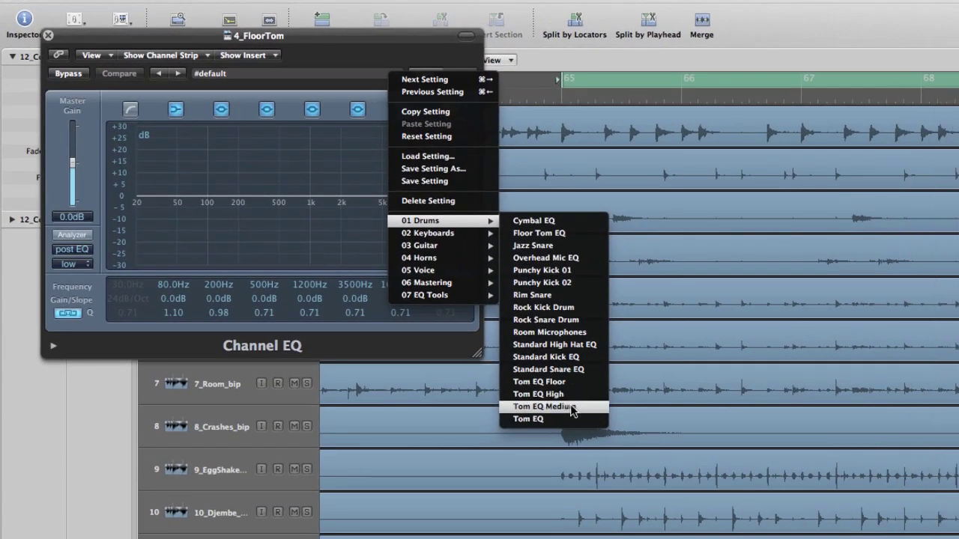
{"action": "left_click", "coordinate": [569, 383]}
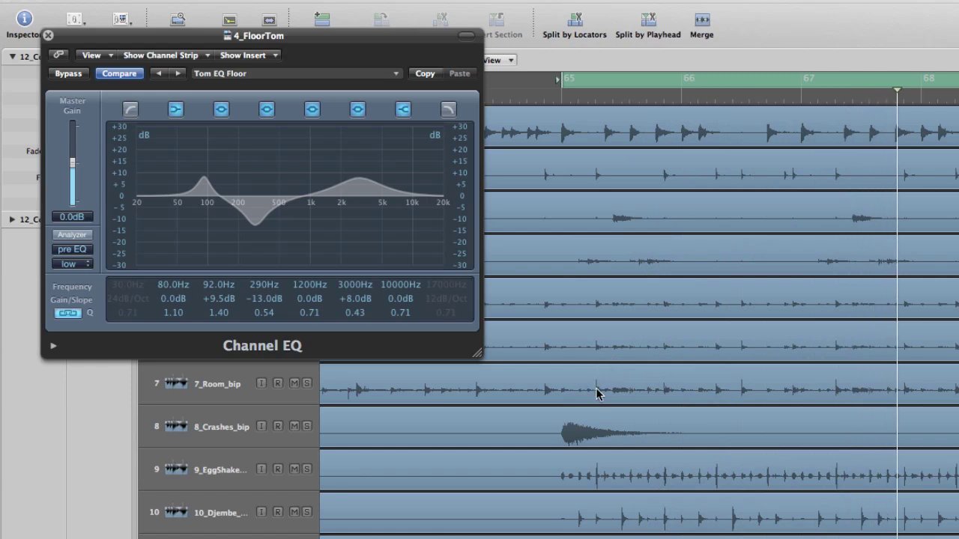
{"action": "left_click", "coordinate": [179, 74]}
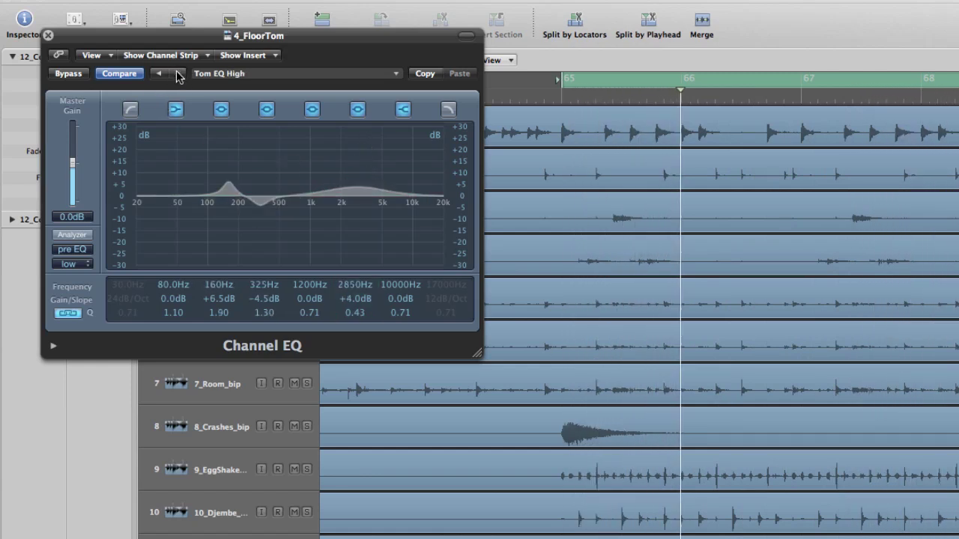
{"action": "left_click", "coordinate": [179, 73]}
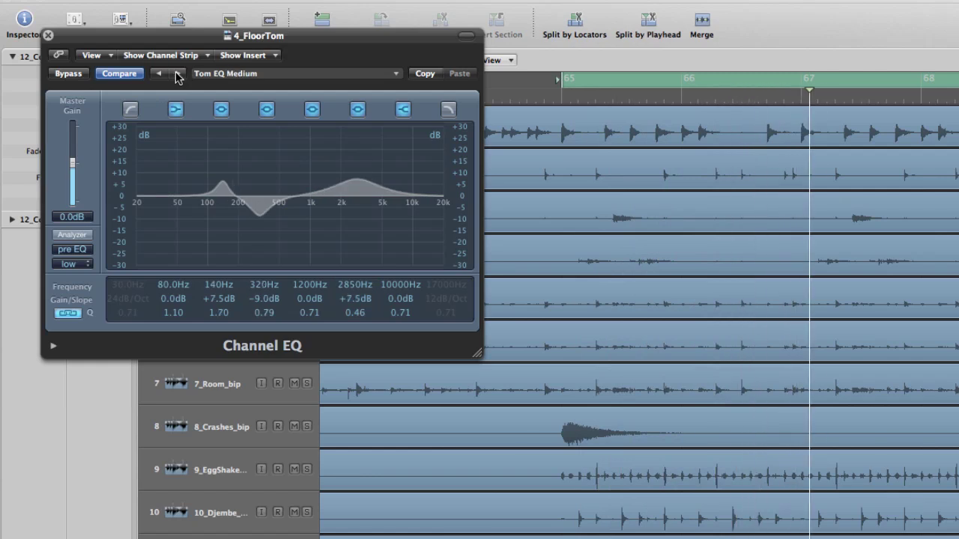
{"action": "left_click", "coordinate": [47, 36]}
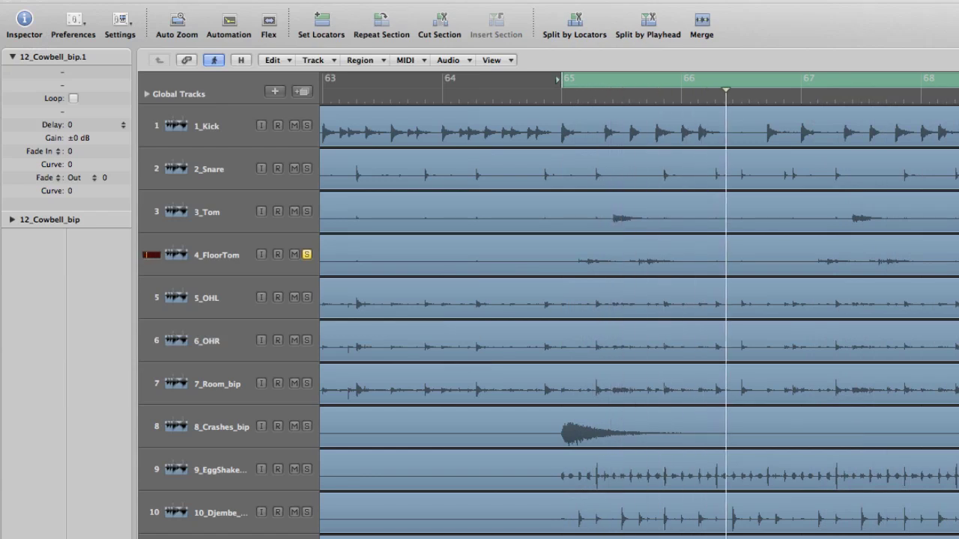
Step: Set the floor tom compressor to 9.0 ms attack, 4.5 dB gain and 43.0 ms release
{"action": "left_click", "coordinate": [113, 395]}
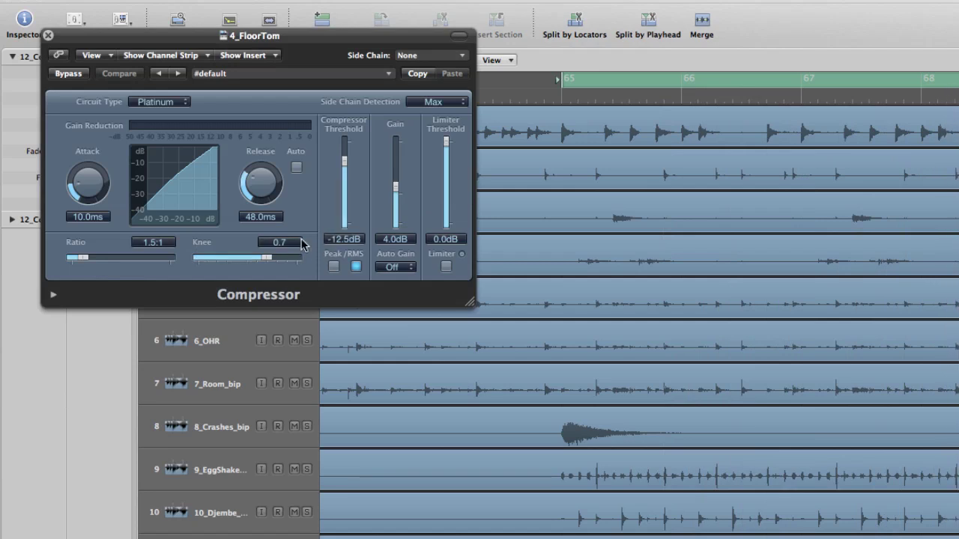
{"action": "left_click_drag", "start_coordinate": [77, 183], "coordinate": [71, 187]}
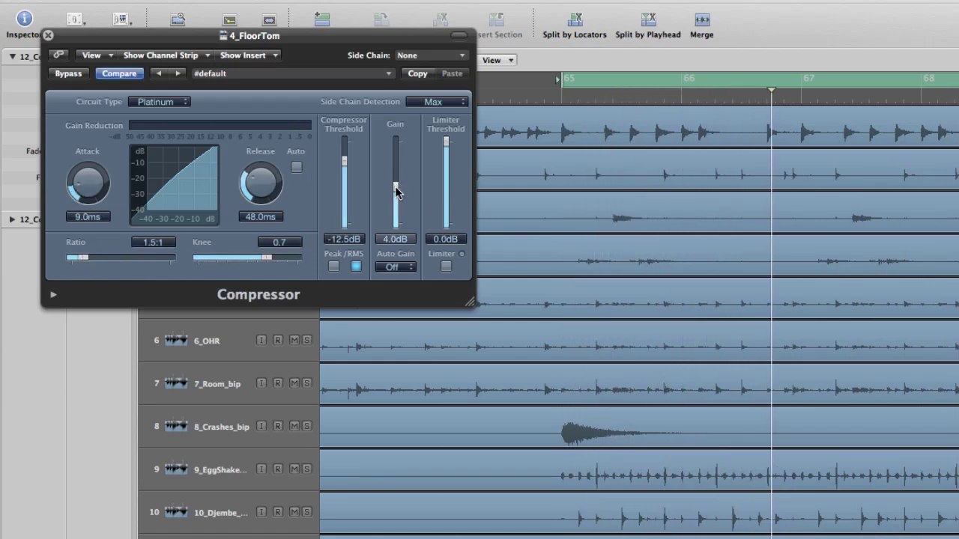
{"action": "left_click_drag", "start_coordinate": [395, 185], "coordinate": [395, 182]}
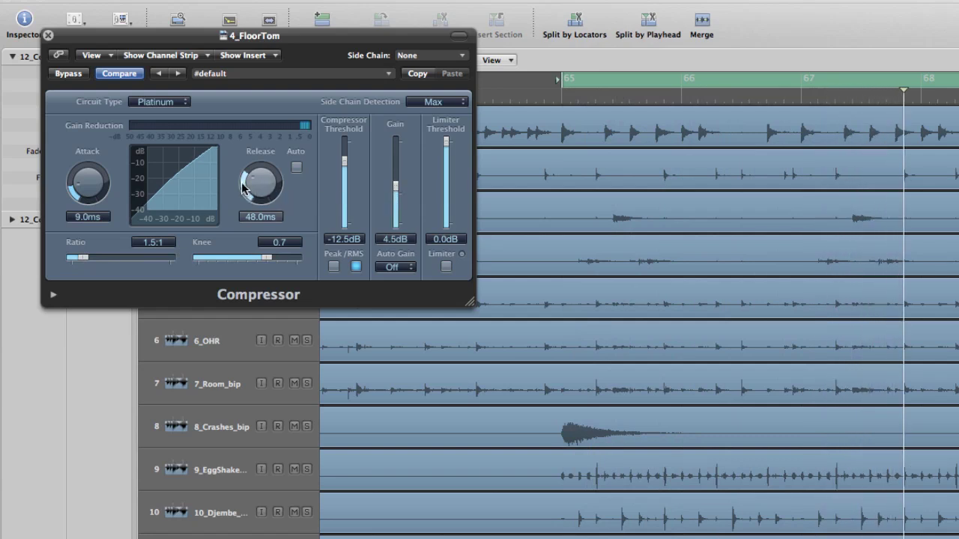
{"action": "left_click_drag", "start_coordinate": [248, 184], "coordinate": [245, 190]}
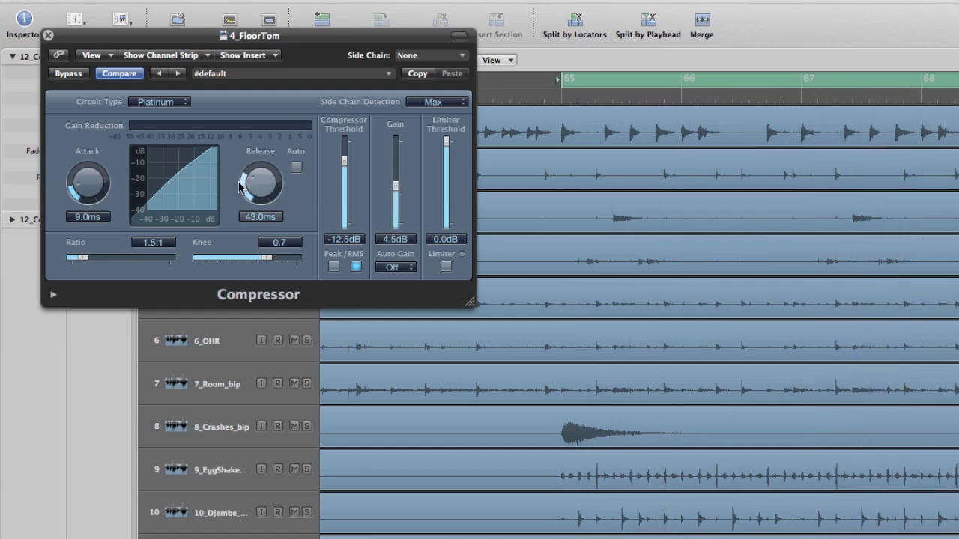
{"action": "left_click", "coordinate": [46, 35]}
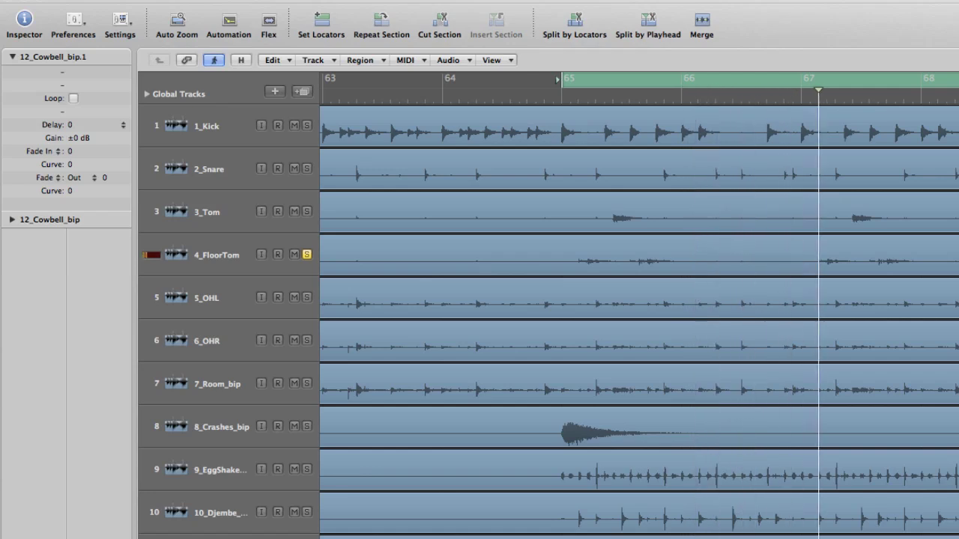
Step: Set the floor tom noise gate to -15 dB threshold, 370 ms hold and 224.5 ms release
{"action": "key", "text": "v"}
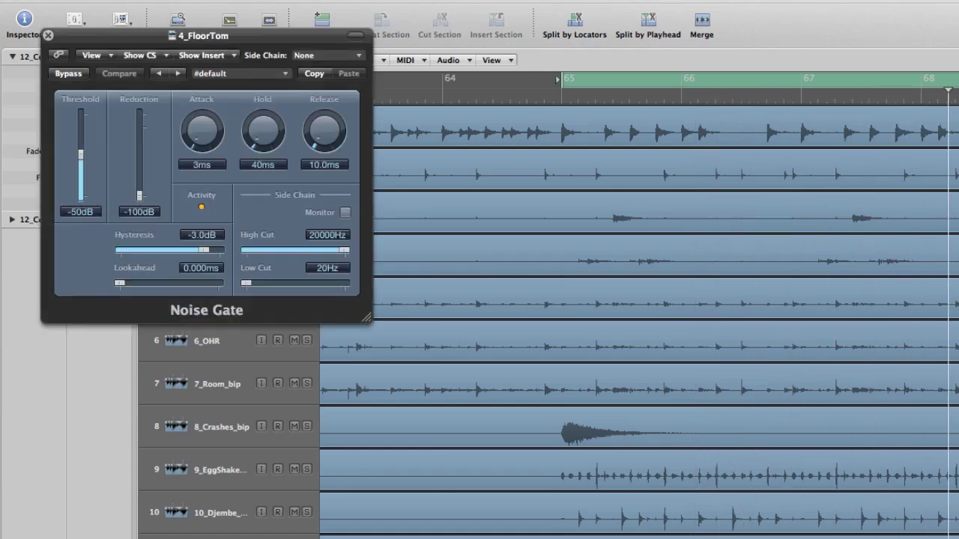
{"action": "left_click_drag", "start_coordinate": [80, 155], "coordinate": [81, 128]}
{"action": "left_click_drag", "start_coordinate": [260, 124], "coordinate": [257, 129]}
{"action": "left_click_drag", "start_coordinate": [324, 134], "coordinate": [324, 120]}
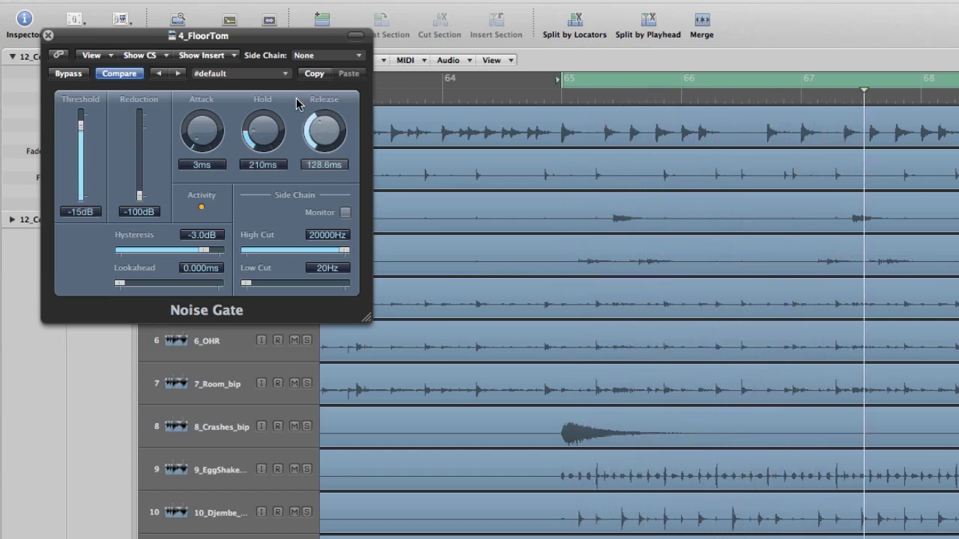
{"action": "left_click_drag", "start_coordinate": [251, 134], "coordinate": [251, 121]}
{"action": "left_click_drag", "start_coordinate": [315, 124], "coordinate": [315, 120]}
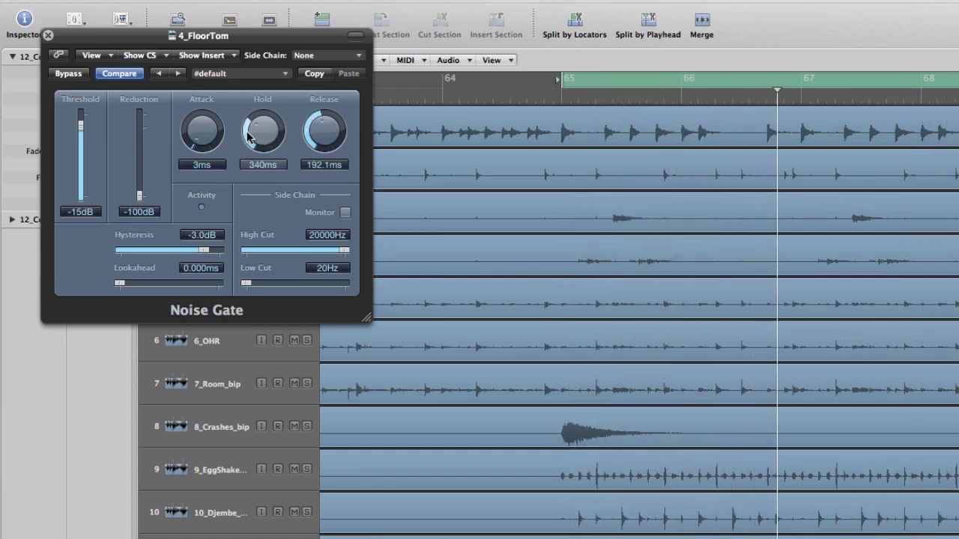
{"action": "left_click_drag", "start_coordinate": [247, 136], "coordinate": [248, 131]}
{"action": "left_click_drag", "start_coordinate": [314, 128], "coordinate": [314, 125]}
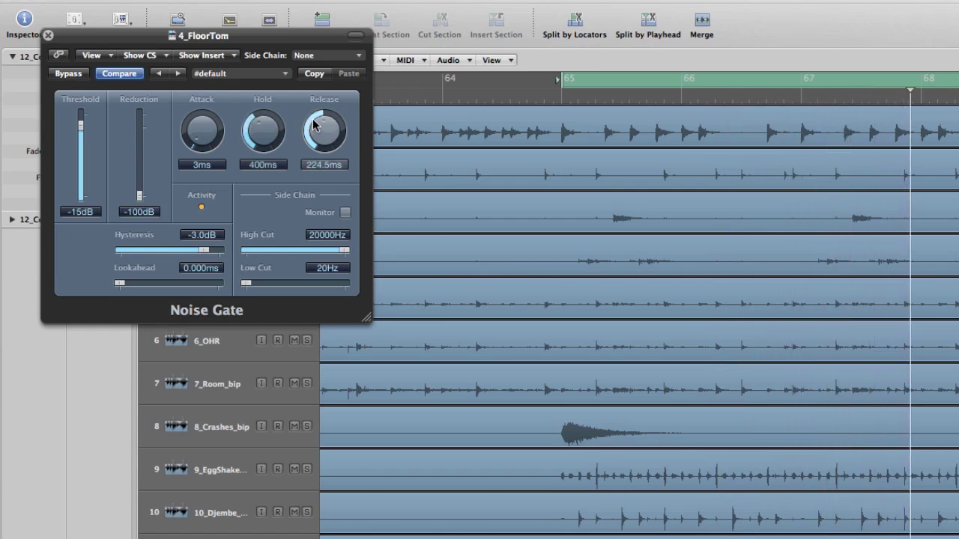
{"action": "left_click_drag", "start_coordinate": [248, 120], "coordinate": [248, 122]}
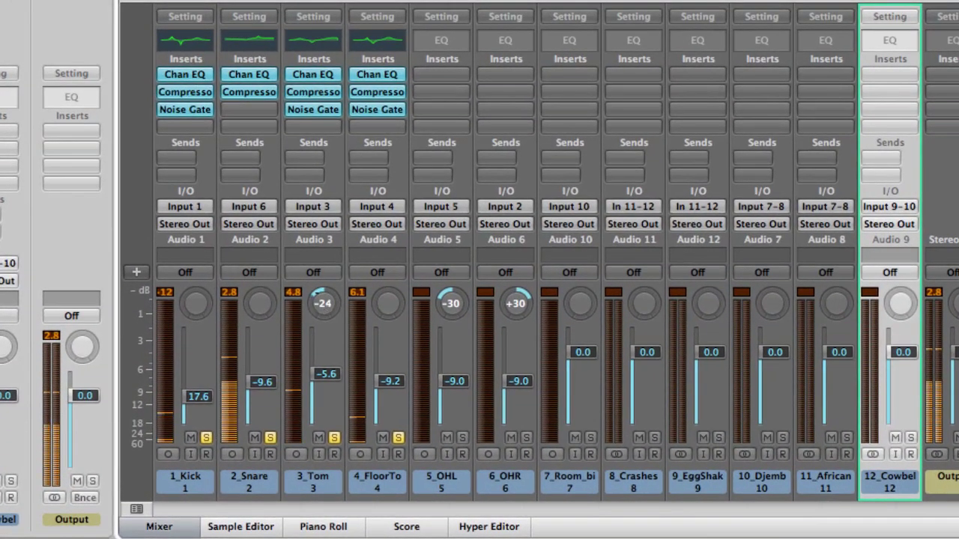
Step: Pan 4_FloorTom to +25 and lower the 3_Tom fader to -7.4
{"action": "left_click_drag", "start_coordinate": [388, 303], "coordinate": [392, 238]}
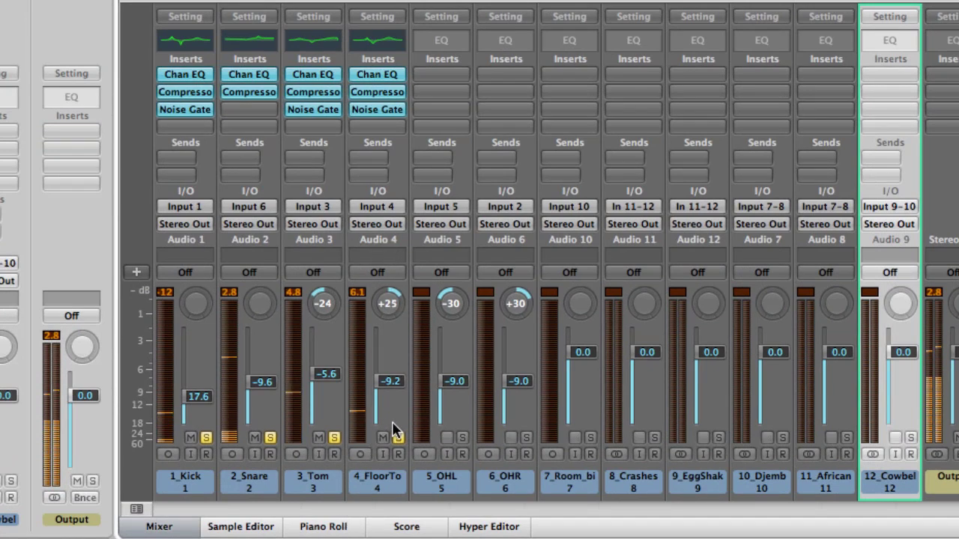
{"action": "left_click_drag", "start_coordinate": [325, 376], "coordinate": [325, 380]}
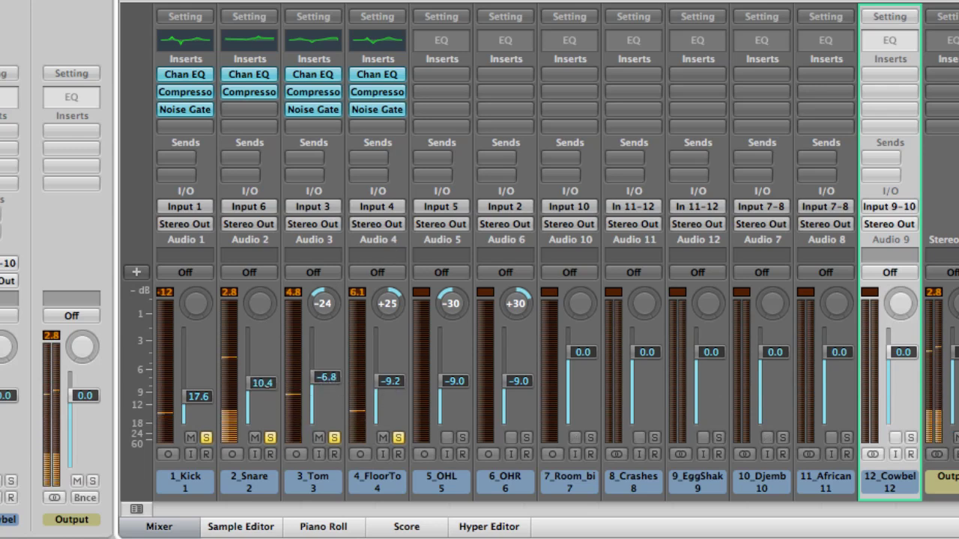
{"action": "left_click_drag", "start_coordinate": [332, 383], "coordinate": [333, 386]}
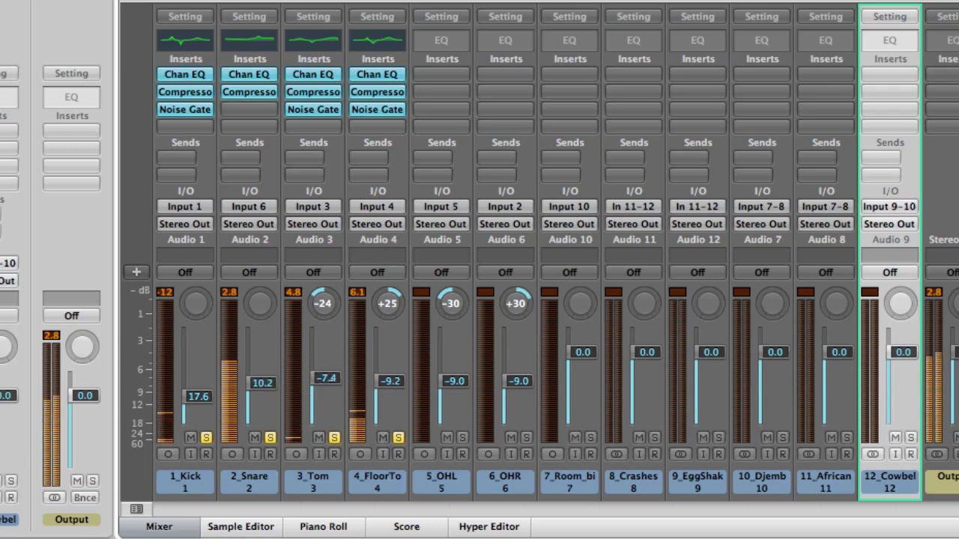
Step: Solo 5_OHL and 6_OHR and raise both overhead faders to -4.5
{"action": "left_click", "coordinate": [462, 438]}
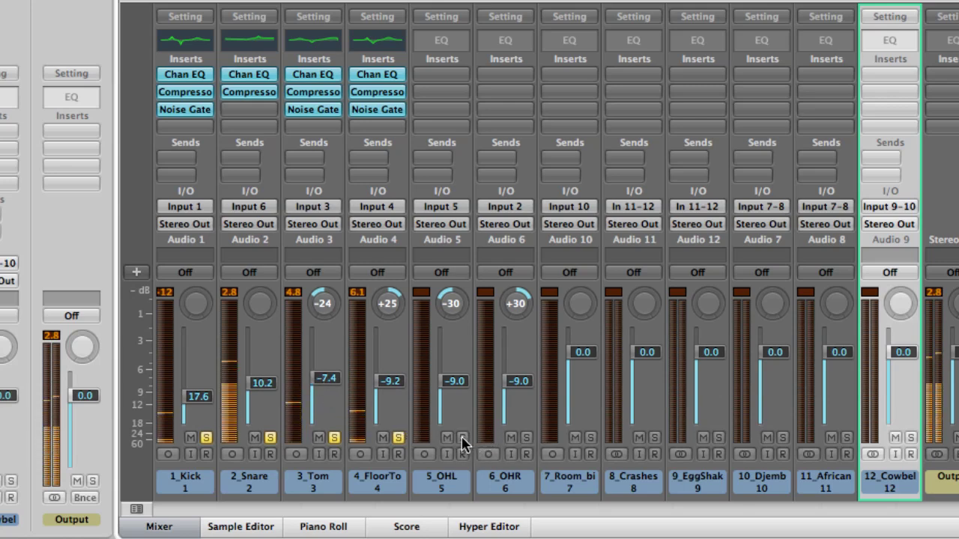
{"action": "left_click", "coordinate": [527, 438]}
{"action": "left_click_drag", "start_coordinate": [451, 387], "coordinate": [457, 381]}
{"action": "left_click_drag", "start_coordinate": [517, 385], "coordinate": [518, 379]}
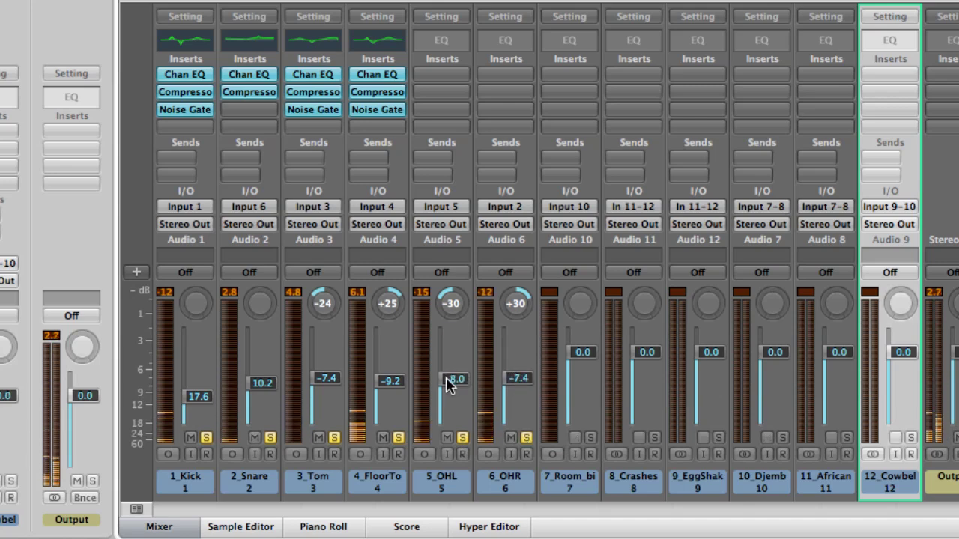
{"action": "left_click_drag", "start_coordinate": [450, 385], "coordinate": [454, 372]}
{"action": "left_click_drag", "start_coordinate": [522, 382], "coordinate": [522, 376]}
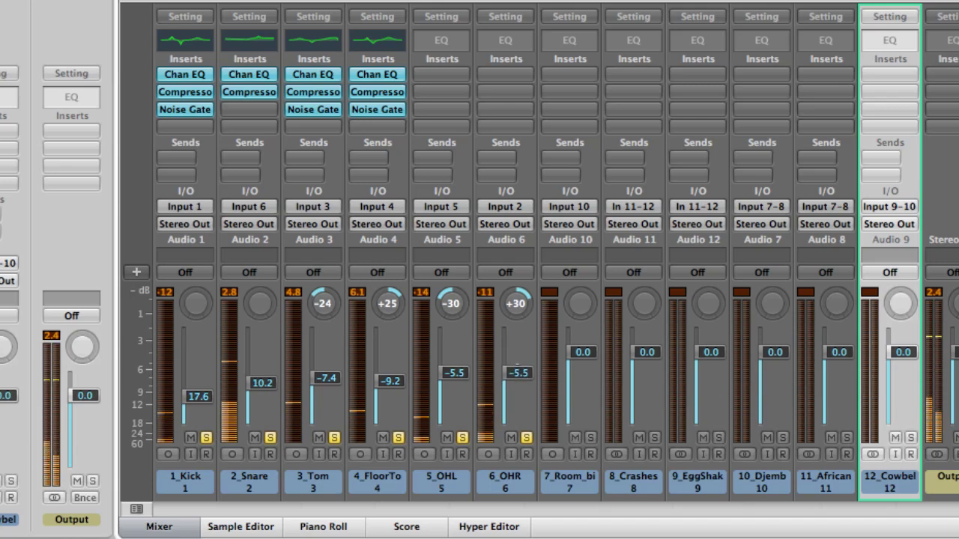
{"action": "left_click_drag", "start_coordinate": [456, 375], "coordinate": [455, 369]}
{"action": "left_click_drag", "start_coordinate": [524, 382], "coordinate": [523, 377]}
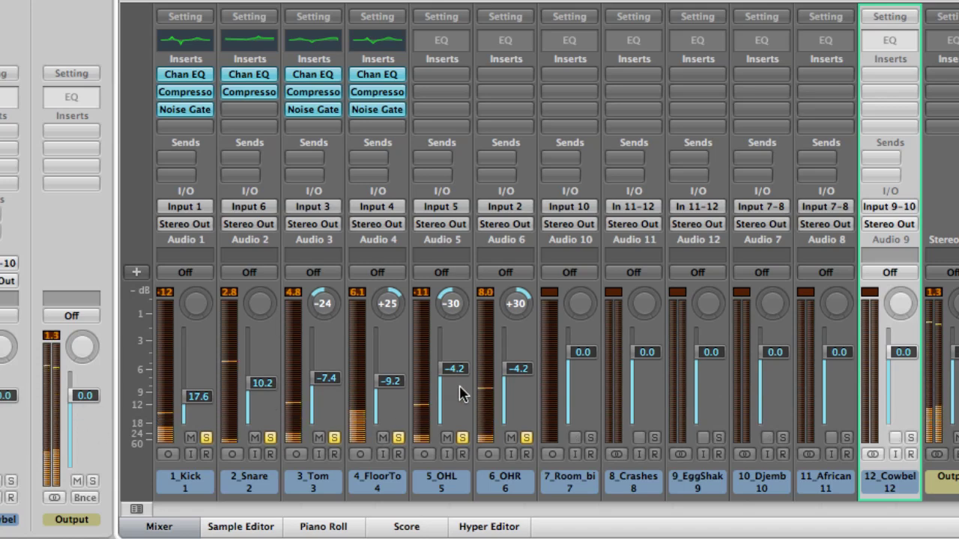
{"action": "left_click_drag", "start_coordinate": [451, 368], "coordinate": [452, 371]}
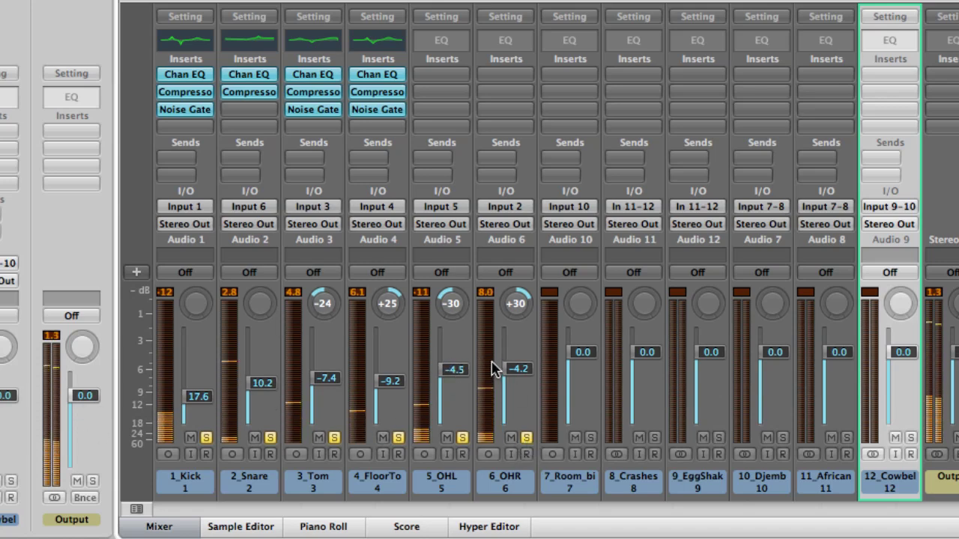
{"action": "left_click_drag", "start_coordinate": [517, 369], "coordinate": [517, 370]}
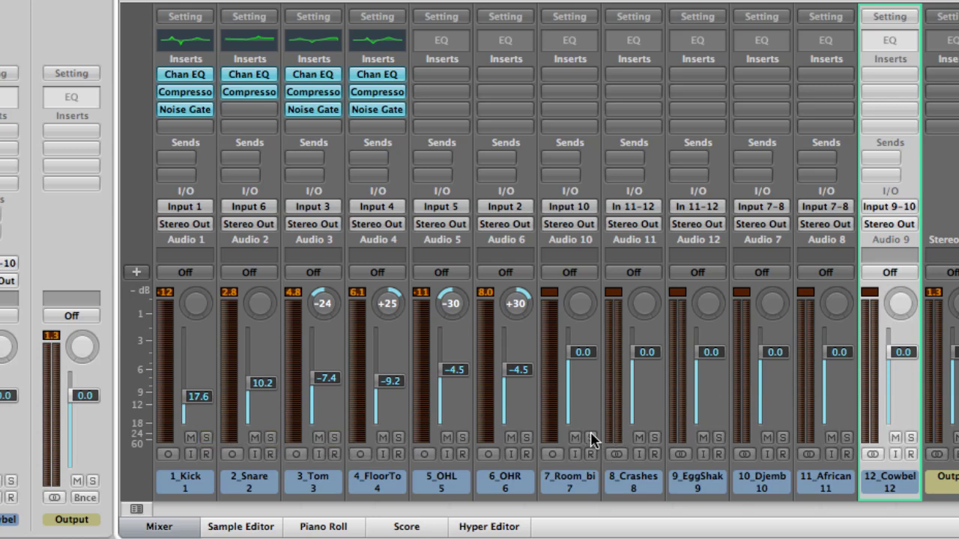
Step: Play back the soloed room mic and set its level to about -5.8
{"action": "key", "text": "space"}
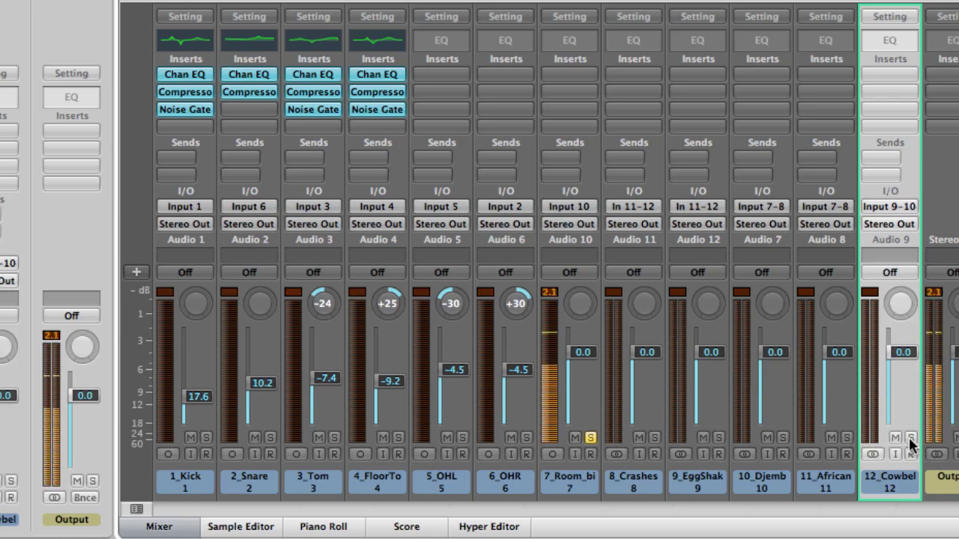
{"action": "left_click_drag", "start_coordinate": [582, 359], "coordinate": [574, 411]}
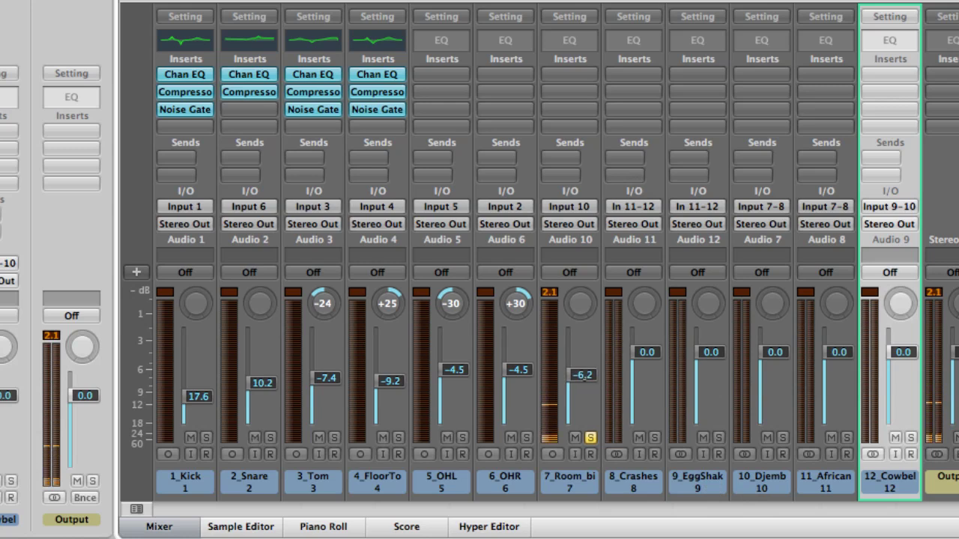
{"action": "left_click_drag", "start_coordinate": [584, 377], "coordinate": [584, 374]}
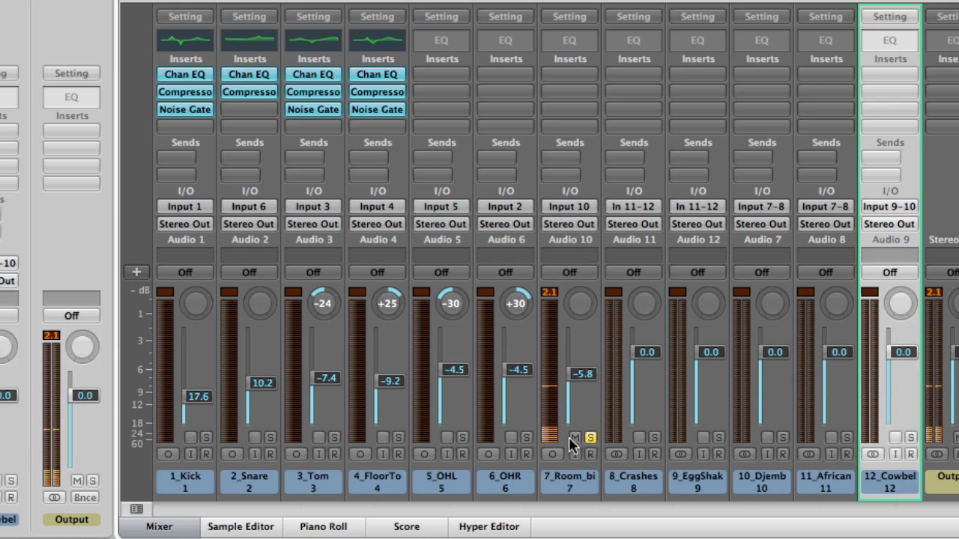
Step: Balance the room mic against the soloed kit at about -10.2, then unsolo toms and snare
{"action": "left_click", "coordinate": [462, 438]}
{"action": "left_click", "coordinate": [397, 437]}
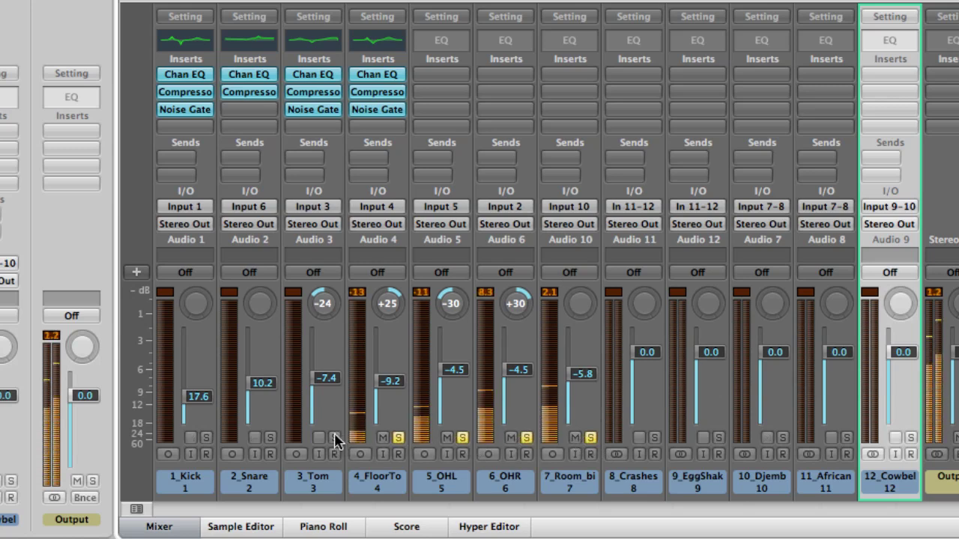
{"action": "left_click", "coordinate": [334, 438]}
{"action": "left_click", "coordinate": [269, 437]}
{"action": "left_click", "coordinate": [205, 438]}
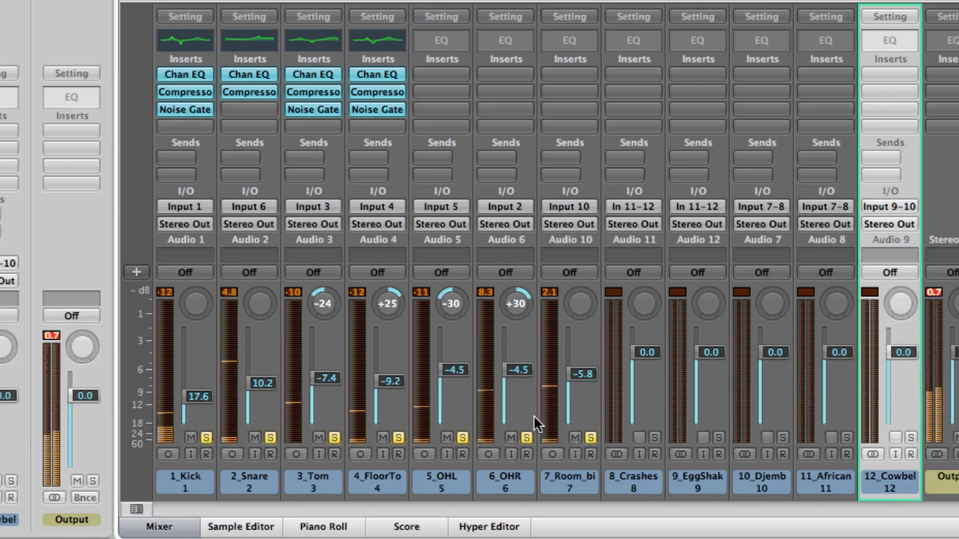
{"action": "mouse_move", "coordinate": [583, 375]}
{"action": "left_mouse_down"}
{"action": "mouse_move", "coordinate": [583, 352]}
{"action": "mouse_move", "coordinate": [583, 415]}
{"action": "mouse_move", "coordinate": [583, 373]}
{"action": "left_mouse_up"}
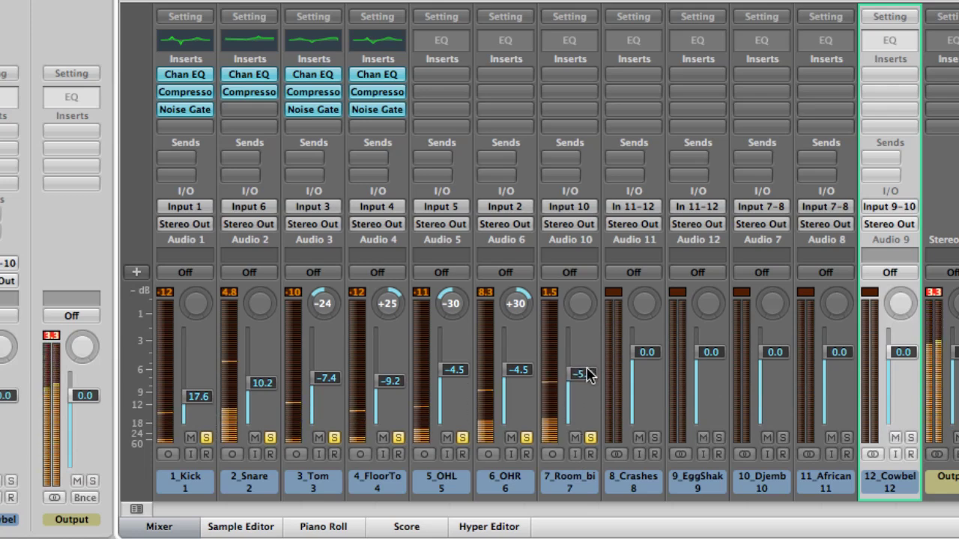
{"action": "scroll", "coordinate": [583, 378], "scroll_direction": "down", "scroll_amount": 3}
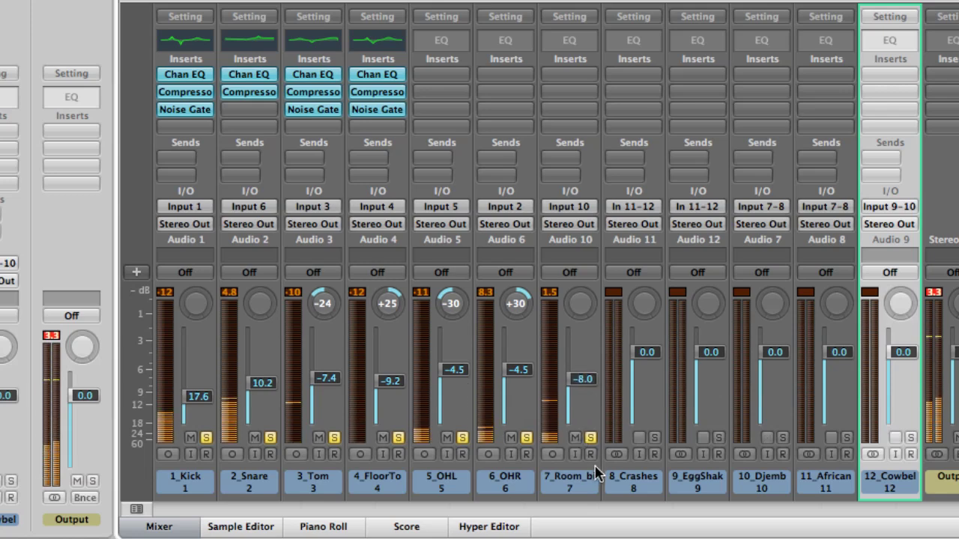
{"action": "left_click_drag", "start_coordinate": [583, 383], "coordinate": [580, 391]}
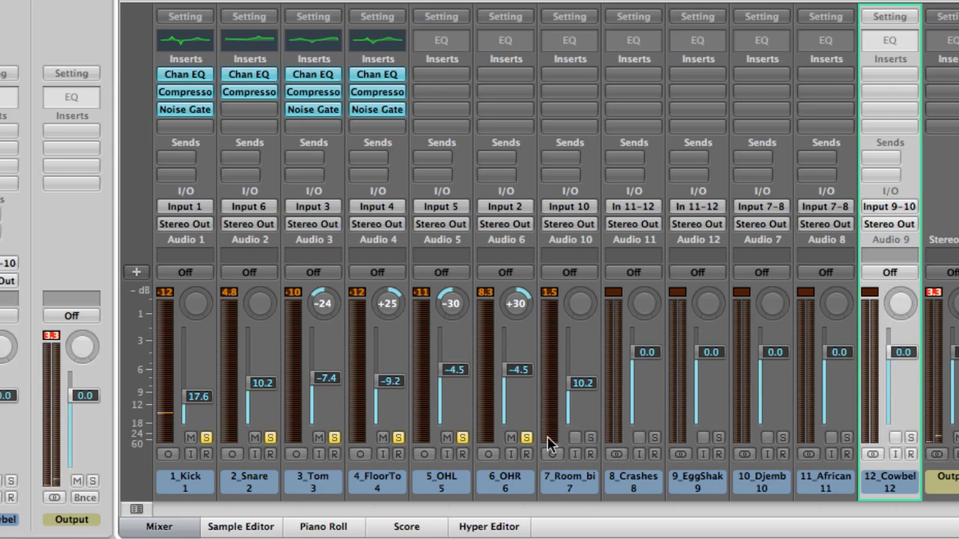
{"action": "left_click", "coordinate": [398, 438]}
{"action": "left_click", "coordinate": [334, 438]}
{"action": "left_click", "coordinate": [269, 437]}
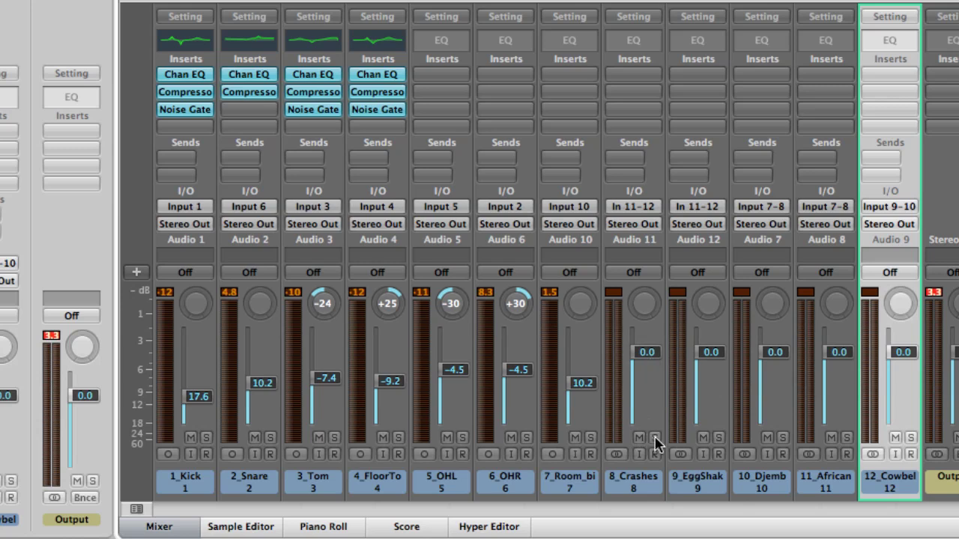
Step: Pull down the crashes, egg shaker, djembe, African percussion and cowbell faders
{"action": "left_click_drag", "start_coordinate": [647, 354], "coordinate": [648, 390]}
{"action": "left_click_drag", "start_coordinate": [709, 353], "coordinate": [709, 390]}
{"action": "left_click_drag", "start_coordinate": [774, 352], "coordinate": [774, 390]}
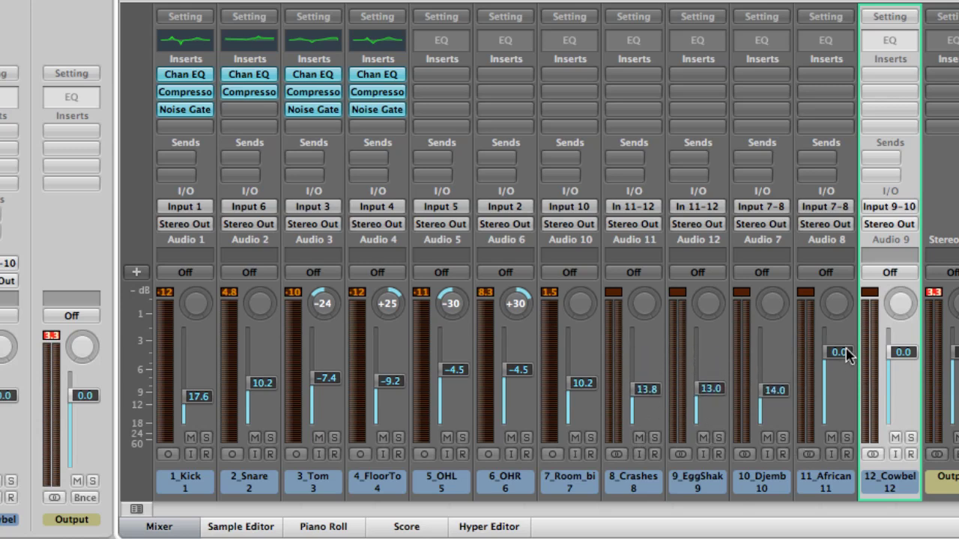
{"action": "left_click_drag", "start_coordinate": [837, 354], "coordinate": [837, 400]}
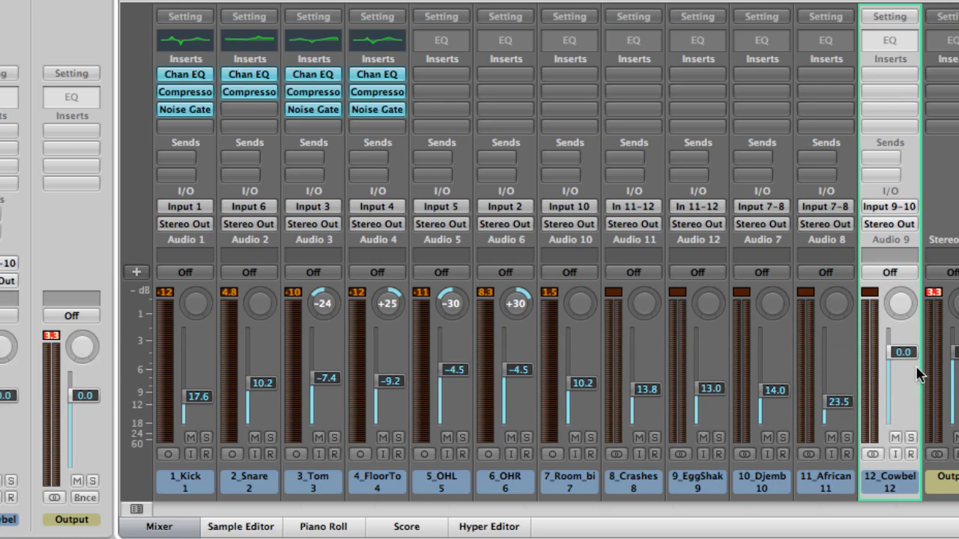
{"action": "left_click_drag", "start_coordinate": [903, 352], "coordinate": [903, 391]}
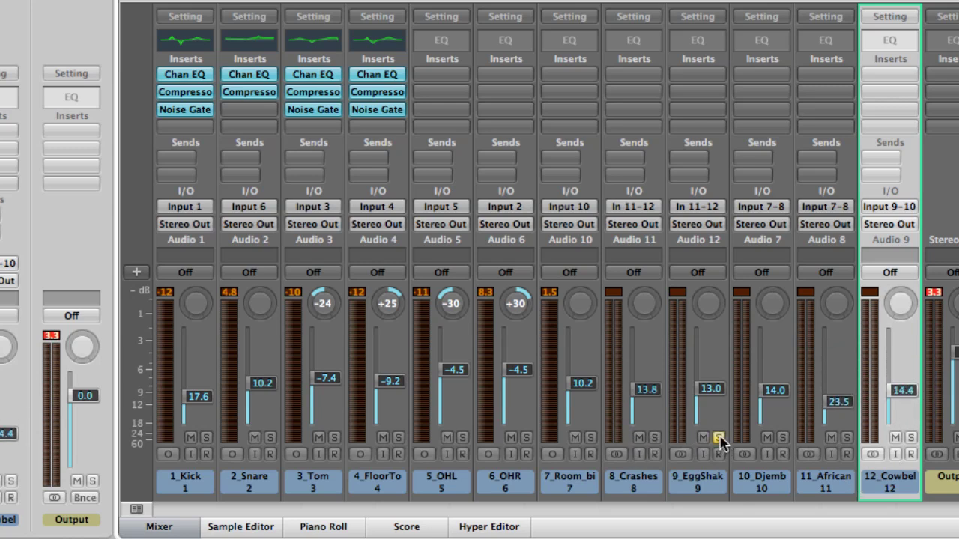
Step: Lower the egg shaker further, adjust the djembe level and pan the djembe right
{"action": "left_click_drag", "start_coordinate": [706, 388], "coordinate": [706, 386]}
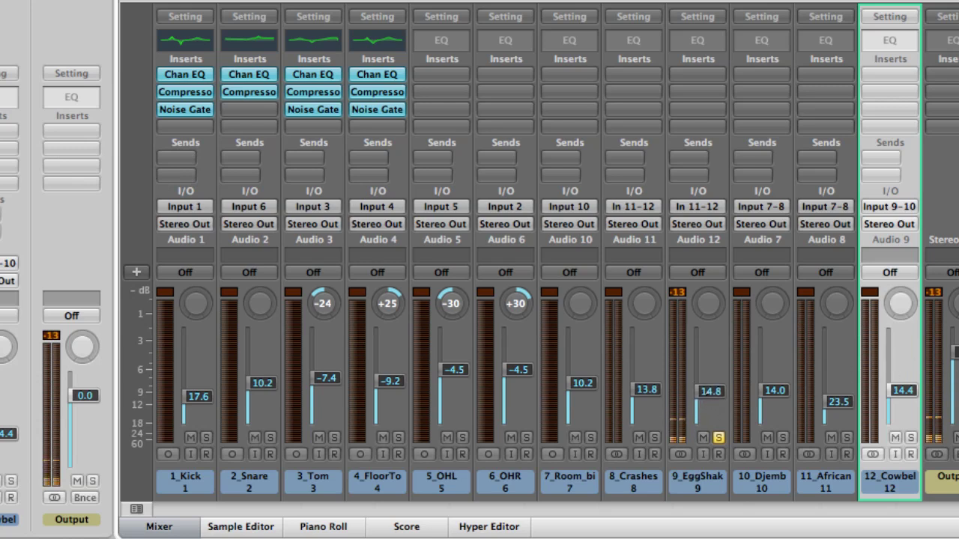
{"action": "left_click_drag", "start_coordinate": [708, 391], "coordinate": [708, 395]}
{"action": "left_click_drag", "start_coordinate": [710, 399], "coordinate": [710, 403]}
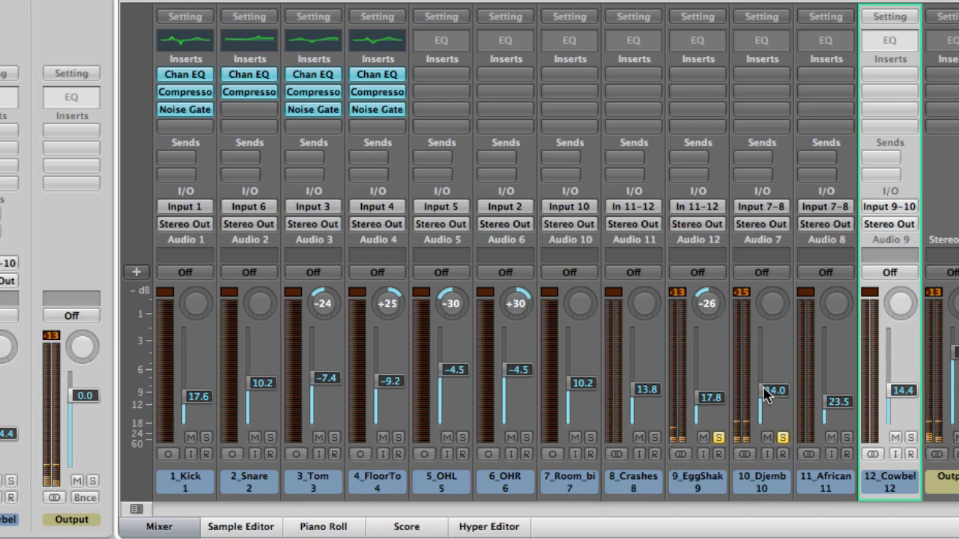
{"action": "left_click_drag", "start_coordinate": [766, 391], "coordinate": [766, 395]}
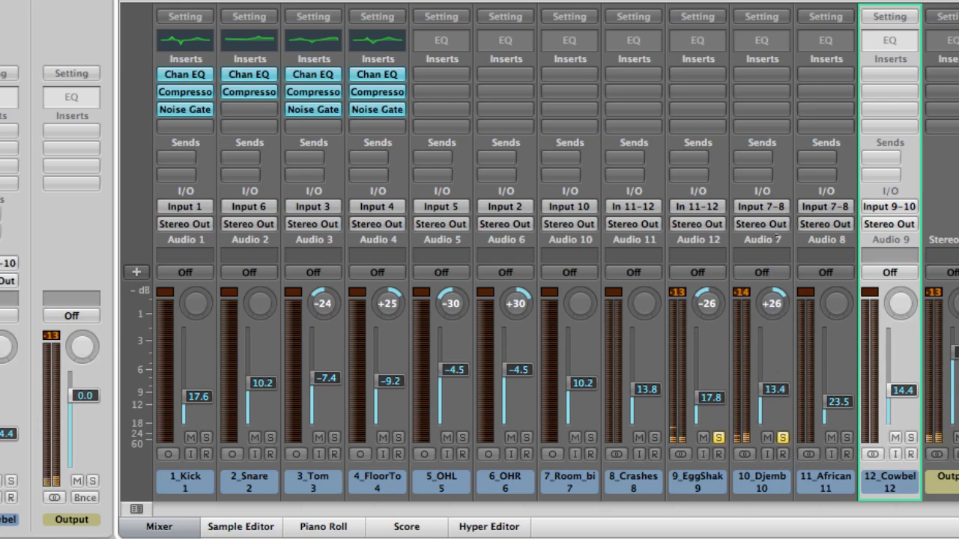
{"action": "left_click_drag", "start_coordinate": [772, 303], "coordinate": [772, 302]}
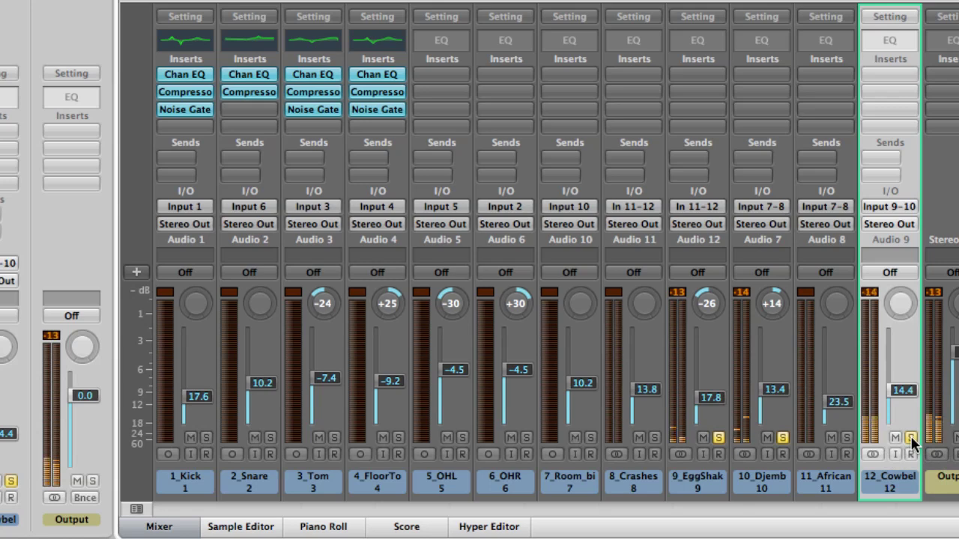
Step: Set the cowbell to 13.8 panned right, and readjust the 8_Crashes level
{"action": "left_click_drag", "start_coordinate": [902, 392], "coordinate": [901, 388]}
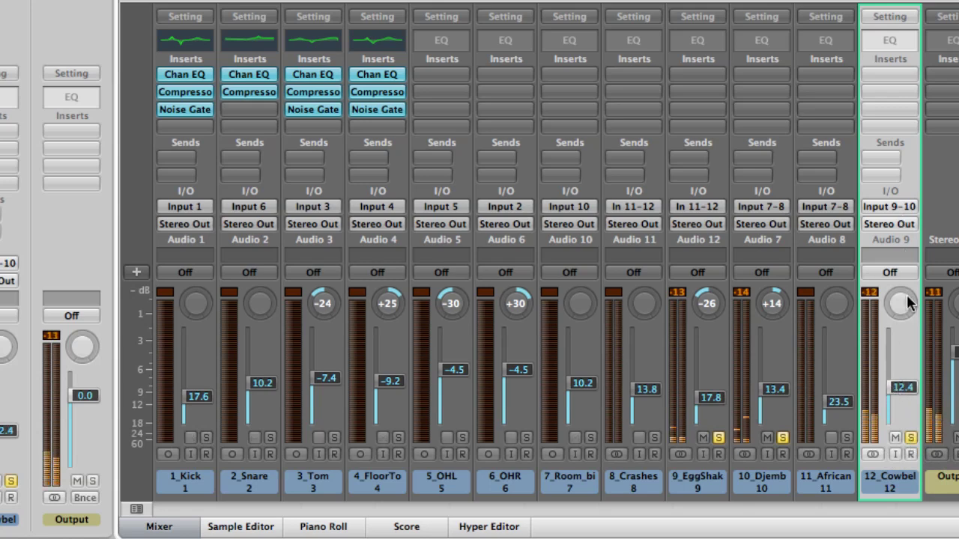
{"action": "mouse_move", "coordinate": [900, 289]}
{"action": "left_mouse_down"}
{"action": "mouse_move", "coordinate": [901, 274]}
{"action": "mouse_move", "coordinate": [900, 295]}
{"action": "left_mouse_up"}
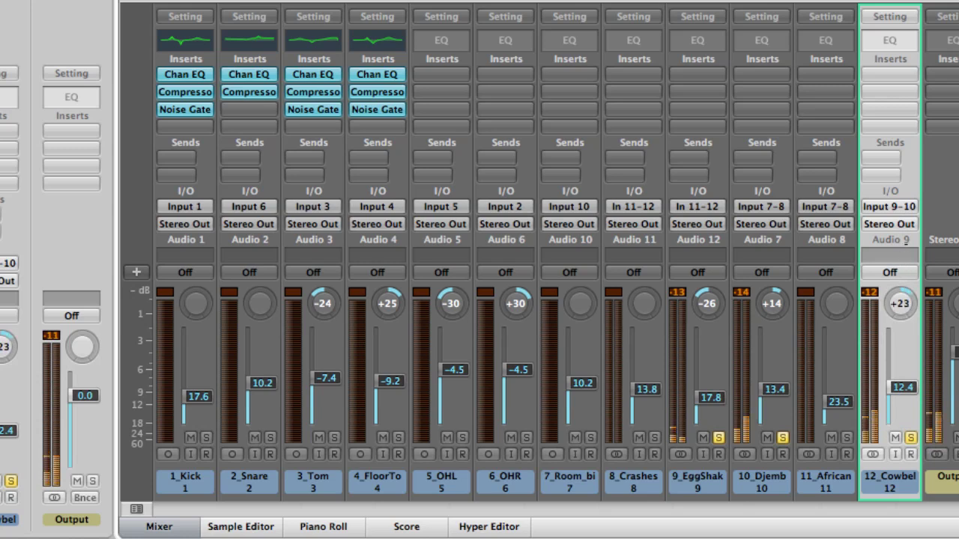
{"action": "left_click_drag", "start_coordinate": [904, 395], "coordinate": [904, 398]}
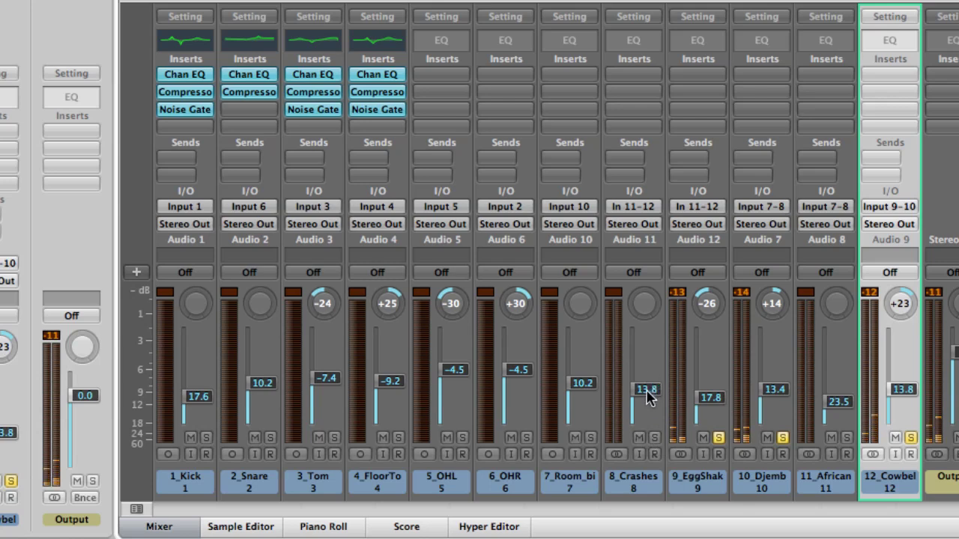
{"action": "left_click_drag", "start_coordinate": [649, 397], "coordinate": [649, 400]}
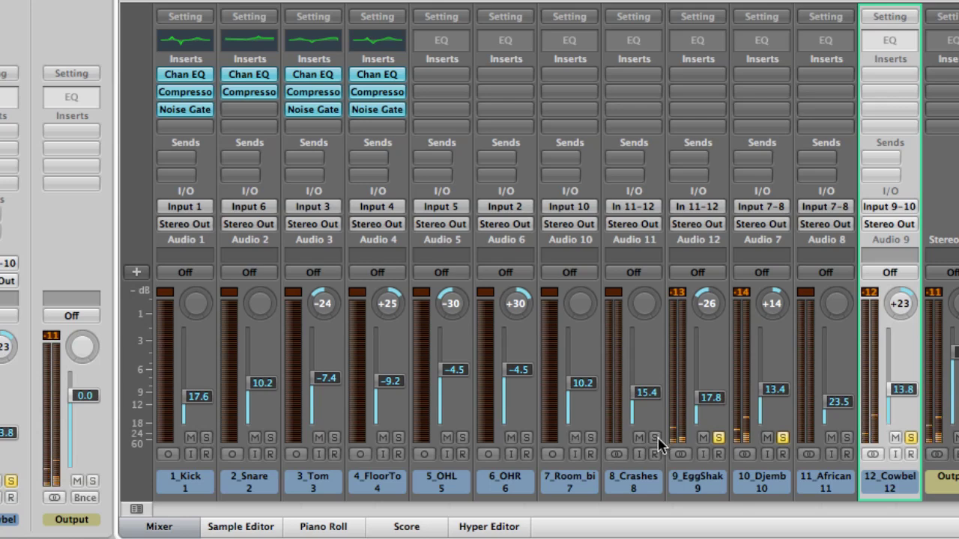
Step: Solo 8_Crashes and set its fader level to 16.8
{"action": "left_click", "coordinate": [655, 437]}
{"action": "left_click_drag", "start_coordinate": [647, 394], "coordinate": [646, 394]}
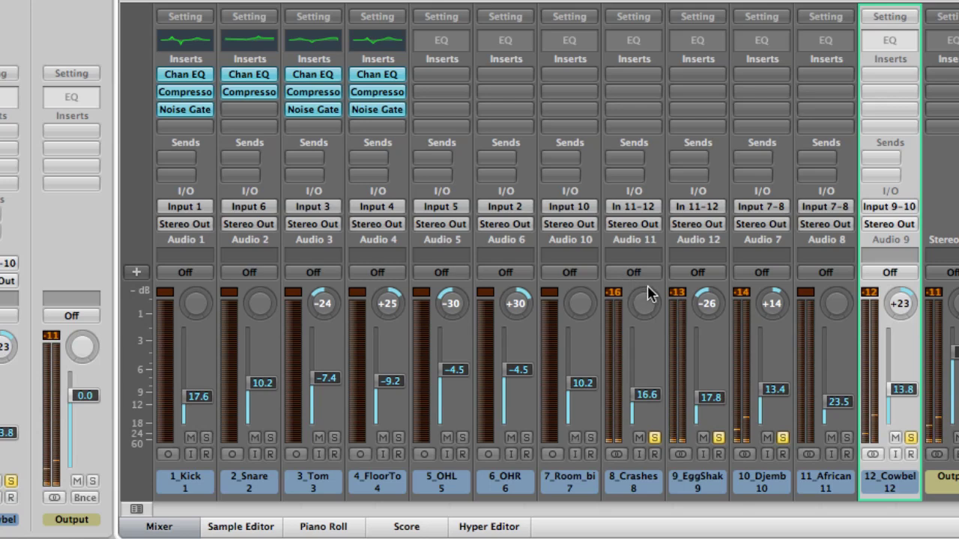
{"action": "left_click_drag", "start_coordinate": [643, 395], "coordinate": [646, 397]}
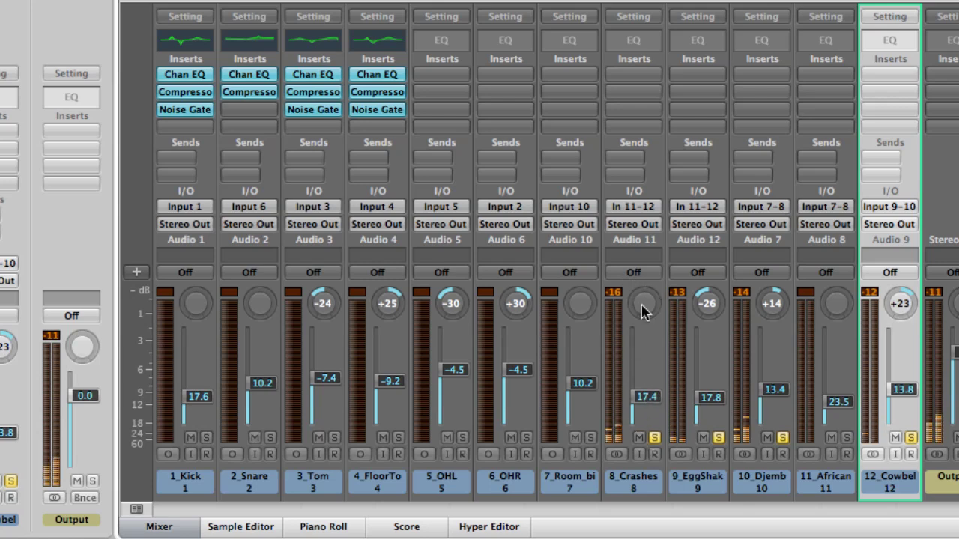
{"action": "left_click_drag", "start_coordinate": [647, 394], "coordinate": [646, 398]}
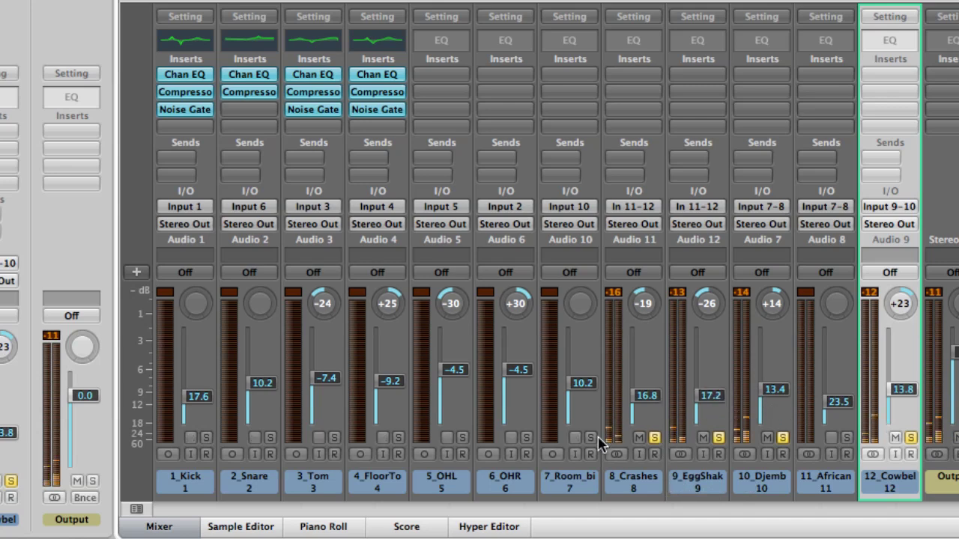
Step: Clear all solos, then trim the djembe and egg shaker levels against the full kit
{"action": "left_click", "coordinate": [654, 437]}
{"action": "left_click", "coordinate": [718, 437]}
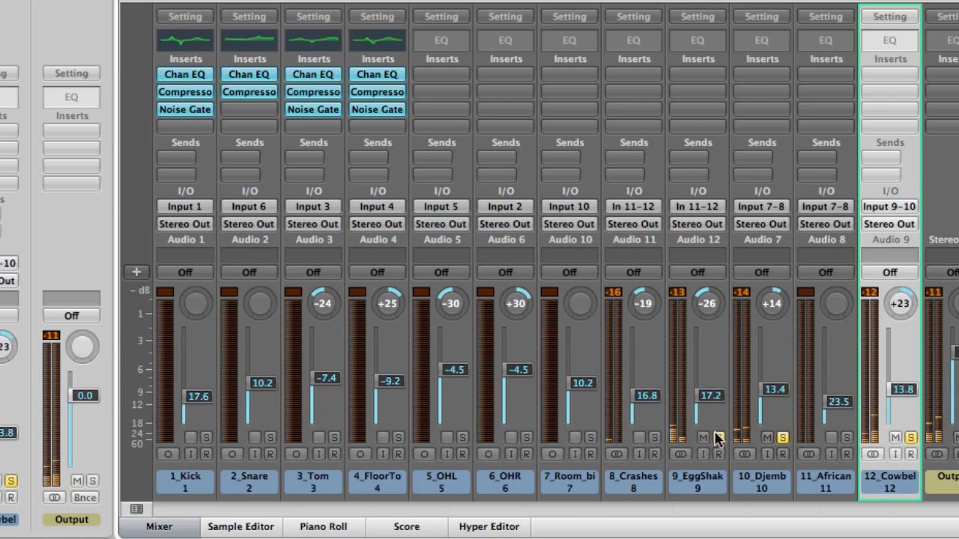
{"action": "left_click", "coordinate": [782, 438]}
{"action": "left_click", "coordinate": [910, 438]}
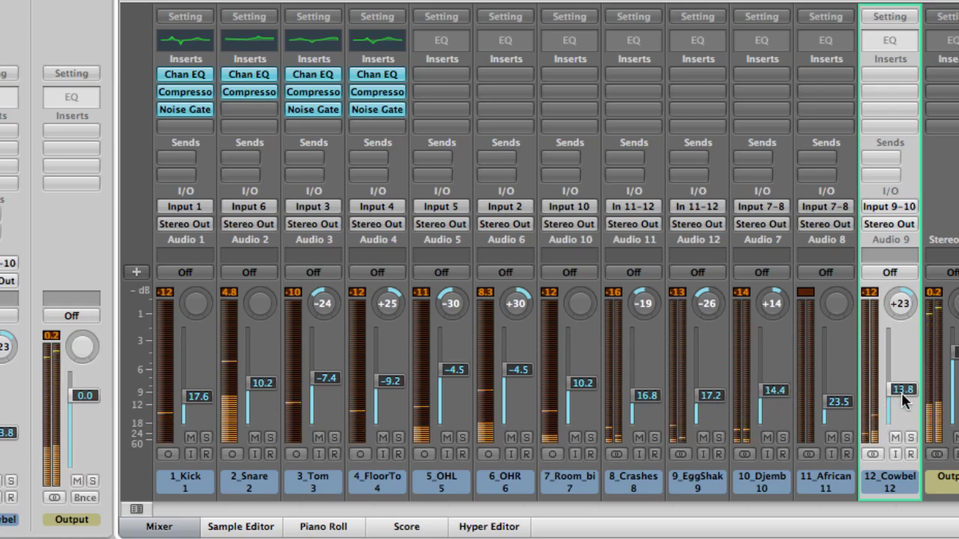
{"action": "left_click_drag", "start_coordinate": [774, 395], "coordinate": [774, 404]}
{"action": "left_click_drag", "start_coordinate": [706, 395], "coordinate": [706, 398]}
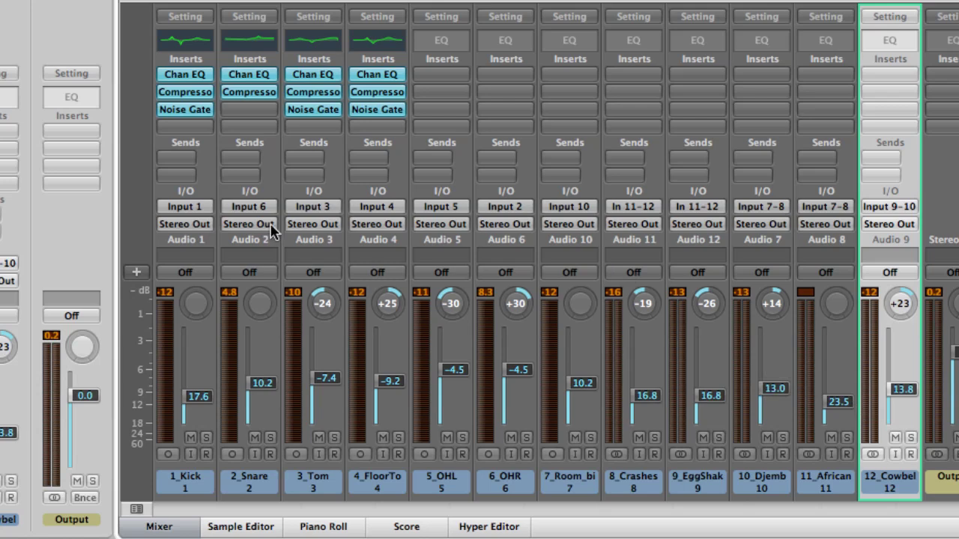
Step: Send the Kick track to Bus 1 and set its send amount
{"action": "left_click", "coordinate": [187, 158]}
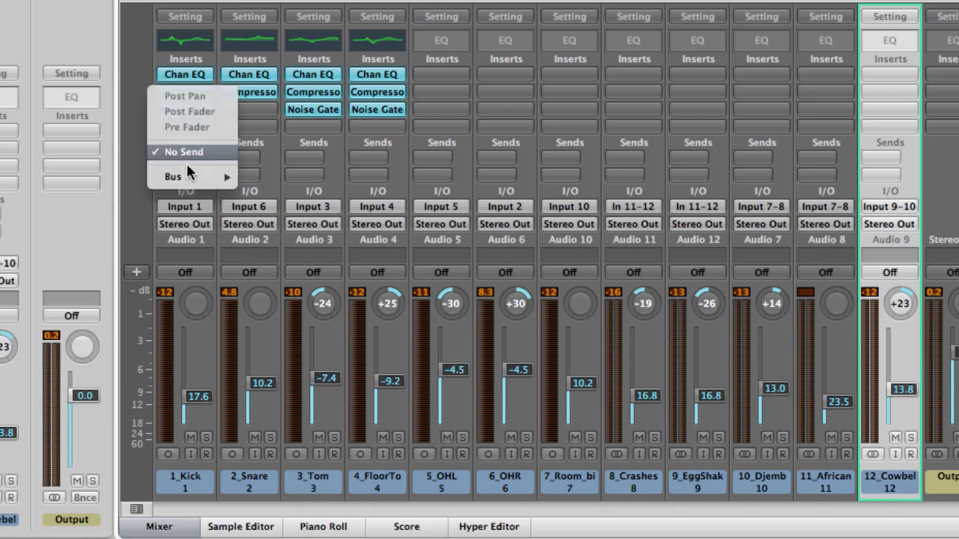
{"action": "mouse_move", "coordinate": [196, 180]}
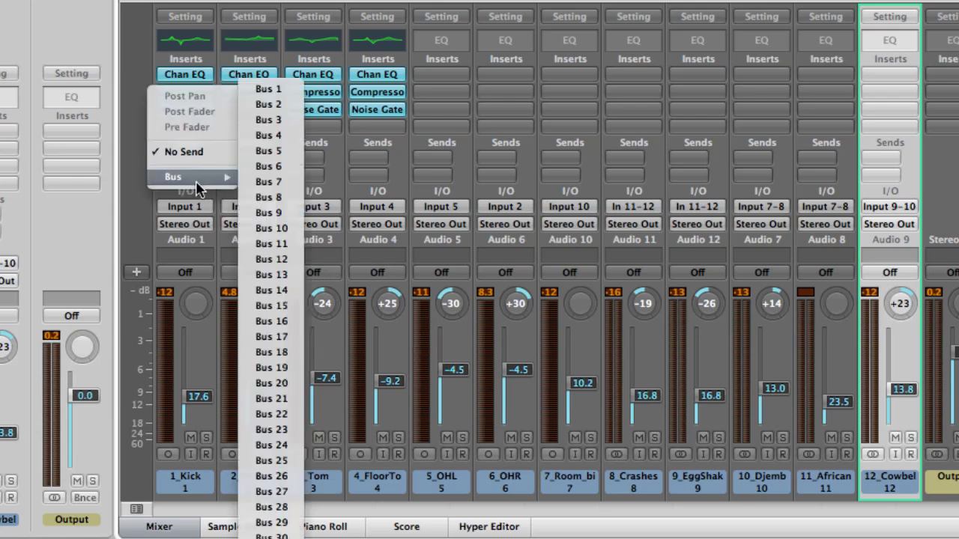
{"action": "left_click", "coordinate": [271, 89]}
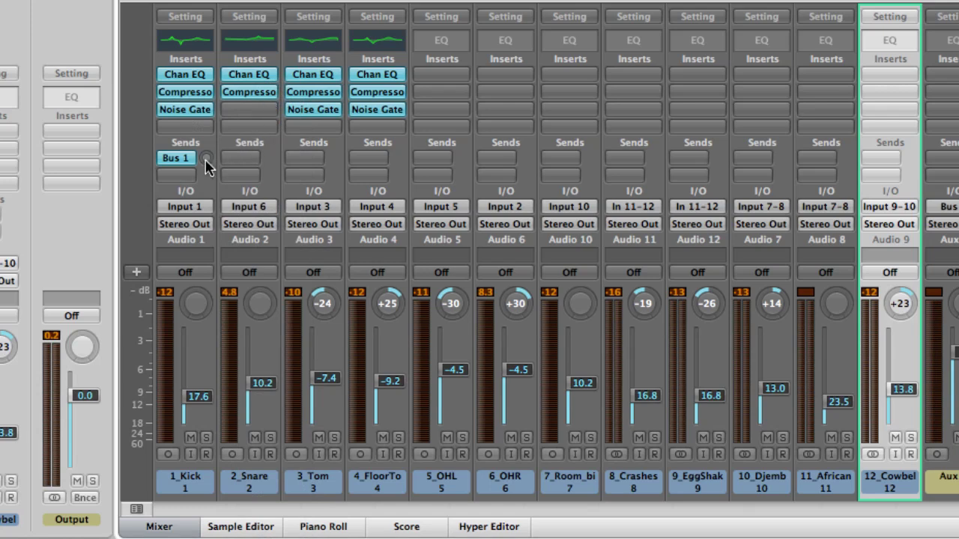
{"action": "left_click", "coordinate": [205, 158]}
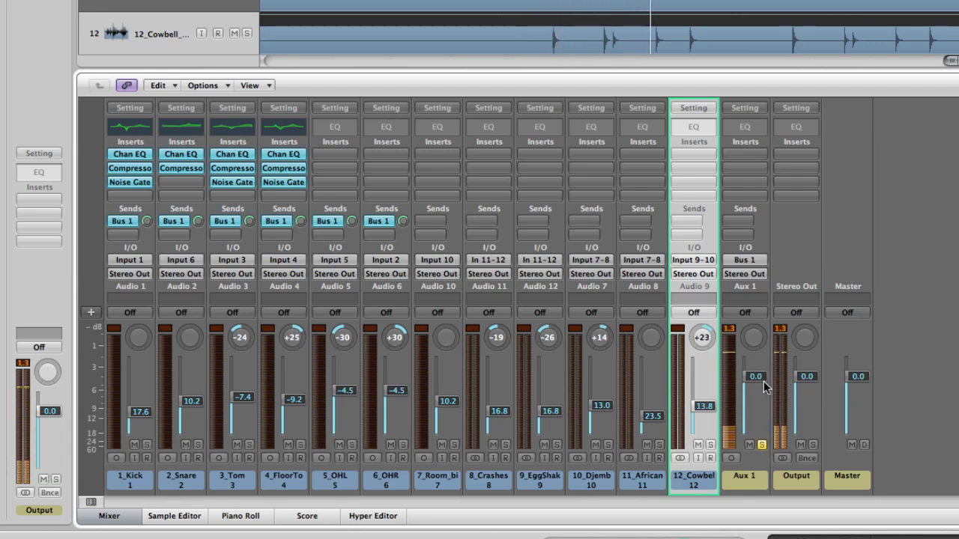
Step: Lower the Aux 1 bus to -1.0 dB and insert a Compressor on it
{"action": "left_click_drag", "start_coordinate": [749, 376], "coordinate": [752, 382]}
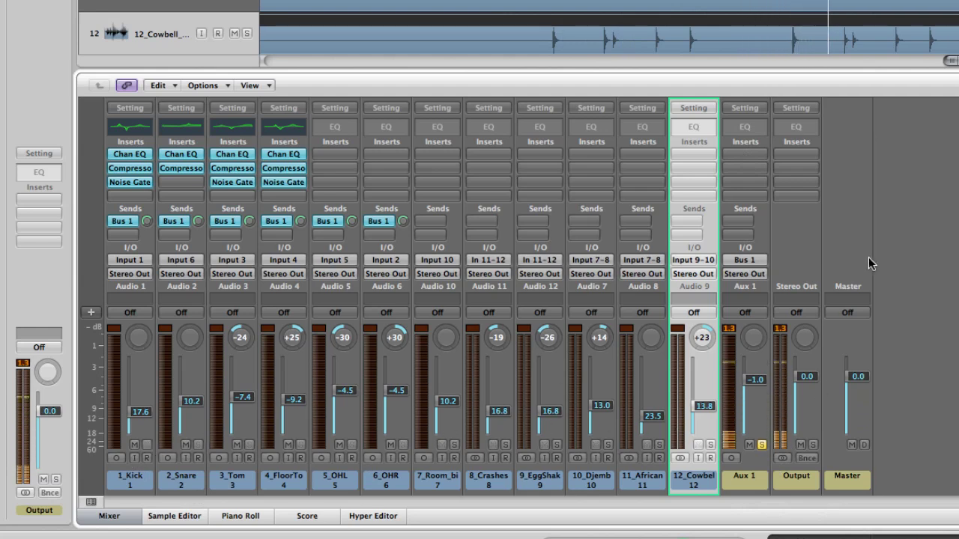
{"action": "left_click", "coordinate": [747, 153]}
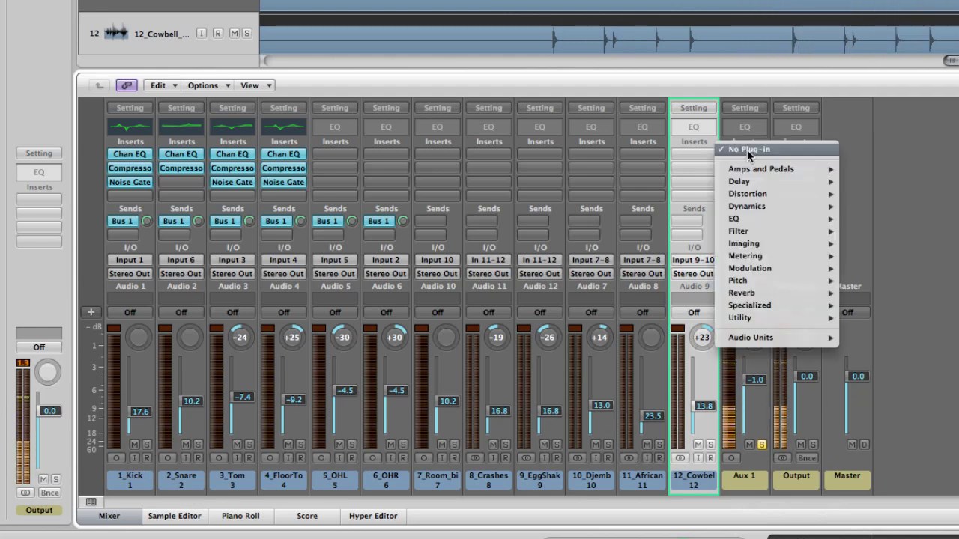
{"action": "mouse_move", "coordinate": [754, 209]}
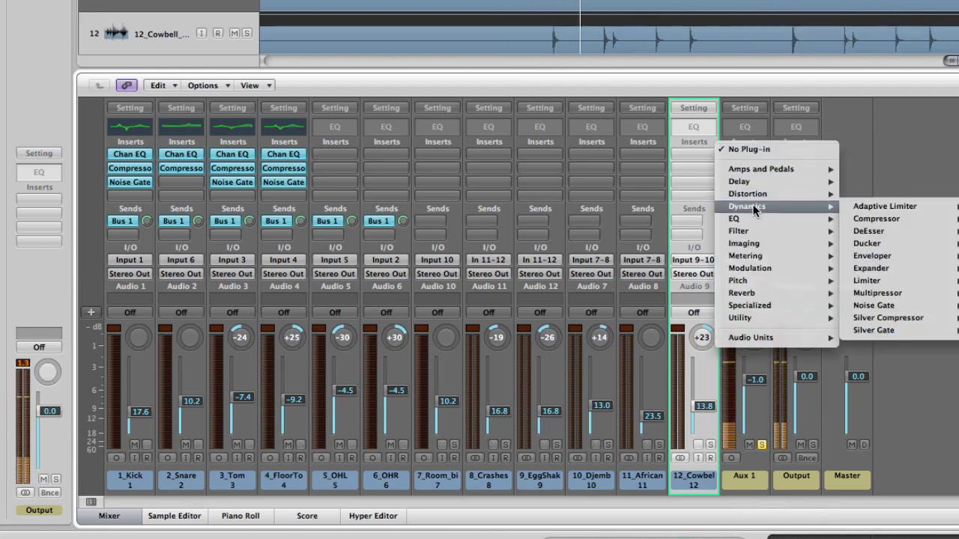
{"action": "left_click", "coordinate": [884, 219]}
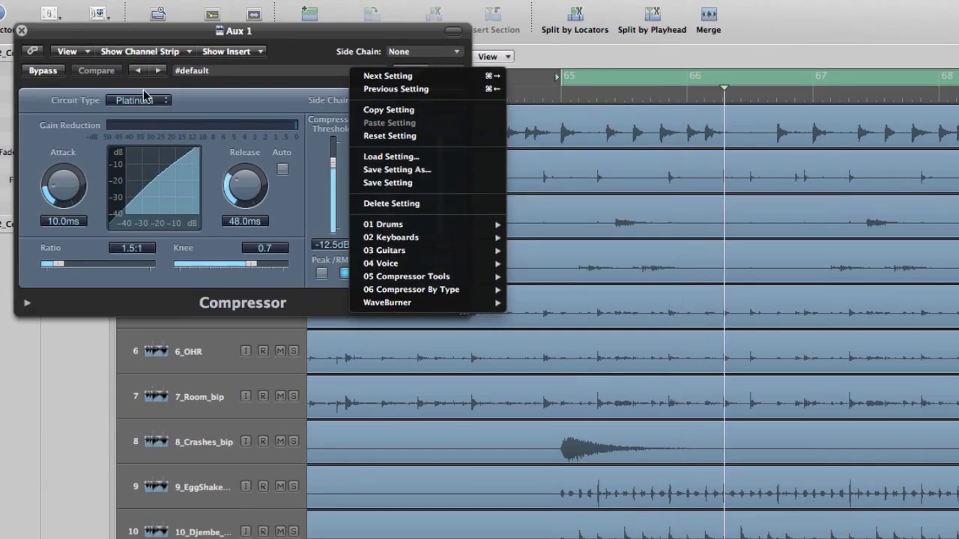
Step: Set the Aux 1 compressor attack to 9.5 ms and release to 13 ms
{"action": "left_click", "coordinate": [262, 101]}
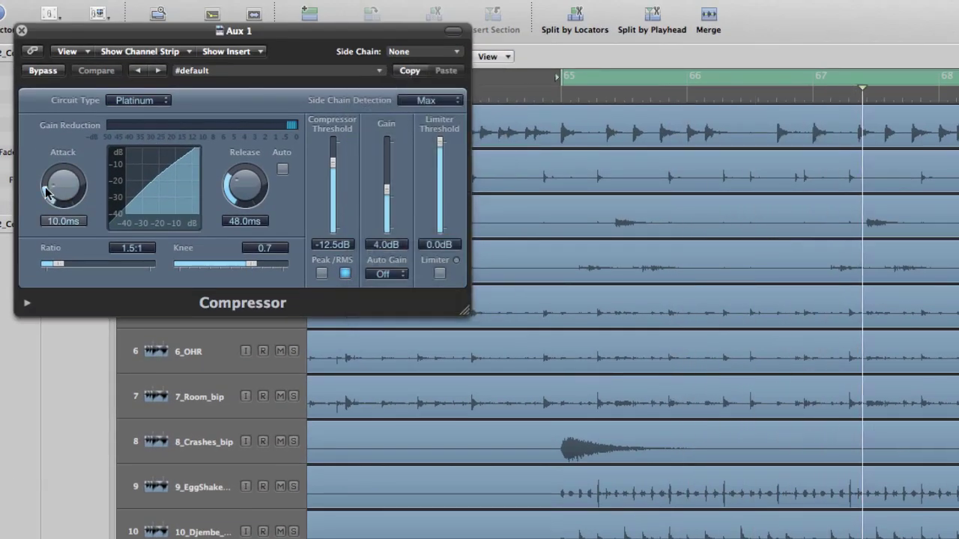
{"action": "left_click_drag", "start_coordinate": [45, 193], "coordinate": [47, 195]}
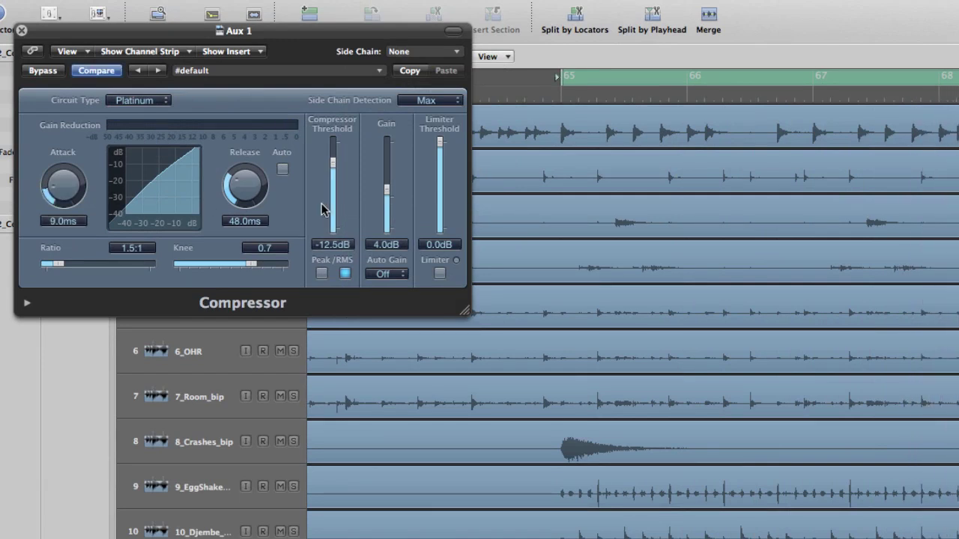
{"action": "left_click_drag", "start_coordinate": [222, 184], "coordinate": [231, 208]}
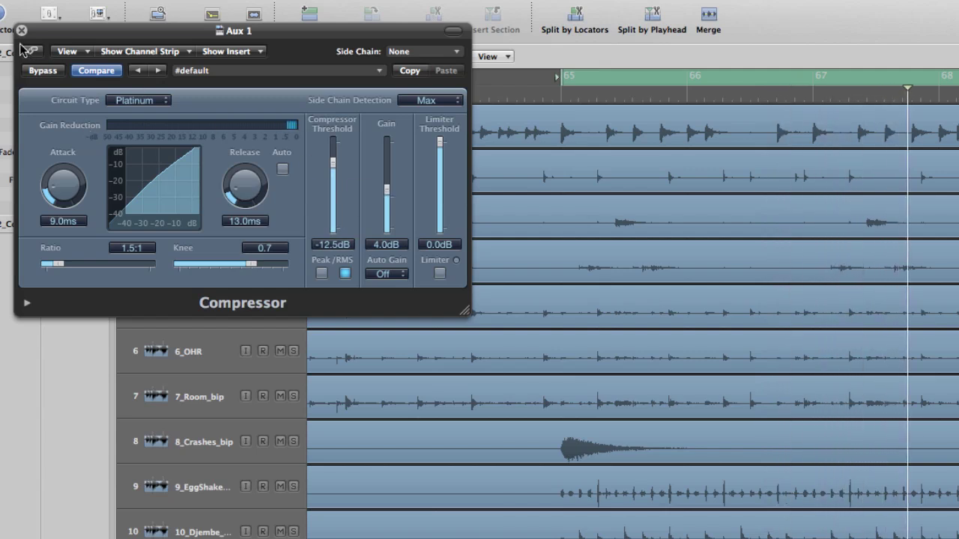
{"action": "left_click_drag", "start_coordinate": [47, 193], "coordinate": [47, 187]}
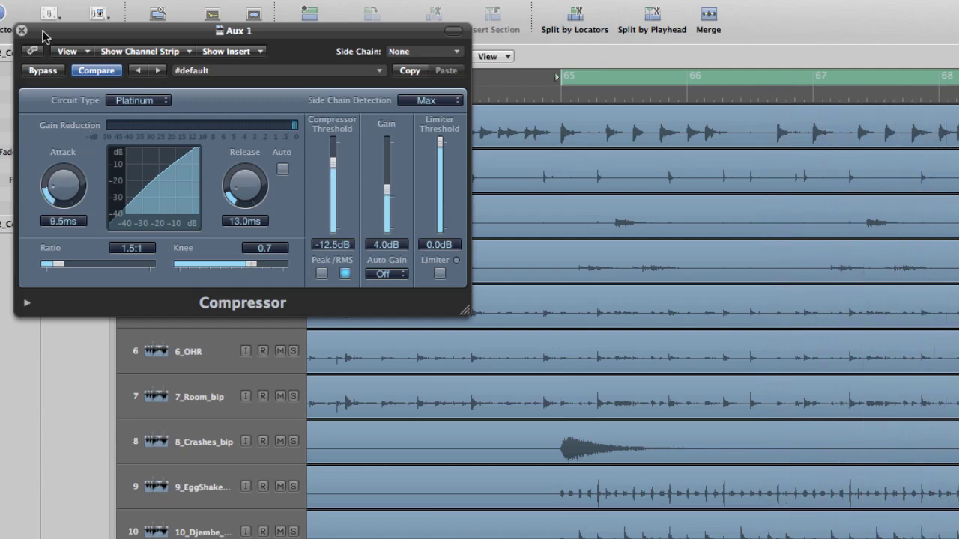
{"action": "left_click", "coordinate": [23, 31]}
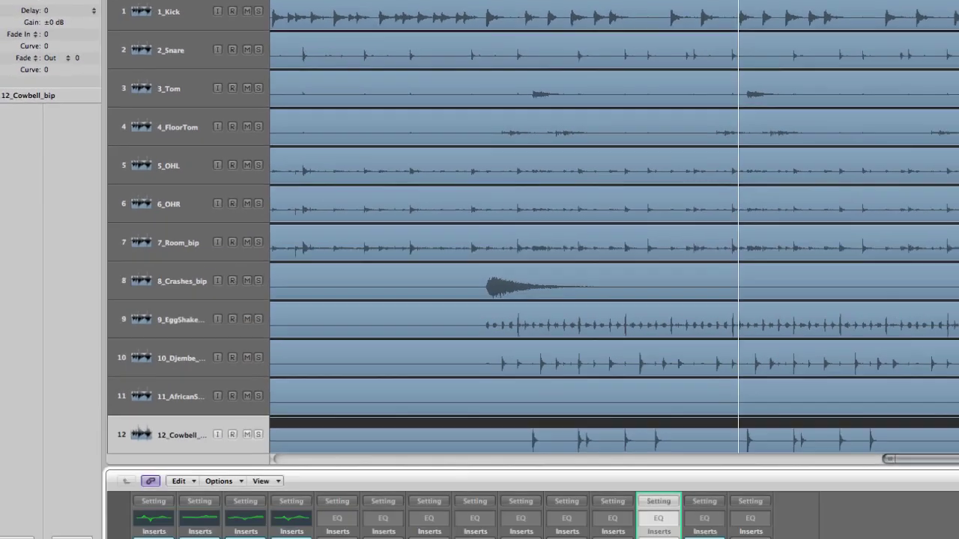
Step: Insert a mono-to-stereo Space Designer reverb on Aux 1 after the Compressor
{"action": "left_click", "coordinate": [524, 275]}
{"action": "mouse_move", "coordinate": [592, 382]}
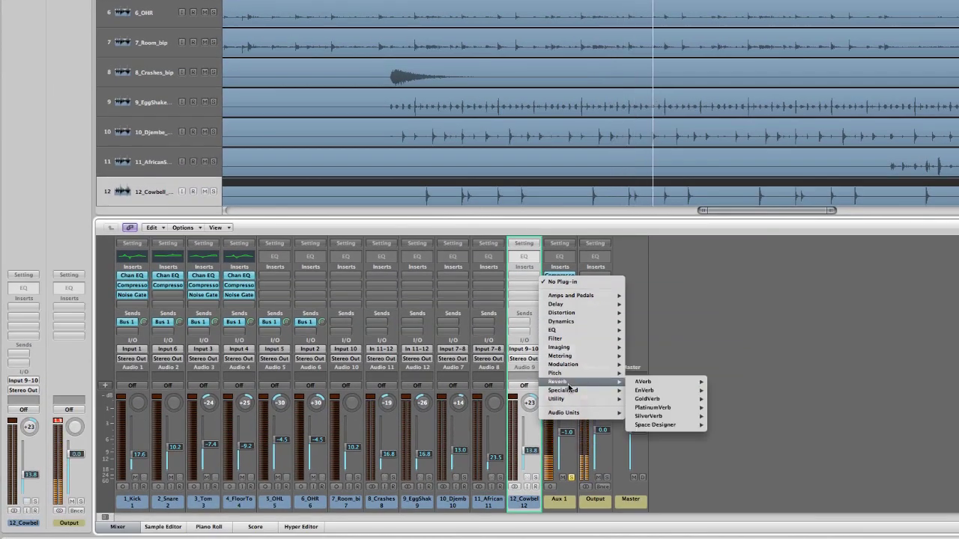
{"action": "mouse_move", "coordinate": [669, 424]}
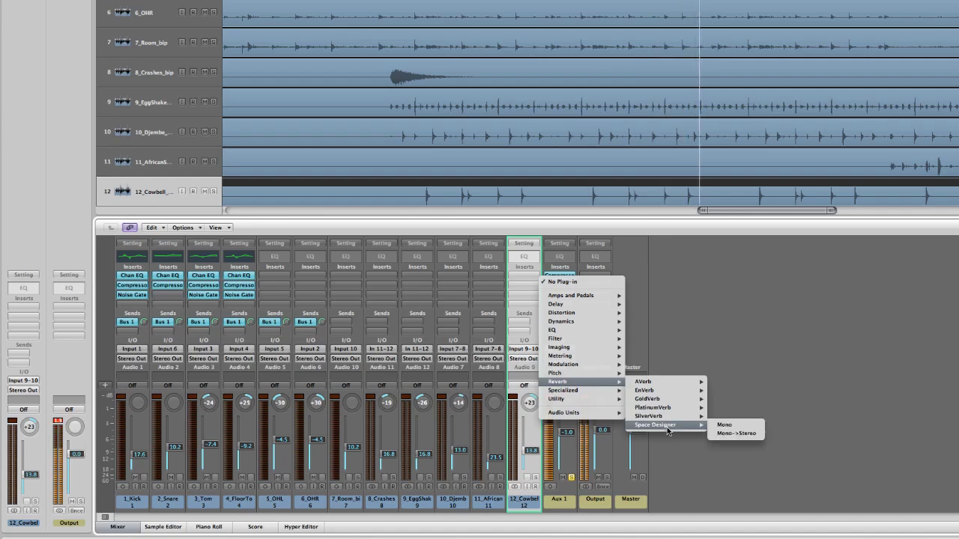
{"action": "left_click", "coordinate": [726, 436]}
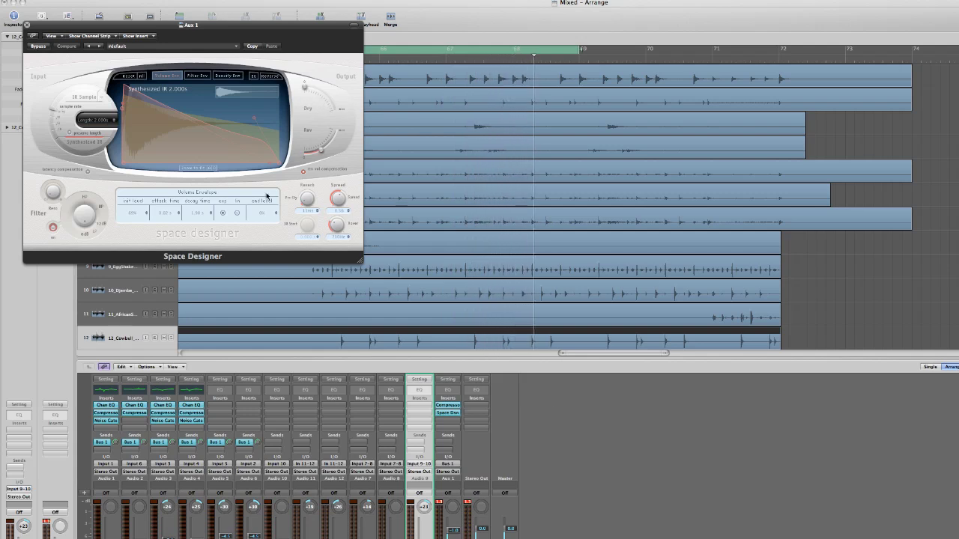
Step: Load the 03 Small Spaces > 03 Plate Reverbs > 0.7s Drum Plate preset
{"action": "left_click", "coordinate": [227, 47]}
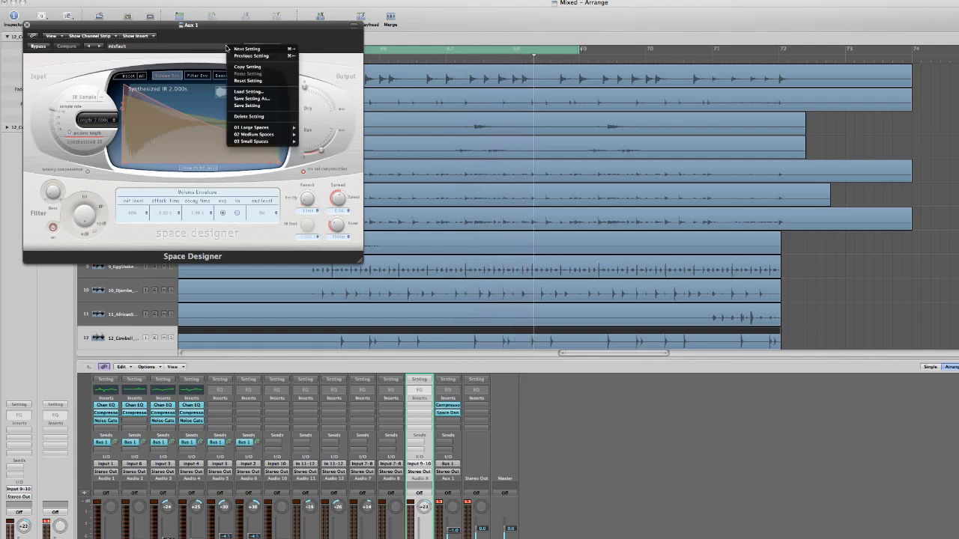
{"action": "mouse_move", "coordinate": [267, 143]}
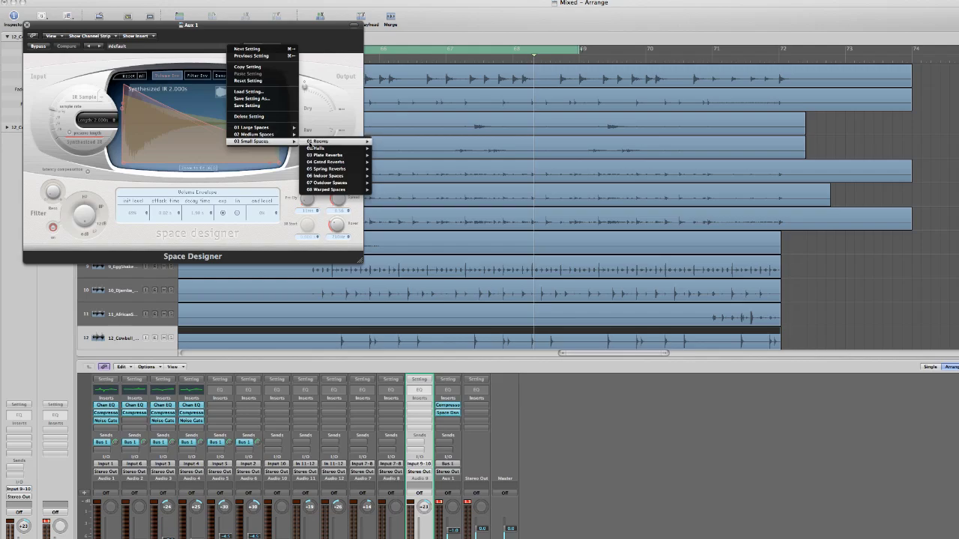
{"action": "mouse_move", "coordinate": [310, 146]}
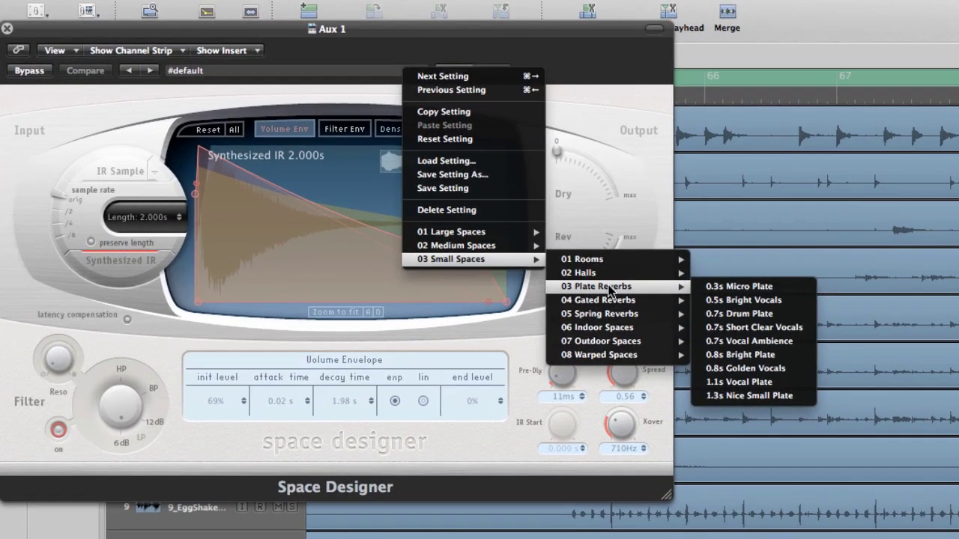
{"action": "left_click", "coordinate": [740, 315]}
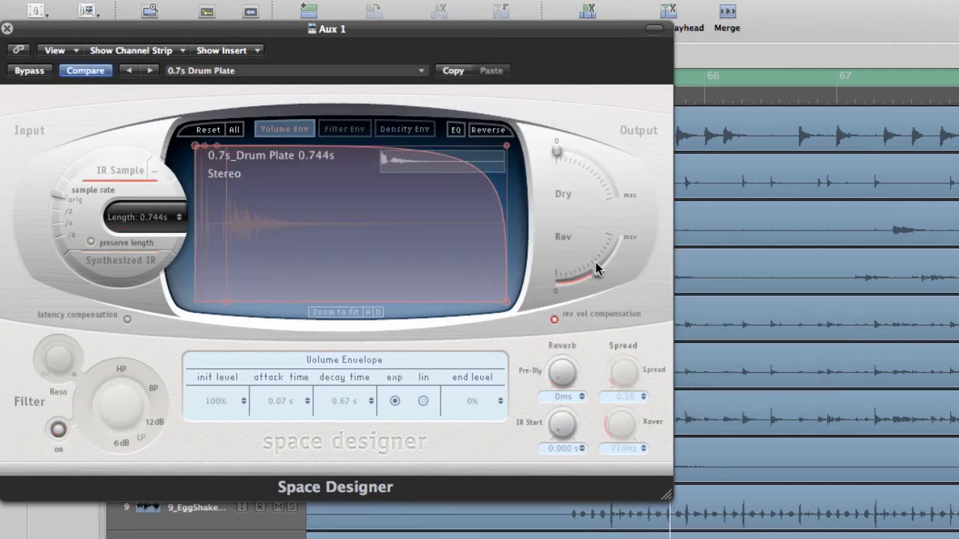
Step: Set the Space Designer reverb level to about -25 dB and dry level to -11.5 dB
{"action": "left_click_drag", "start_coordinate": [598, 271], "coordinate": [585, 296]}
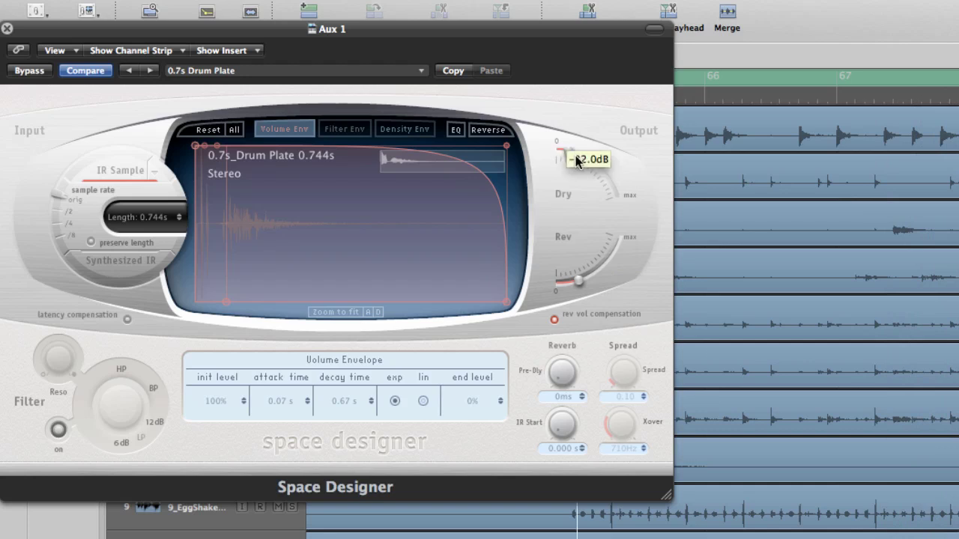
{"action": "left_click_drag", "start_coordinate": [586, 188], "coordinate": [584, 179]}
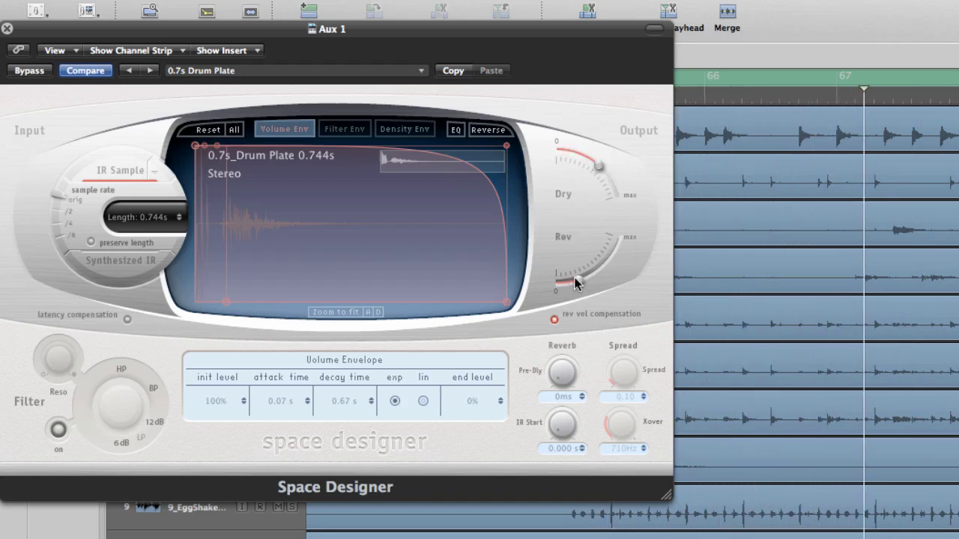
{"action": "left_click_drag", "start_coordinate": [575, 281], "coordinate": [575, 283]}
{"action": "left_click_drag", "start_coordinate": [588, 179], "coordinate": [588, 177]}
{"action": "left_click_drag", "start_coordinate": [575, 288], "coordinate": [575, 285]}
{"action": "left_click_drag", "start_coordinate": [592, 158], "coordinate": [594, 154]}
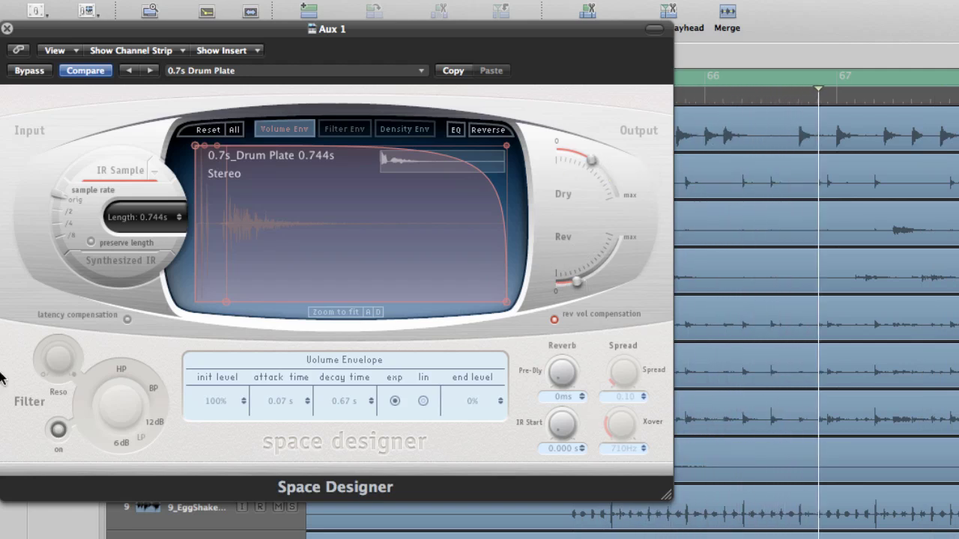
Step: Close Space Designer, set the egg shaker fader to 24.0, and nudge the cowbell up
{"action": "left_click", "coordinate": [7, 30]}
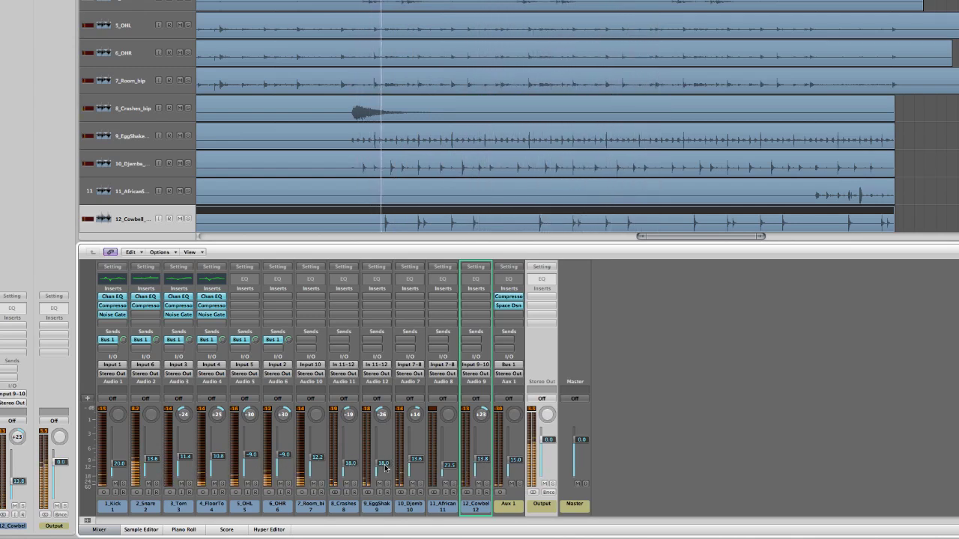
{"action": "left_click_drag", "start_coordinate": [385, 468], "coordinate": [385, 466]}
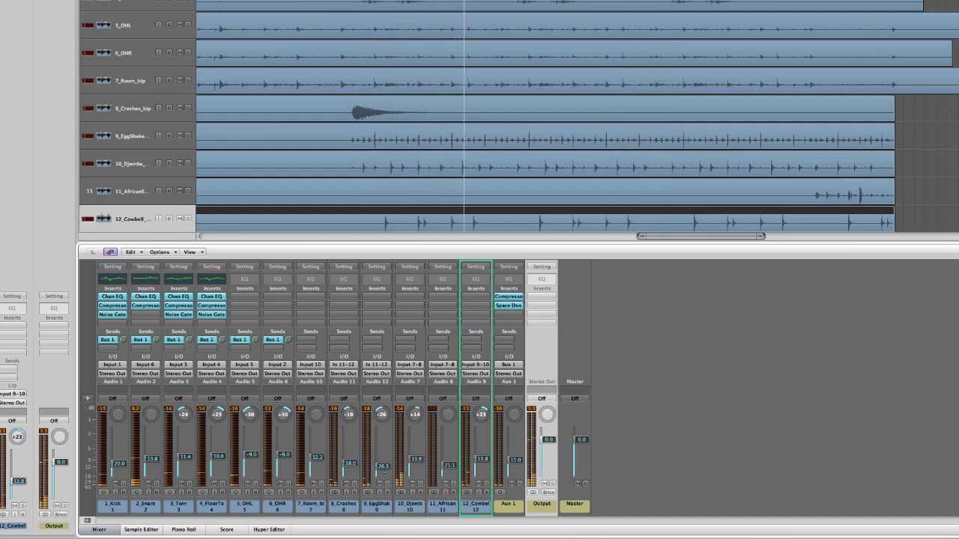
{"action": "left_click_drag", "start_coordinate": [384, 465], "coordinate": [384, 466]}
{"action": "left_click_drag", "start_coordinate": [484, 460], "coordinate": [483, 458]}
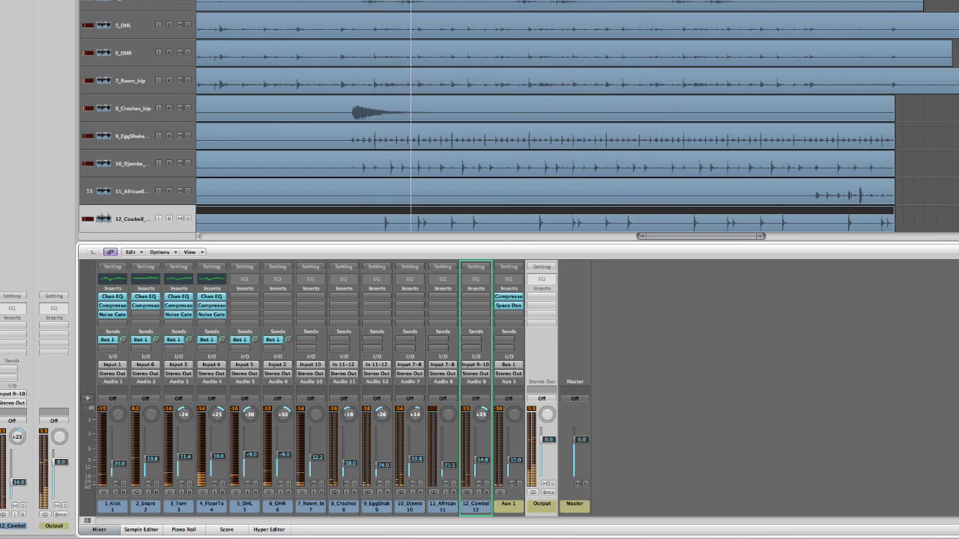
Step: Insert a stereo Compressor on the Output channel
{"action": "left_click", "coordinate": [59, 328]}
{"action": "left_click", "coordinate": [57, 327]}
{"action": "left_click", "coordinate": [55, 327]}
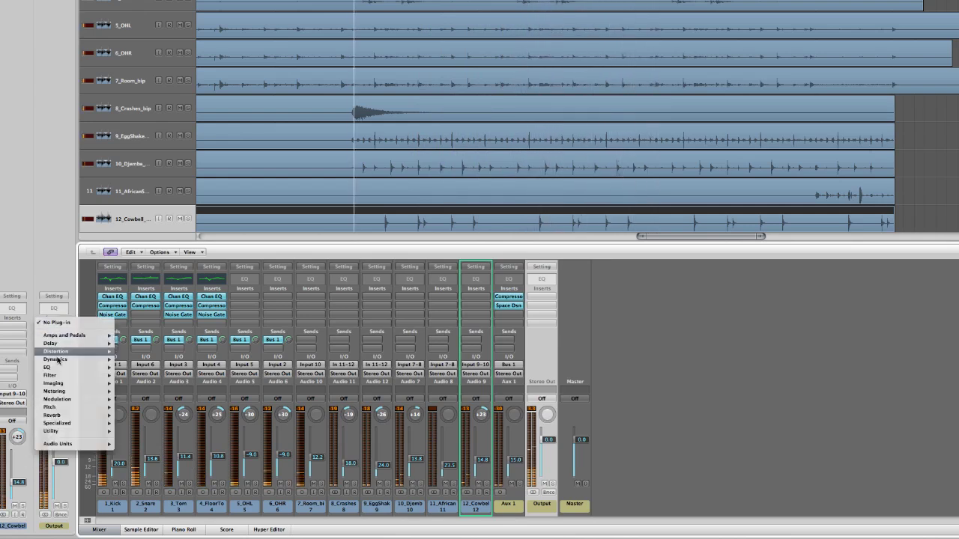
{"action": "mouse_move", "coordinate": [55, 358]}
{"action": "mouse_move", "coordinate": [138, 367]}
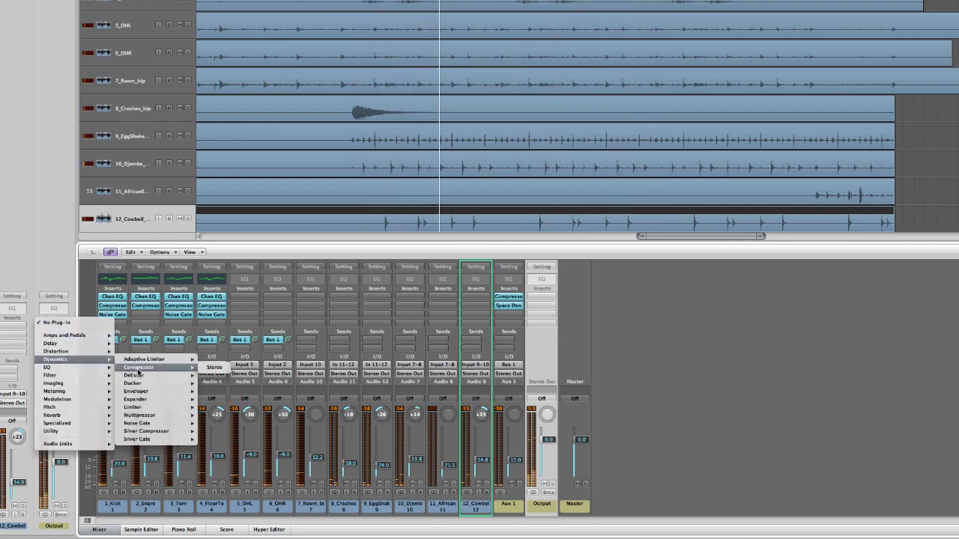
{"action": "left_click", "coordinate": [214, 368]}
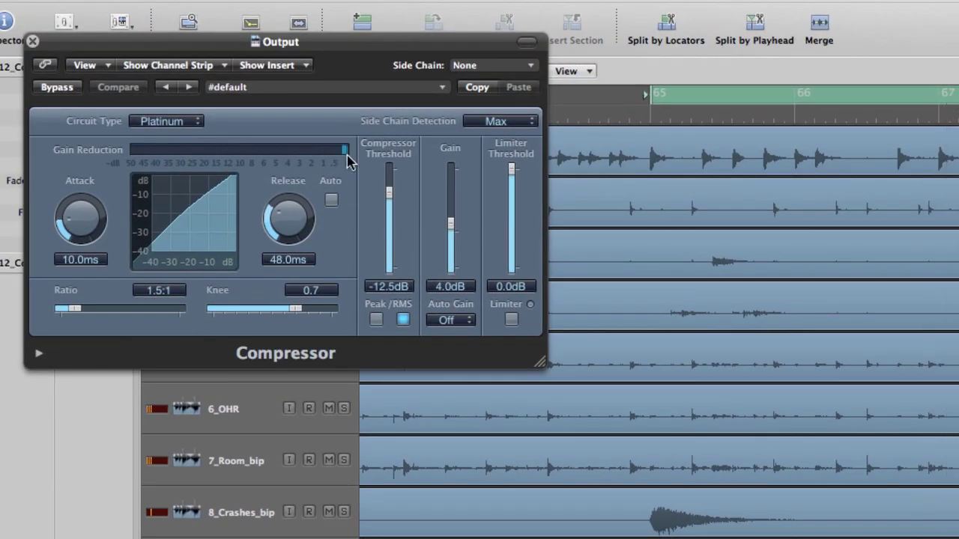
Step: Load the Platinum Analog Tape preset into the Output compressor
{"action": "left_click", "coordinate": [397, 89]}
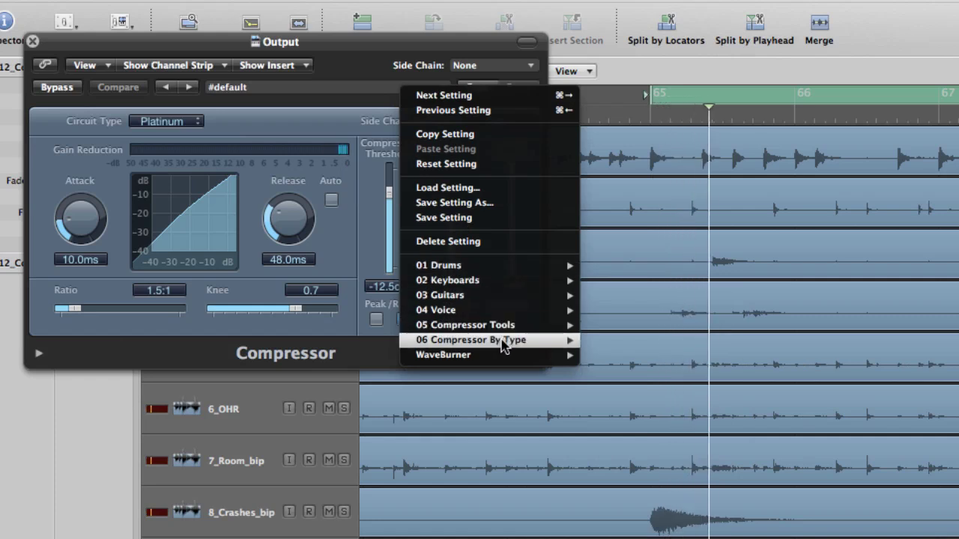
{"action": "mouse_move", "coordinate": [504, 338]}
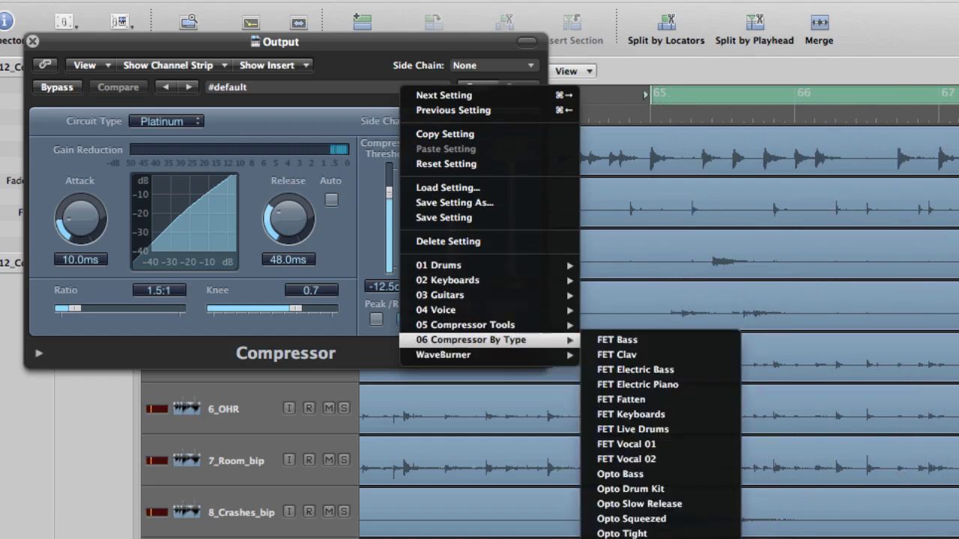
{"action": "left_click", "coordinate": [637, 535]}
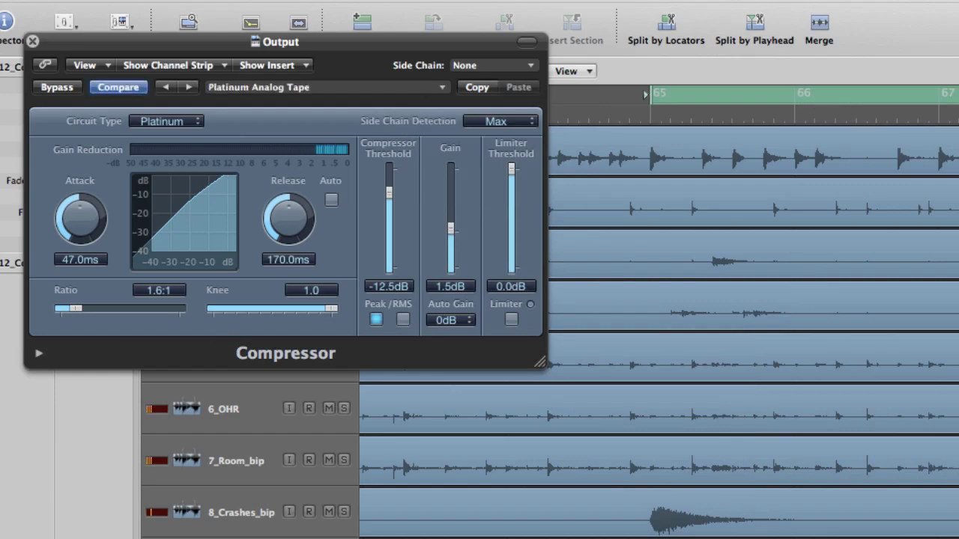
{"action": "left_click", "coordinate": [32, 41]}
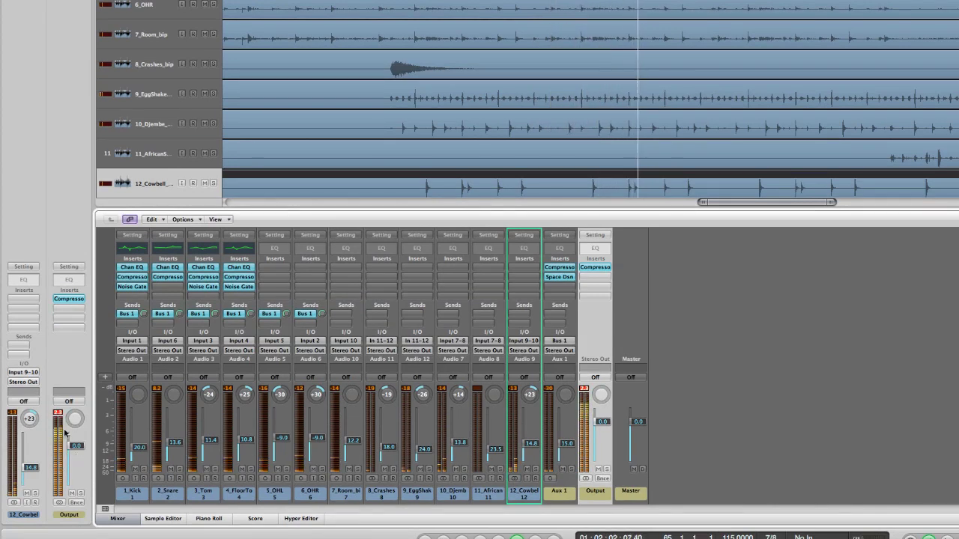
Step: Insert a stereo Adaptive Limiter on the Output after the compressor
{"action": "left_click", "coordinate": [69, 308]}
{"action": "mouse_move", "coordinate": [71, 344]}
{"action": "mouse_move", "coordinate": [184, 341]}
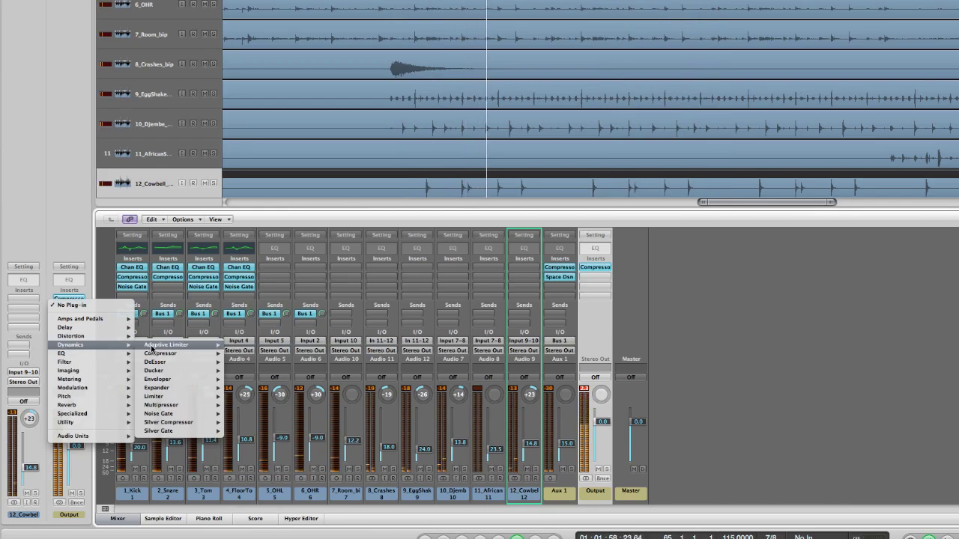
{"action": "left_click", "coordinate": [240, 343]}
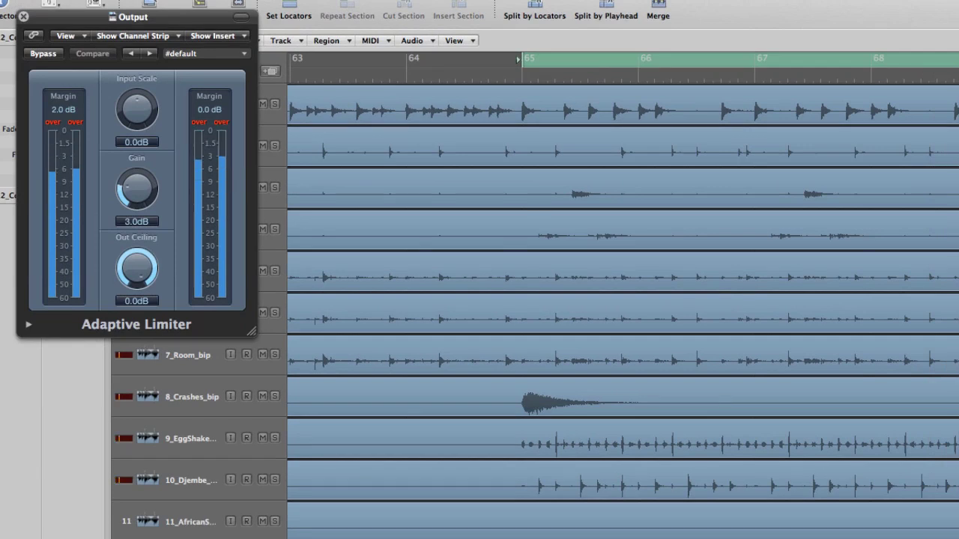
{"action": "left_click", "coordinate": [6, 409]}
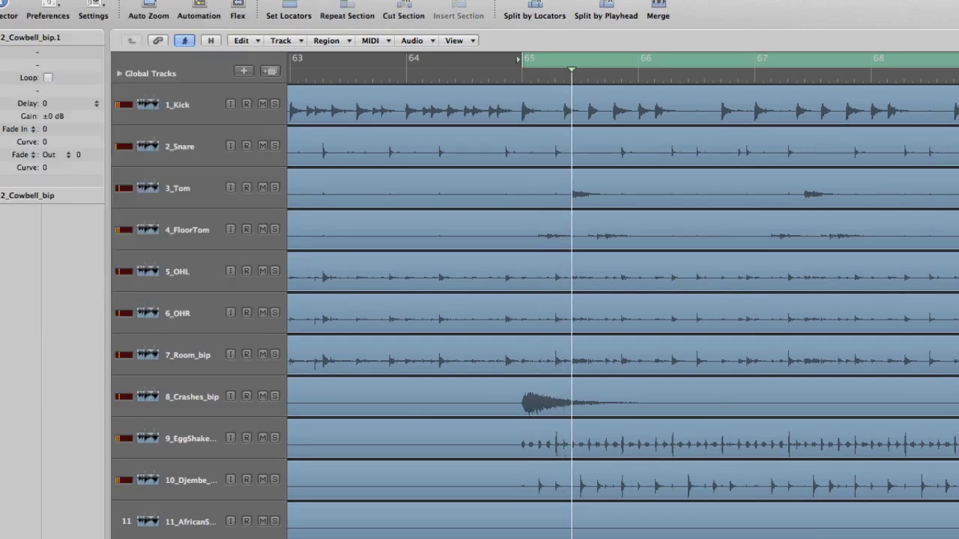
Step: Set the Output compressor's gain to -3.0 dB
{"action": "left_click", "coordinate": [6, 397]}
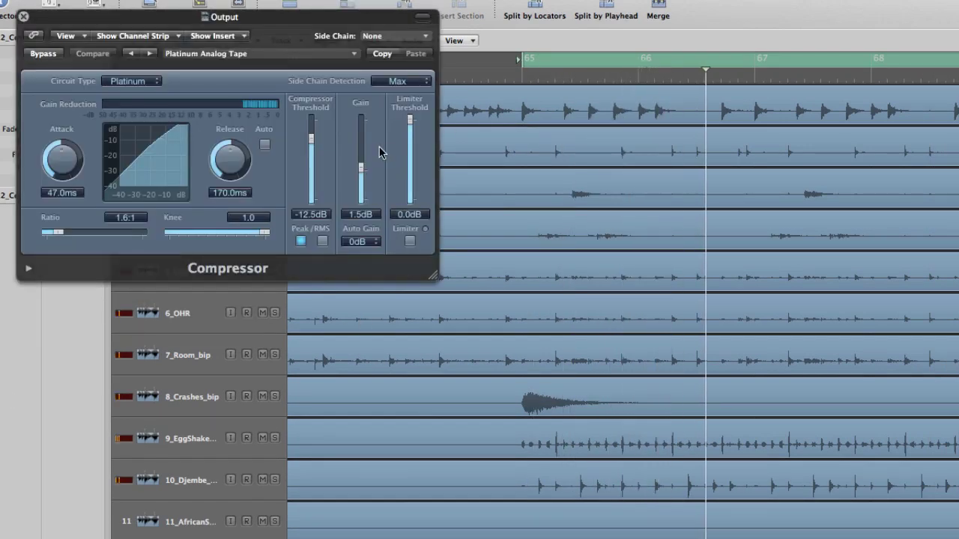
{"action": "left_click_drag", "start_coordinate": [359, 169], "coordinate": [356, 176]}
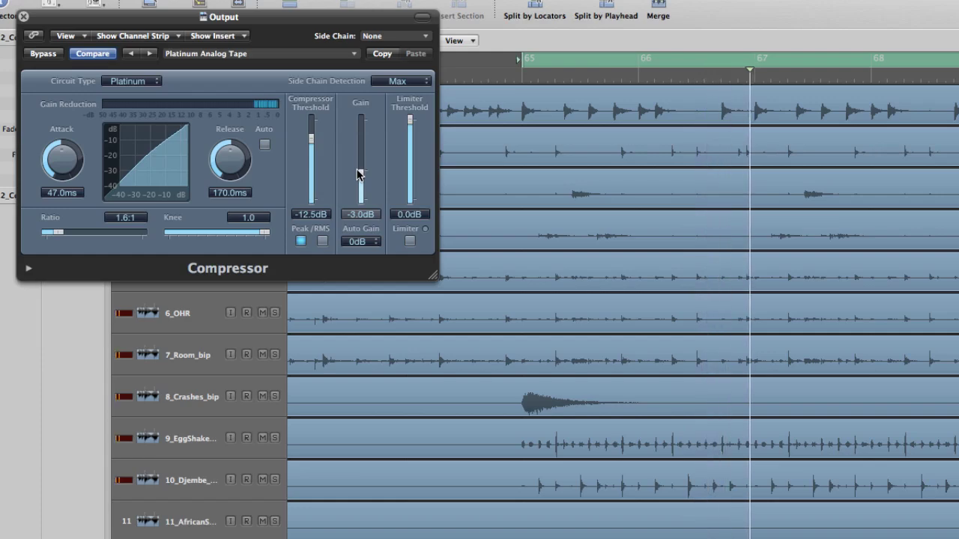
{"action": "left_click_drag", "start_coordinate": [357, 176], "coordinate": [360, 173]}
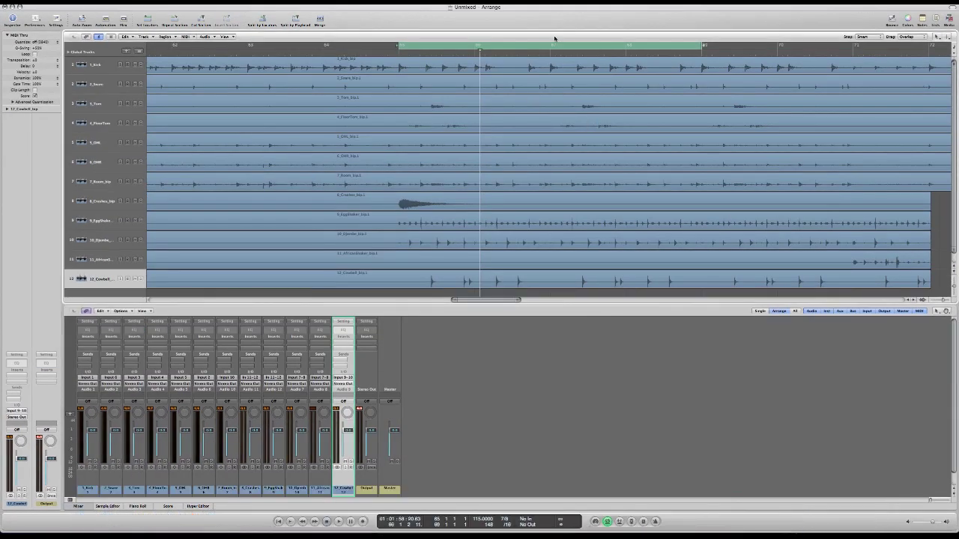
{"action": "key", "text": "space"}
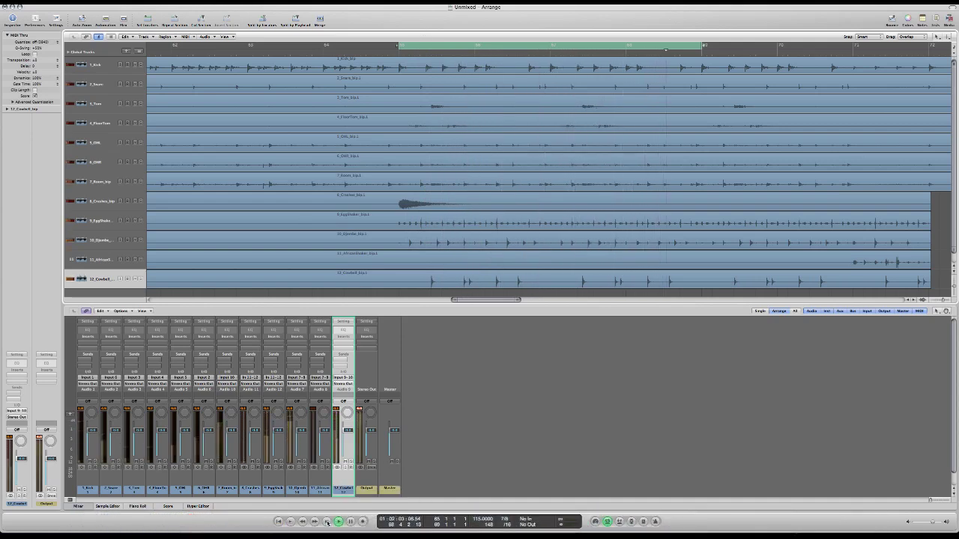
{"action": "left_click", "coordinate": [328, 522]}
{"action": "mouse_move", "coordinate": [823, 518]}
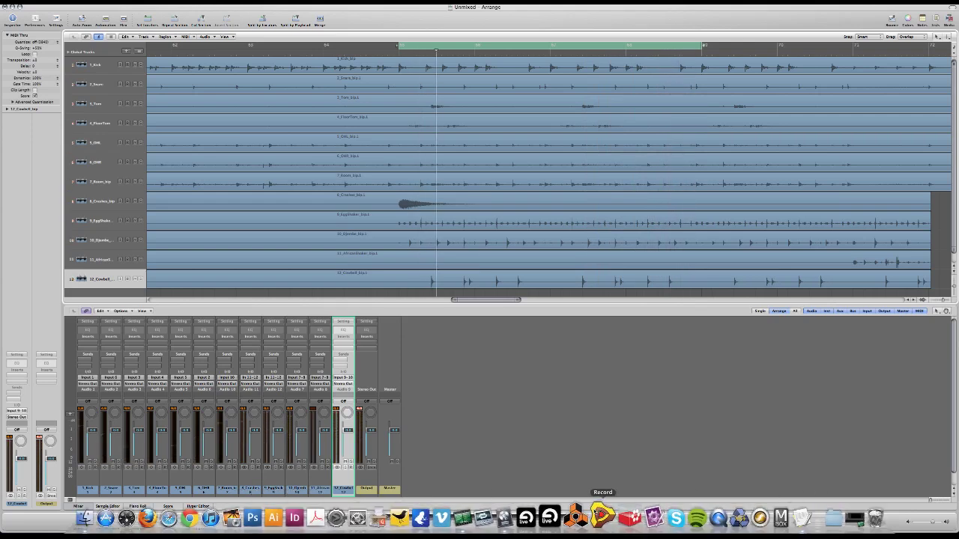
Step: Bring the Mixed project's Arrange window back to the front via Exposé
{"action": "left_click", "coordinate": [517, 516]}
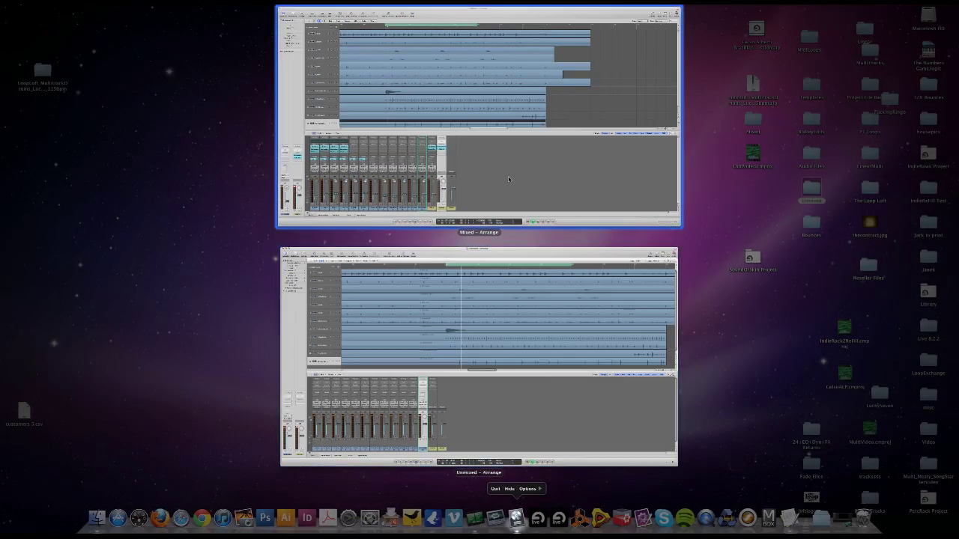
{"action": "left_click", "coordinate": [508, 176]}
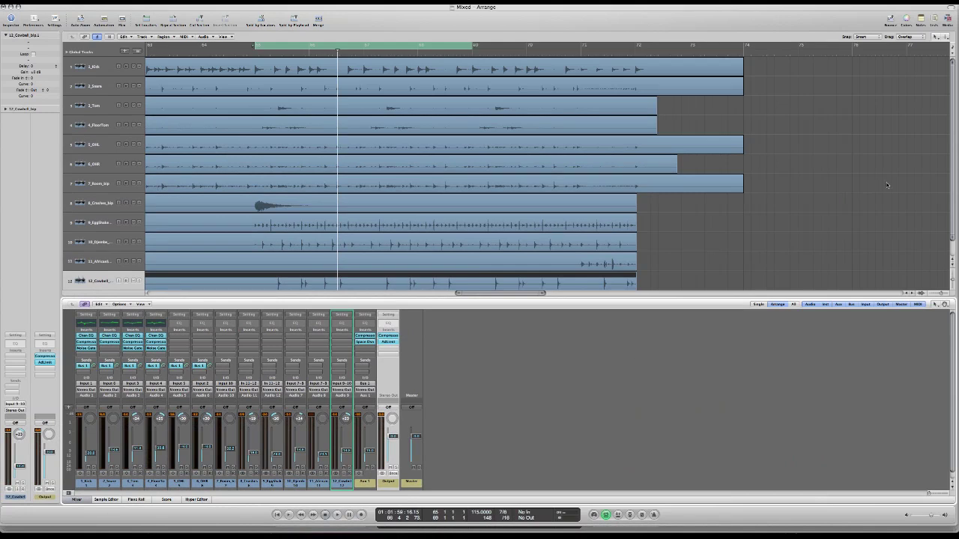
{"action": "scroll", "coordinate": [886, 185], "scroll_direction": "right", "scroll_amount": 1}
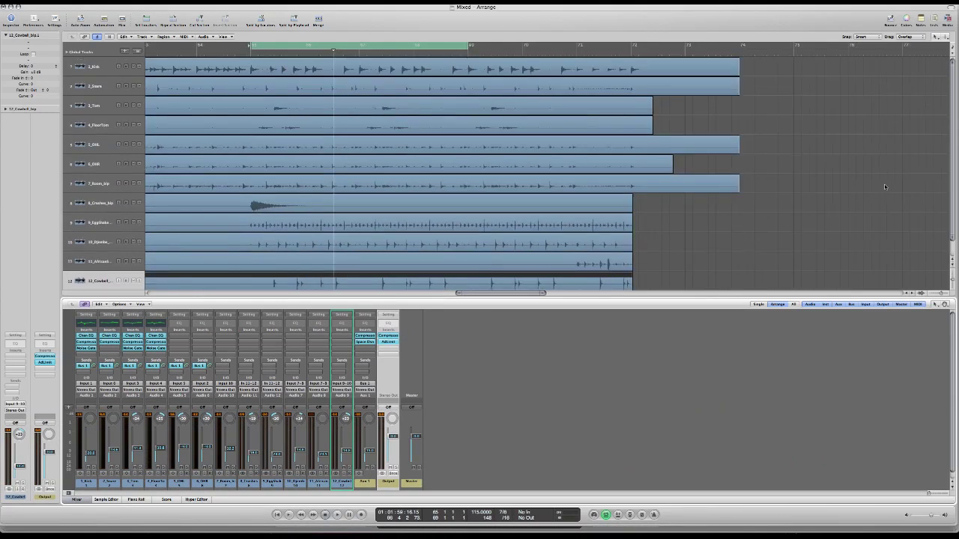